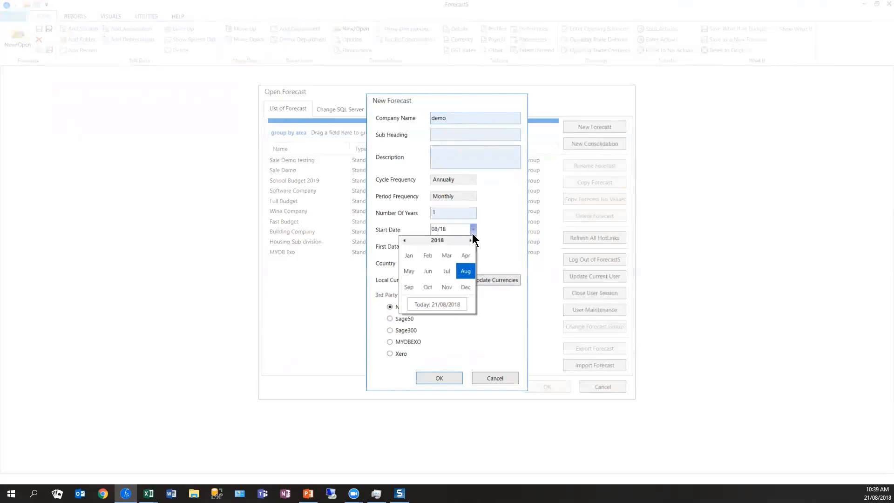
- Set the new forecast's start date to April 2017, choose Xero as the third-party integration and create the forecast
click(403, 240)
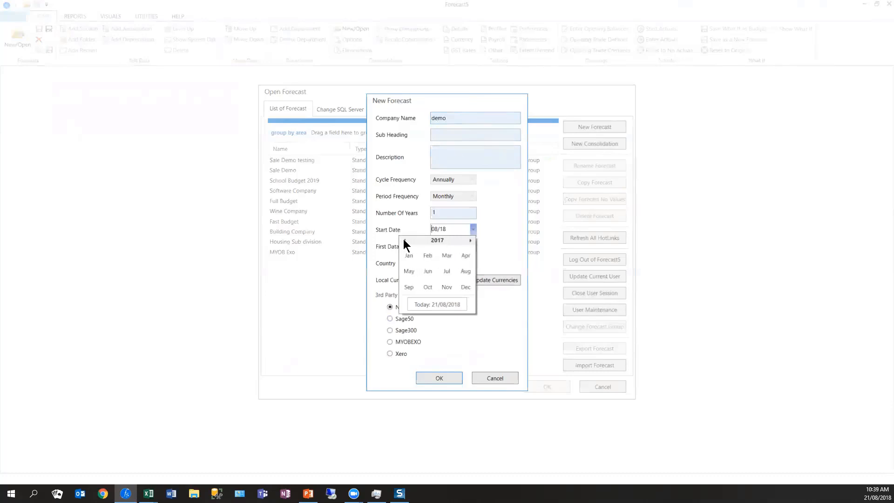
click(464, 262)
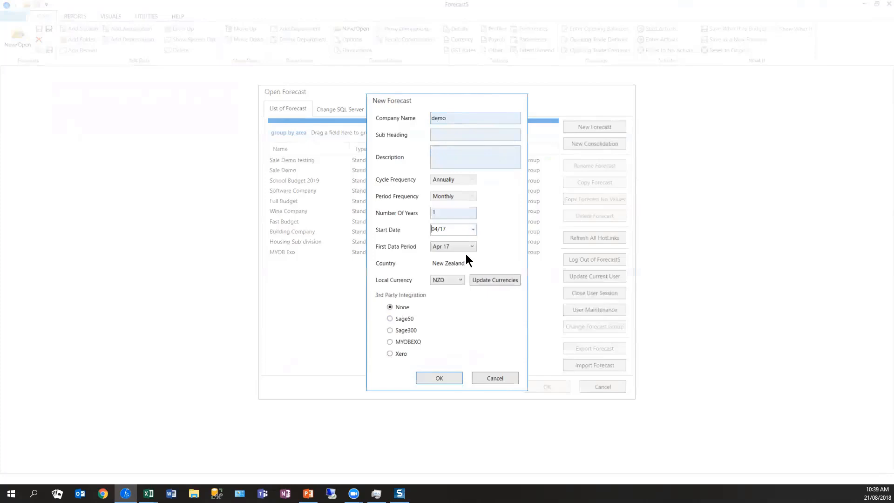
click(391, 354)
click(439, 380)
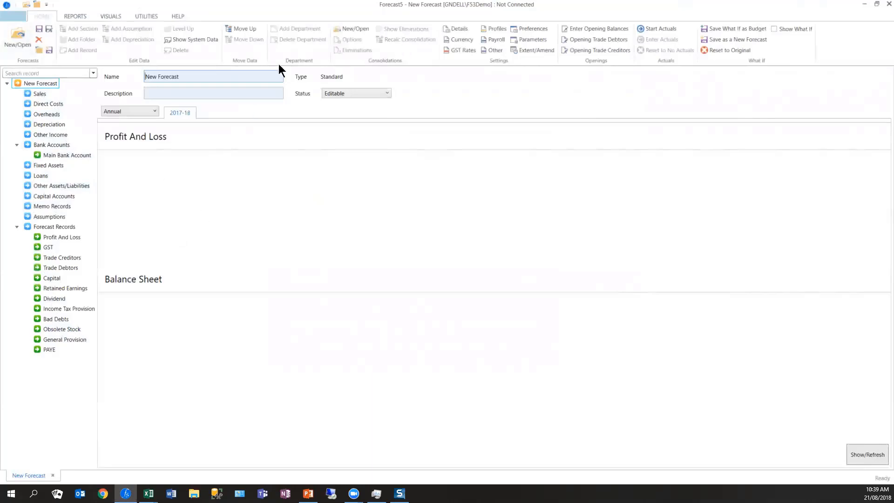
- In the forecast's currency settings, set the Australian Dollar rate to 0.9 for all months
click(464, 32)
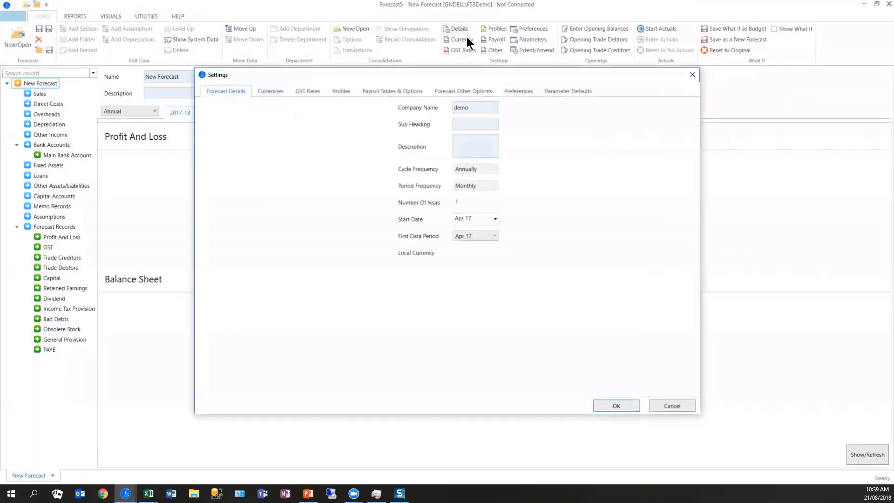
click(272, 90)
click(345, 127)
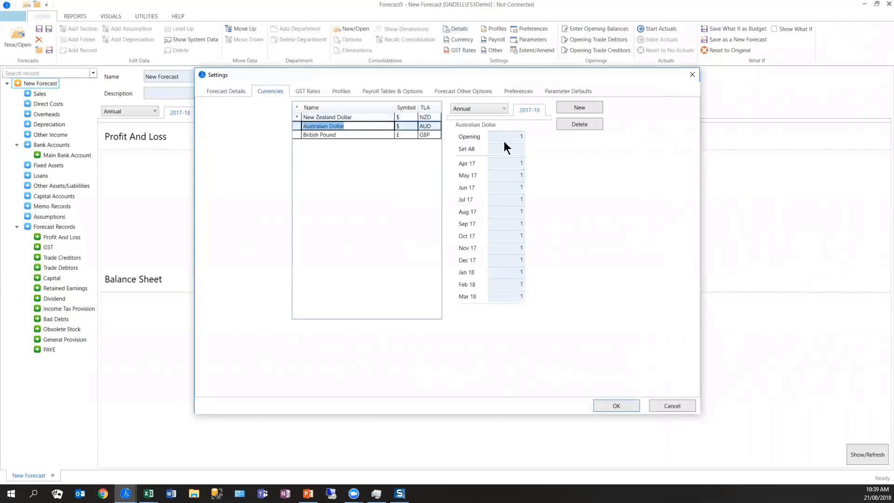
click(514, 149)
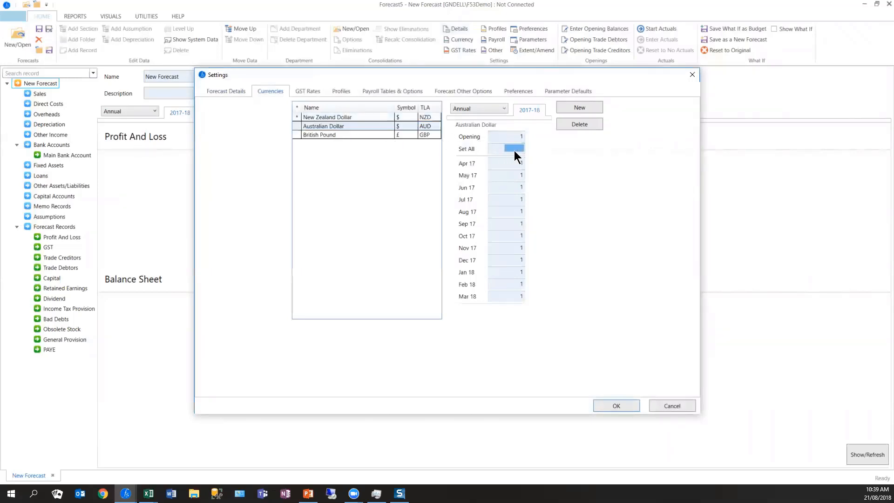
text(9)
key(Return)
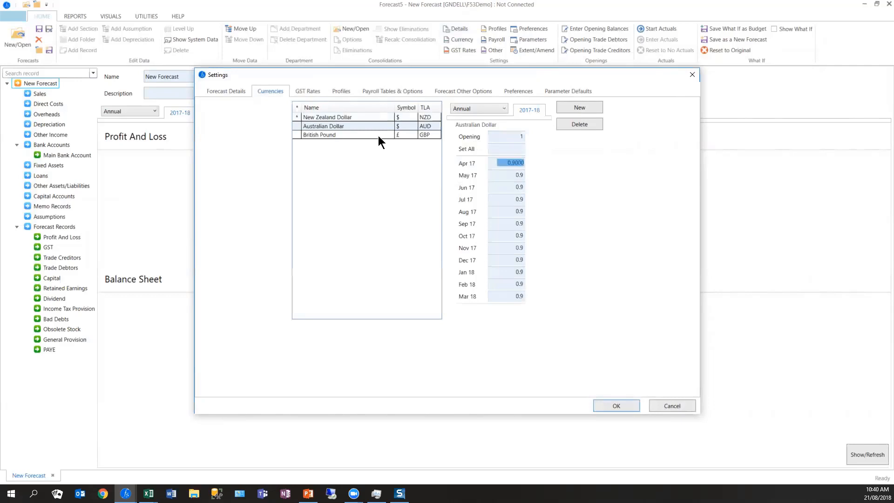
- Set the British Pound rate to 0.5 for all months
click(378, 135)
click(512, 150)
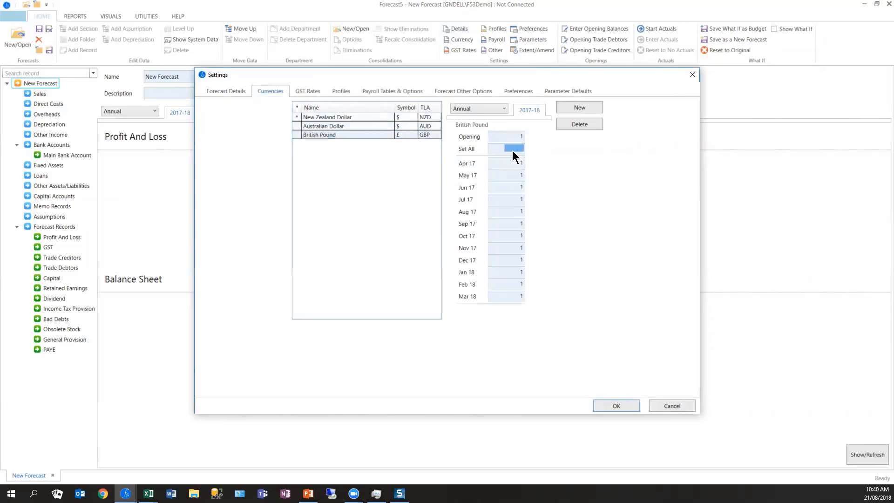
text(0.5)
key(Return)
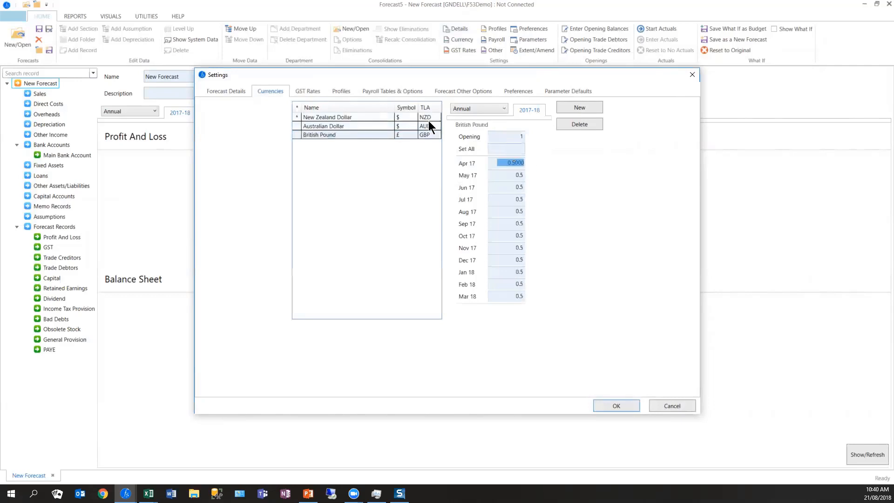
- Examine the GST tax period options, the monthly values of the GST 15% rate and the available spread profiles
click(306, 90)
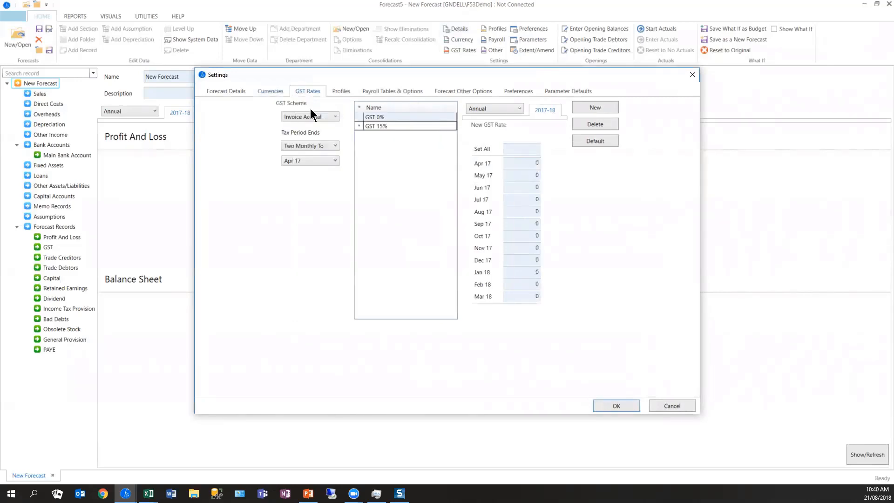
click(325, 163)
click(330, 147)
click(329, 147)
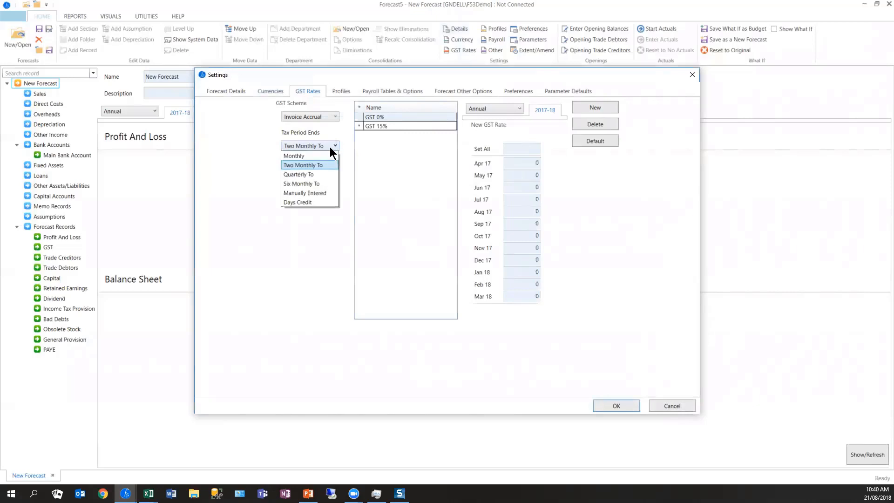
click(368, 149)
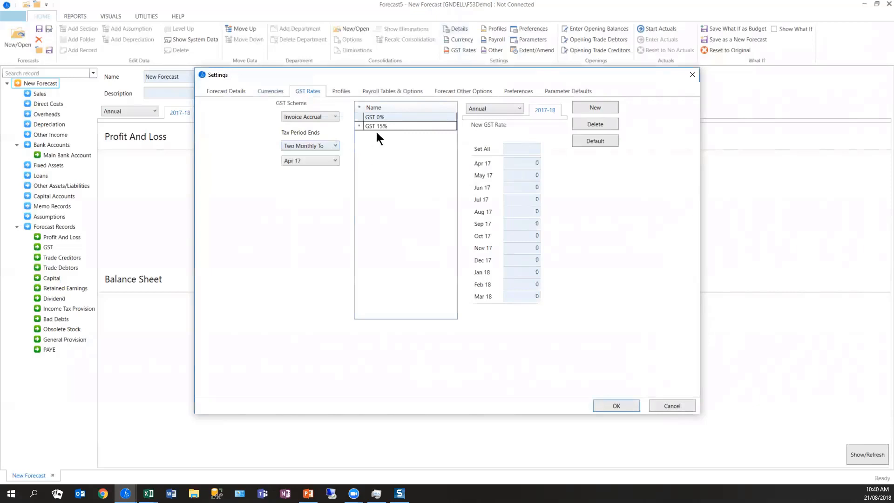
click(379, 127)
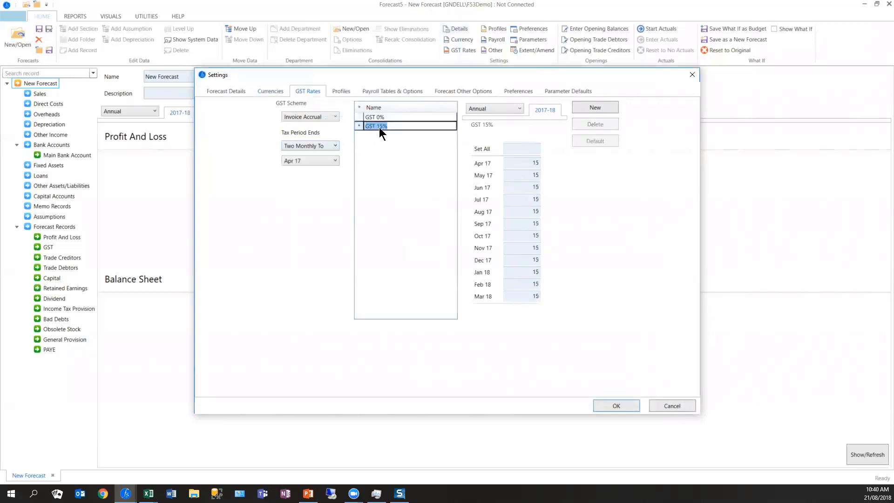
click(345, 91)
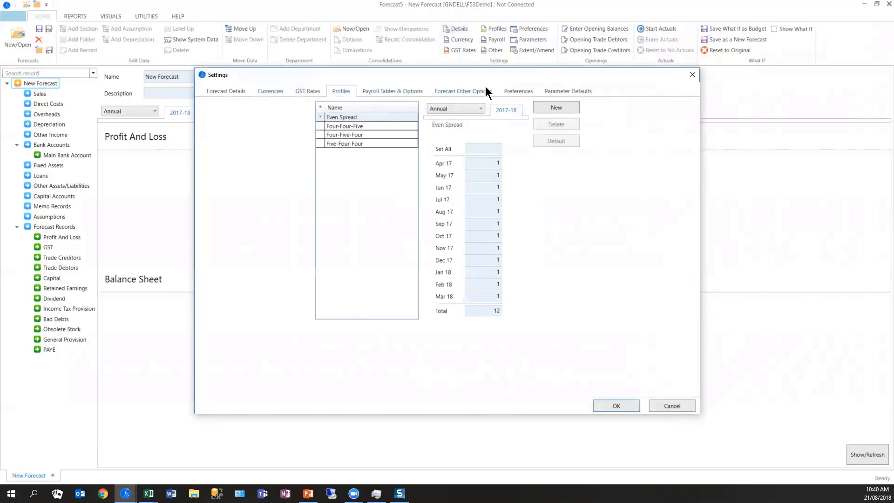
- In the parameter defaults, set the receipts days credit to 28 for all months
click(576, 90)
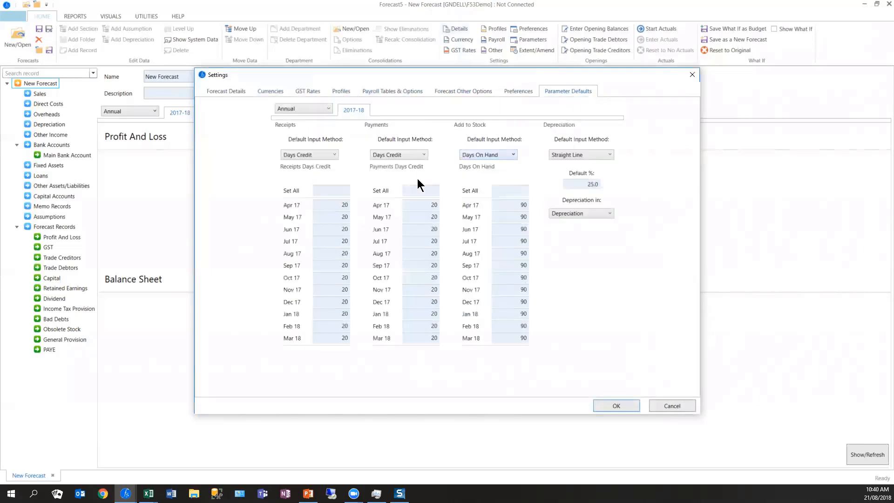
click(334, 191)
text(28)
key(Return)
- Set the default input method for payments to Payment Profile and save the settings
click(424, 155)
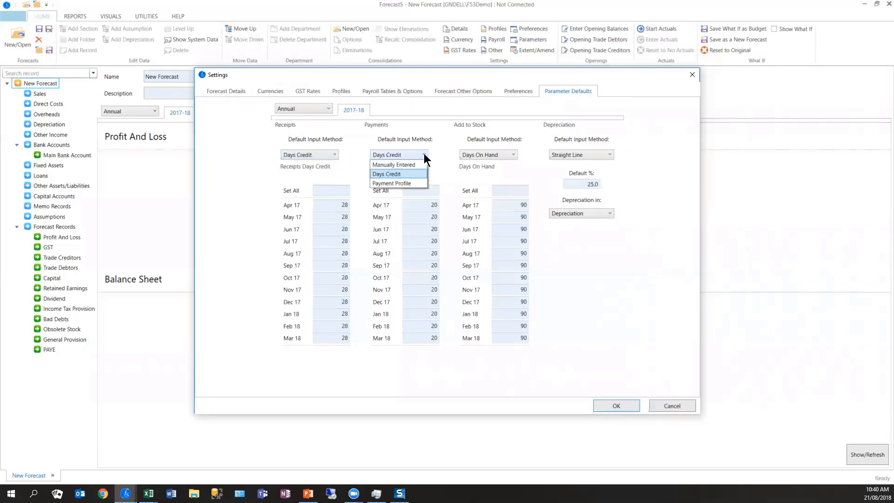
click(430, 194)
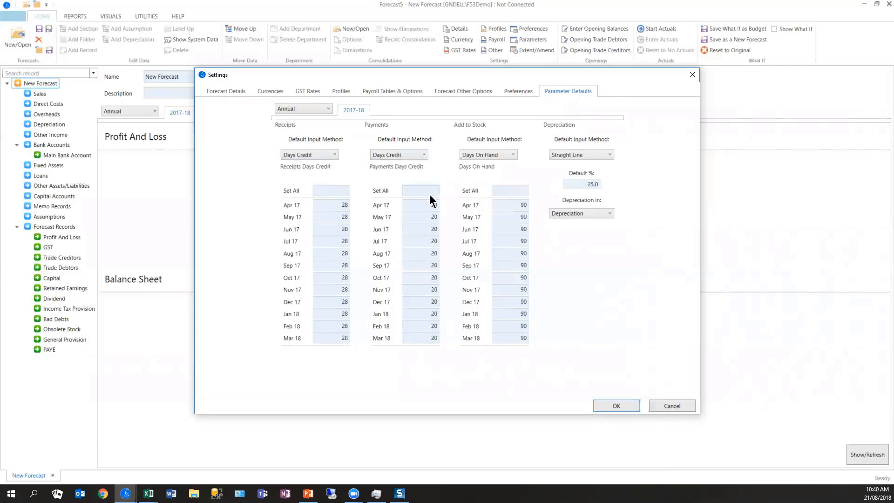
click(423, 155)
click(414, 179)
double_click(434, 254)
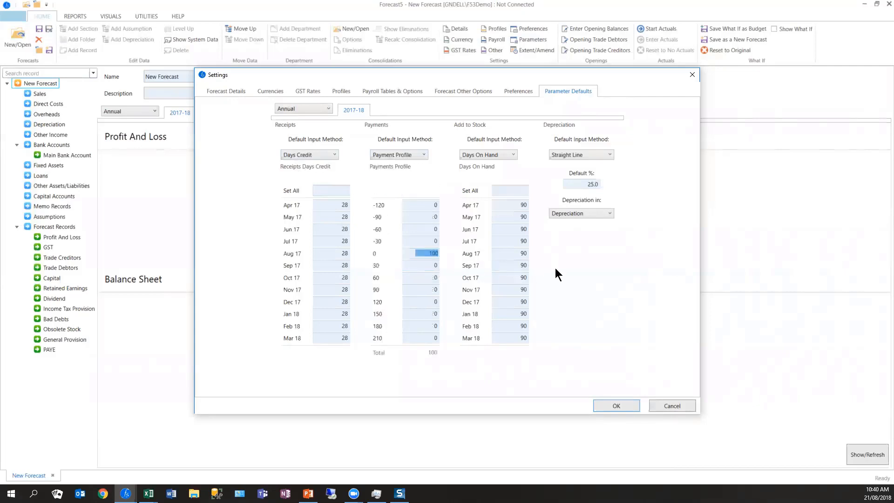
text(230)
click(555, 268)
click(624, 406)
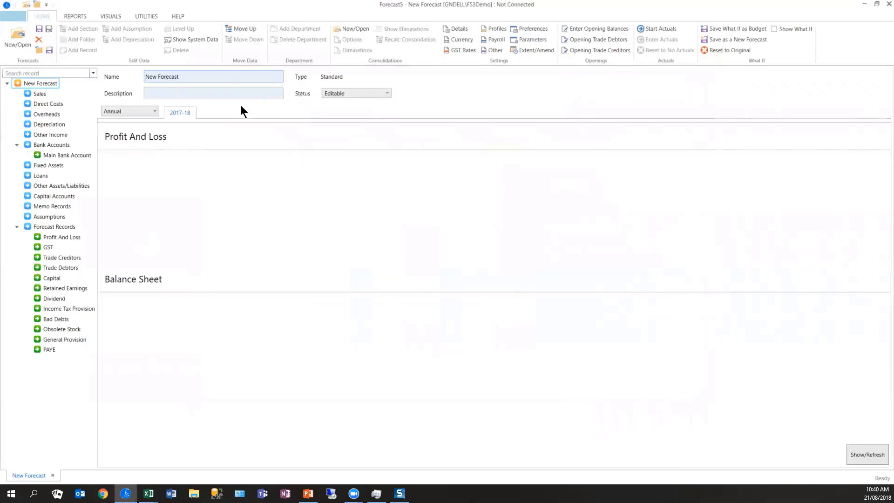
- Connect the forecast to Xero, entering the PIN given on the authorization web page
click(148, 16)
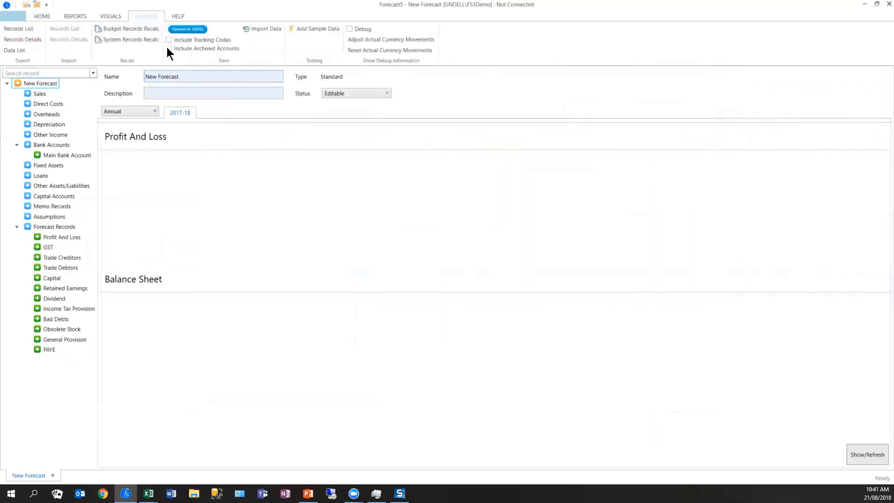
click(196, 30)
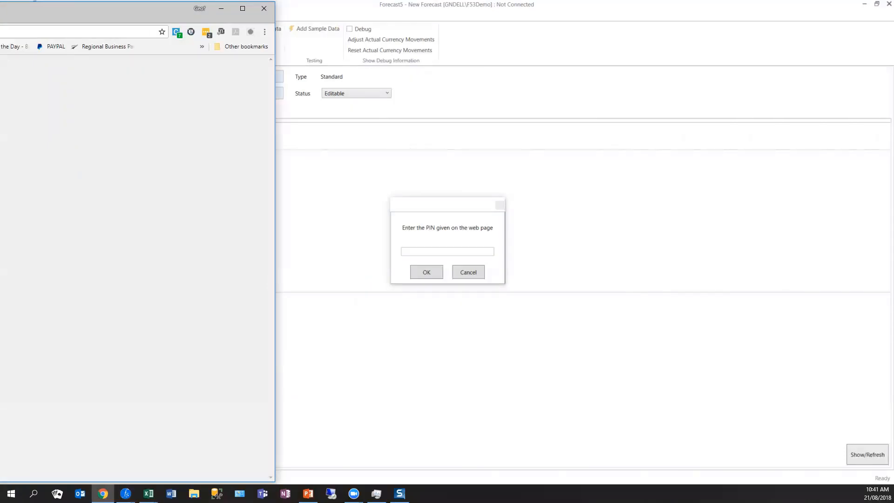
click(434, 250)
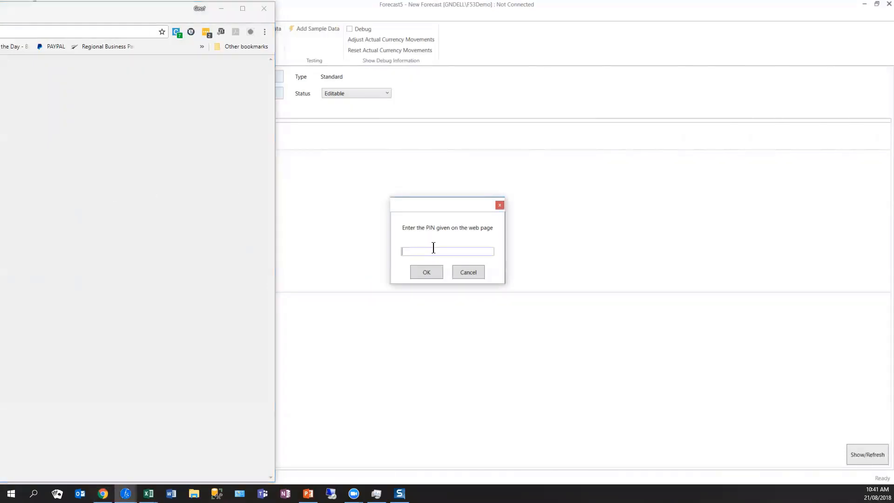
key(ctrl+v)
click(121, 13)
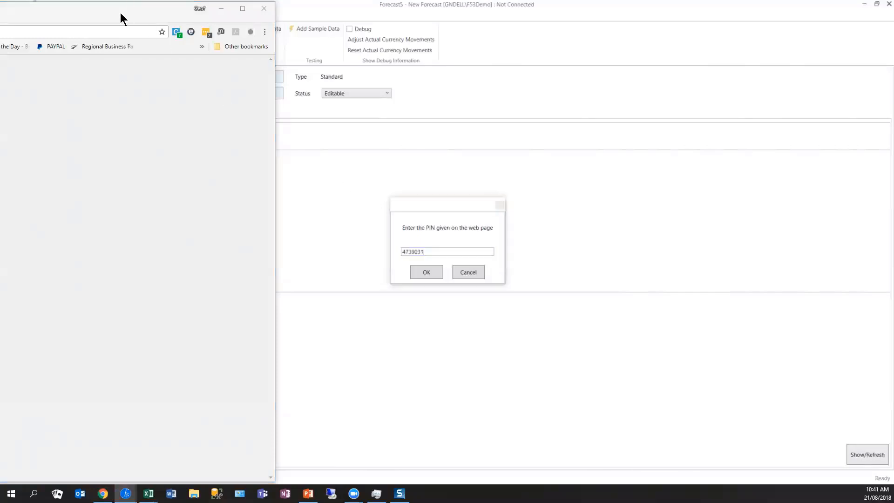
drag(120, 13, 0, 14)
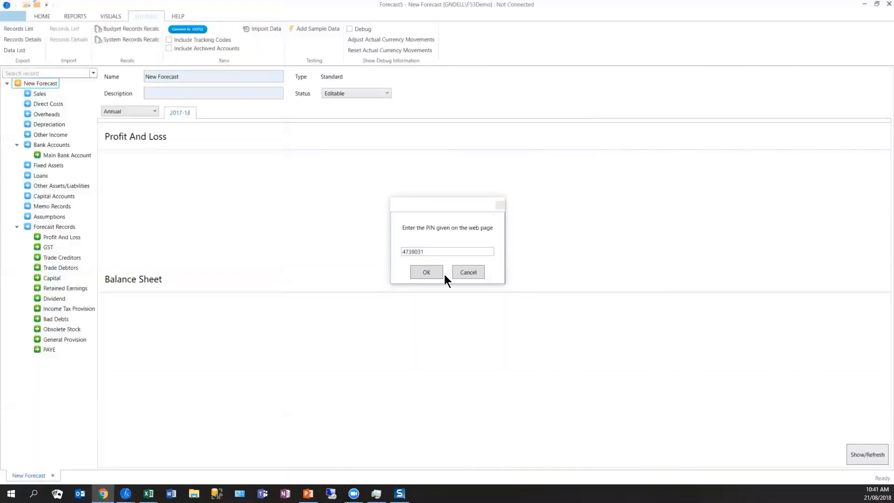
click(430, 272)
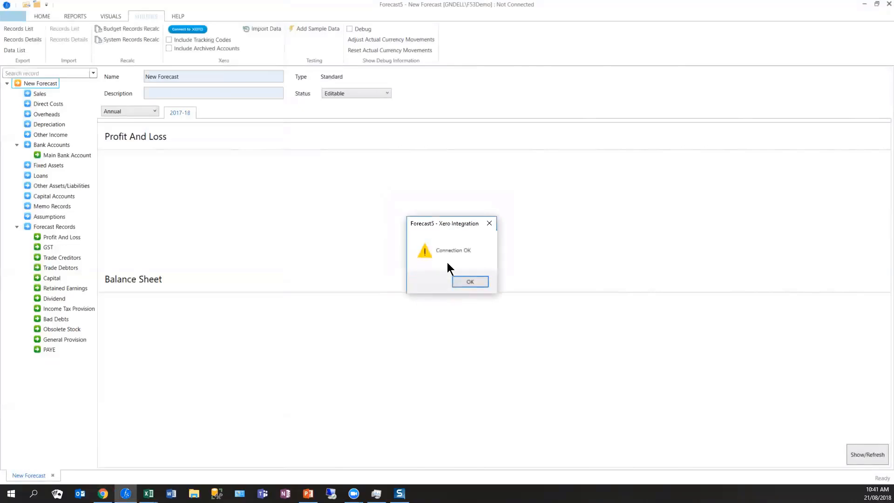
click(474, 281)
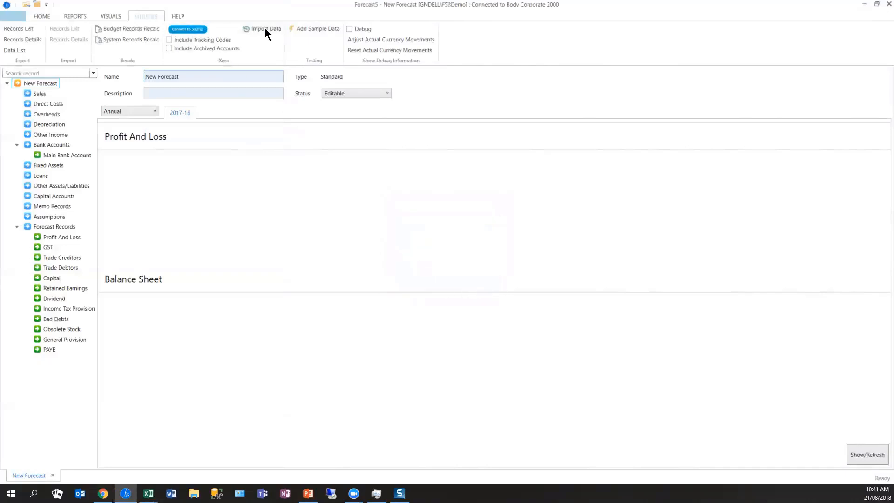
- Rename the forecast to "Xero Aug 18"
drag(224, 76, 112, 69)
text(Xero Aug 18)
key(Return)
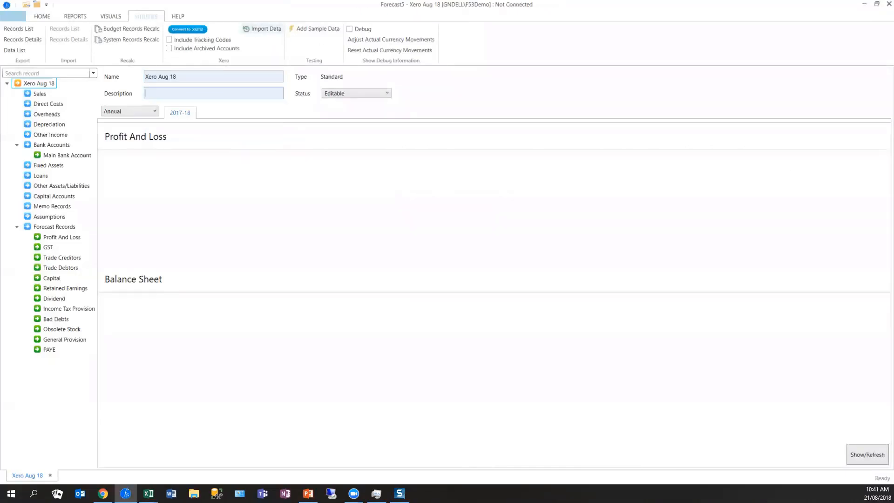
- Start the Xero data import, set Westpac Cheque Account to Do Not Import and map it to the Main Bank Account
click(267, 29)
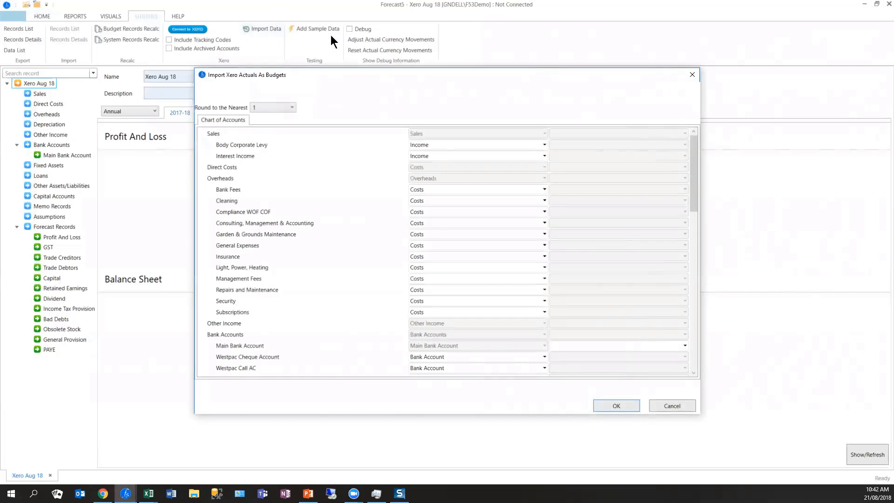
drag(361, 75, 310, 56)
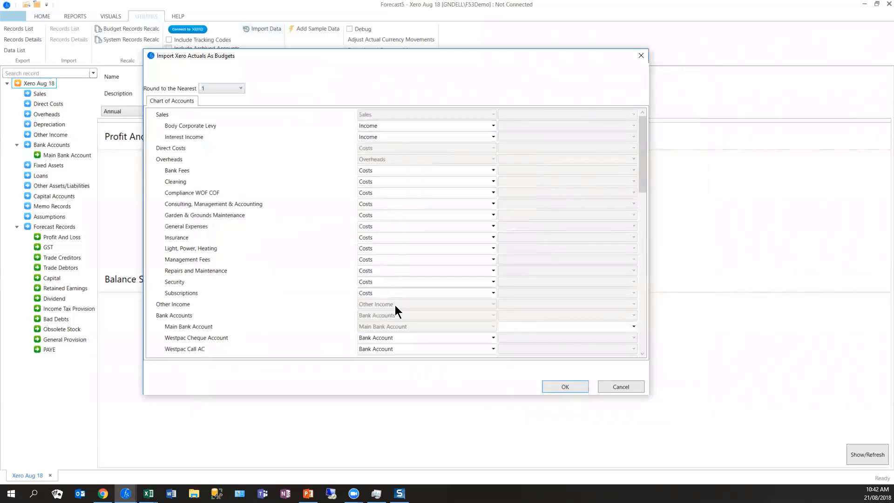
scroll(394, 307, down, 2)
click(404, 271)
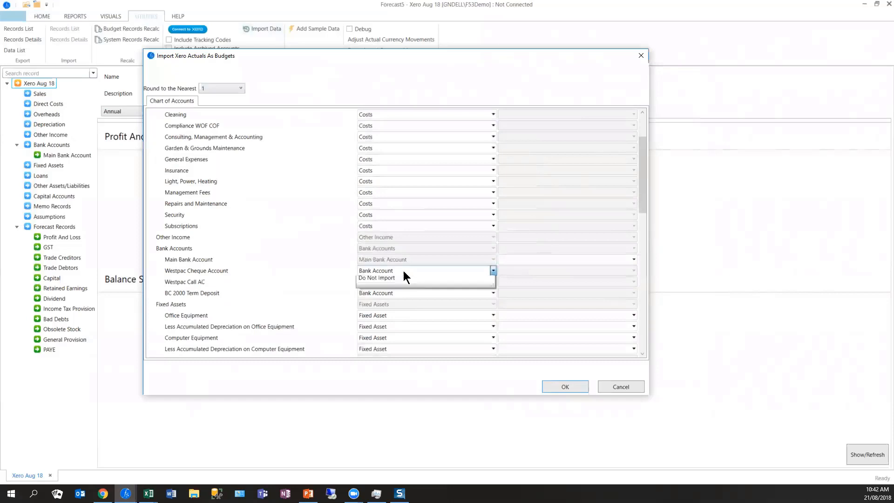
click(394, 290)
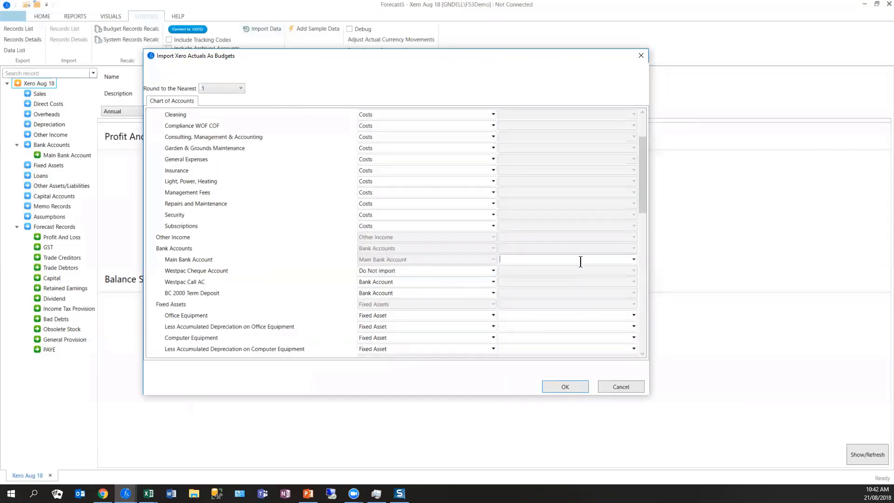
click(635, 259)
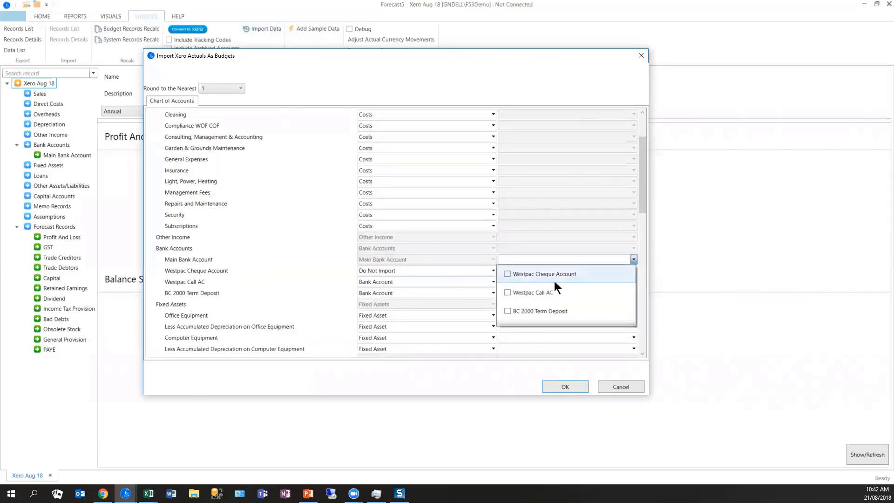
click(507, 273)
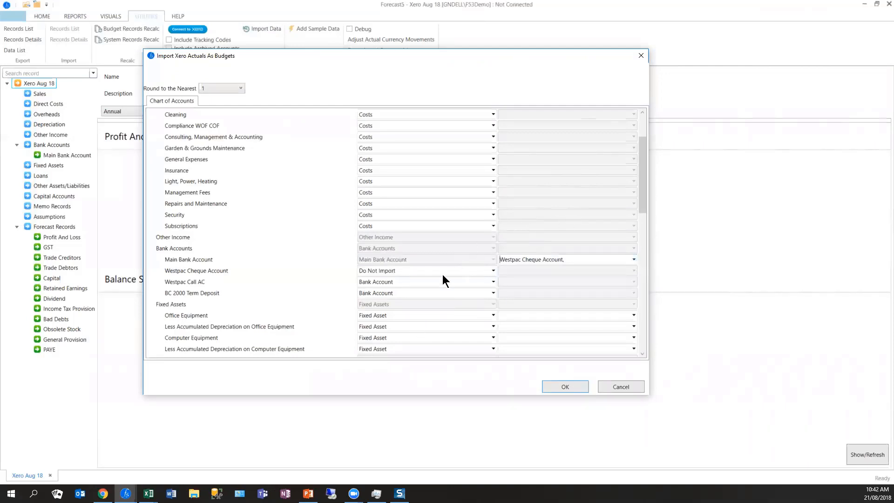
- Set the Accounts Receivable and Accounts Payable accounts under Other Assets/Liabilities to Do Not Import
scroll(441, 277, down, 2)
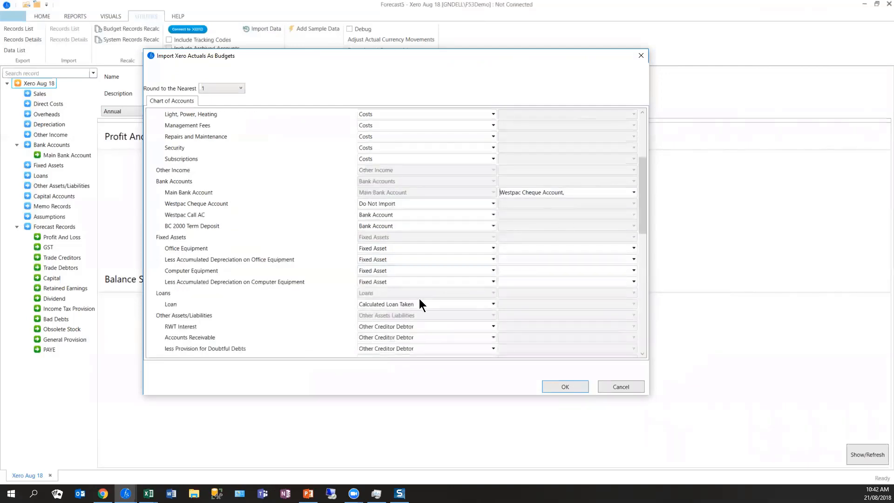
scroll(419, 301, down, 2)
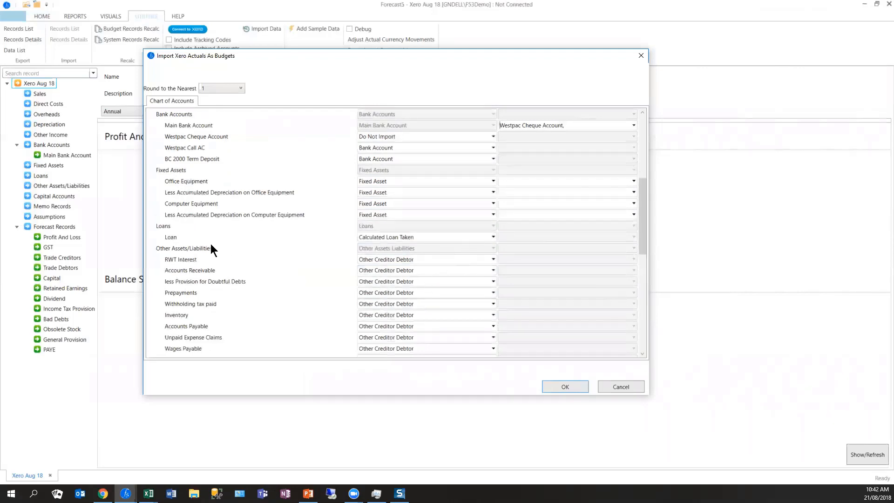
scroll(381, 283, down, 1)
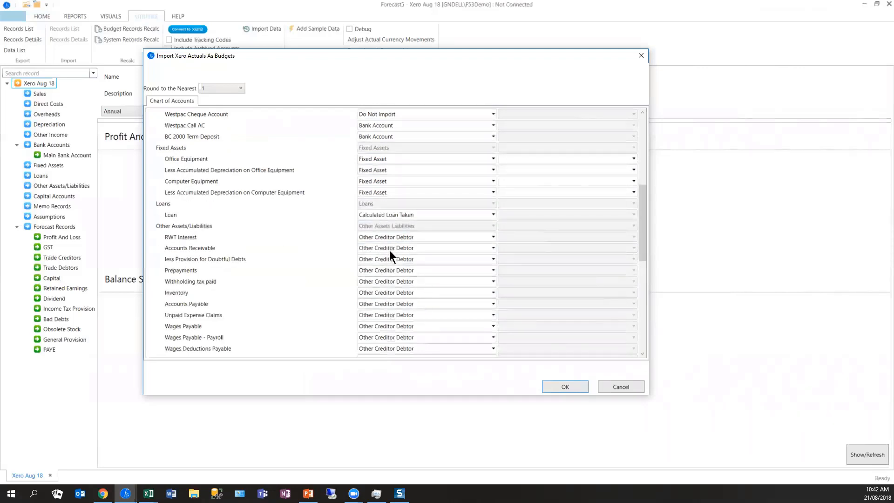
click(389, 250)
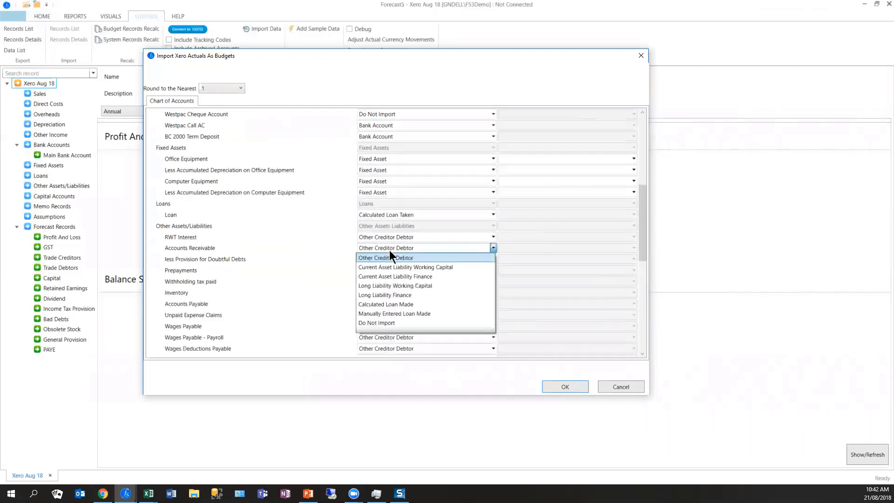
click(378, 322)
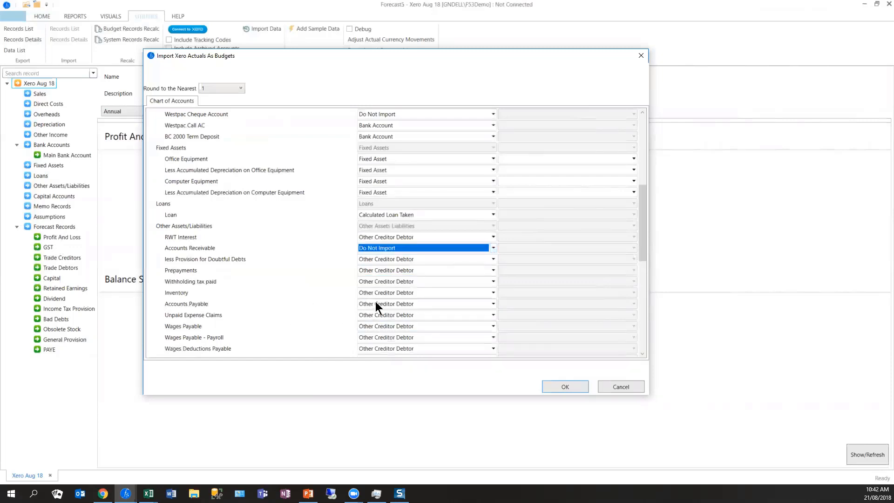
click(393, 303)
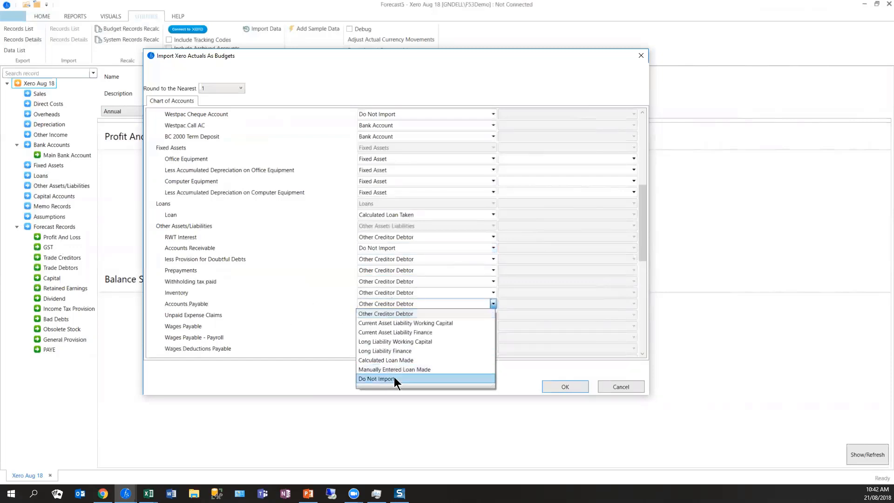
click(394, 378)
- Set the GST liability account and the Retained Earnings capital account to Do Not Import
scroll(268, 278, down, 5)
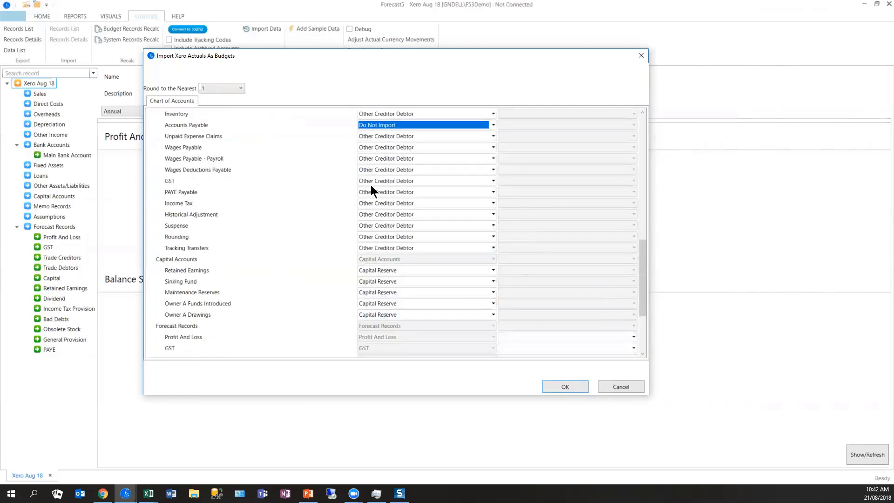
click(380, 183)
click(380, 255)
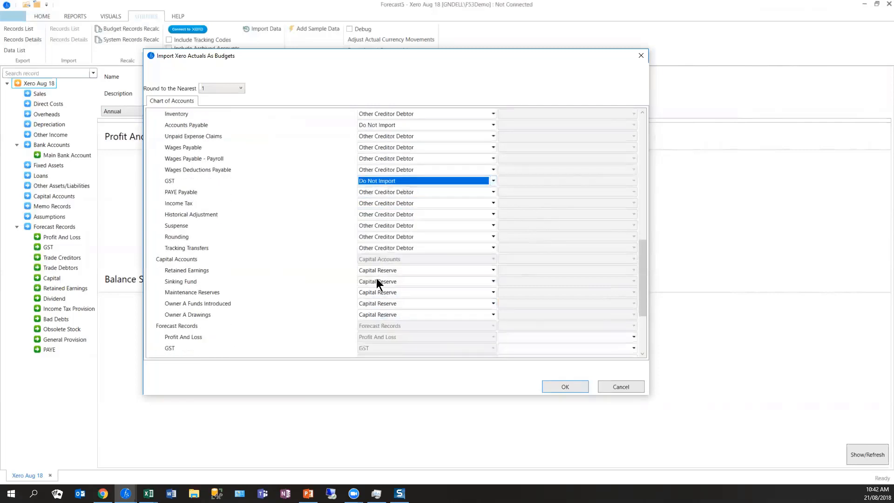
click(386, 275)
click(377, 300)
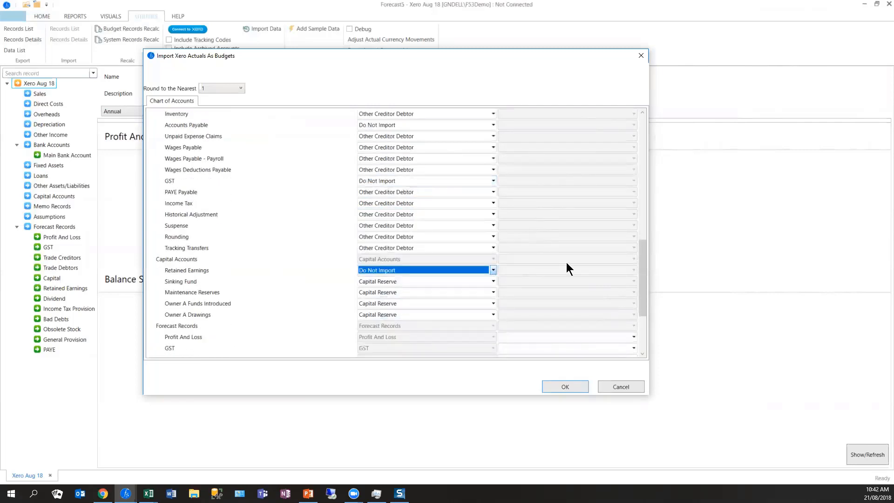
- Map the Xero GST account to the GST record under Forecast Records
scroll(532, 219, down, 3)
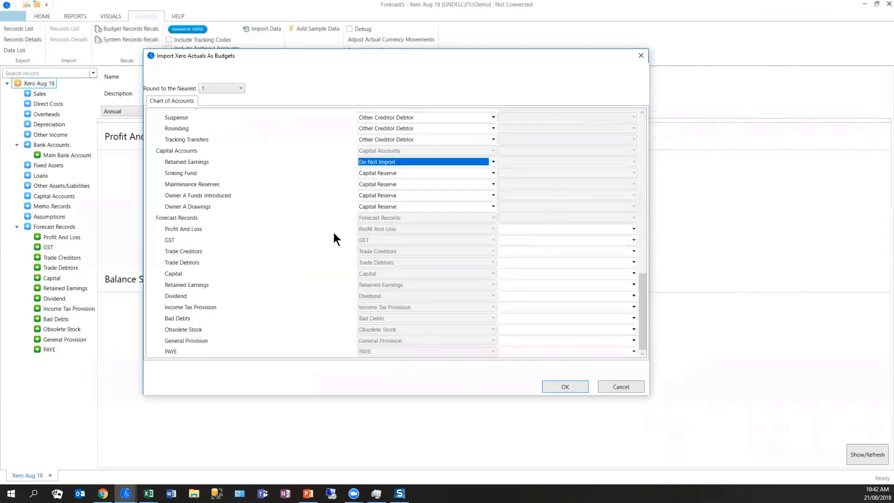
click(633, 240)
drag(633, 252, 631, 329)
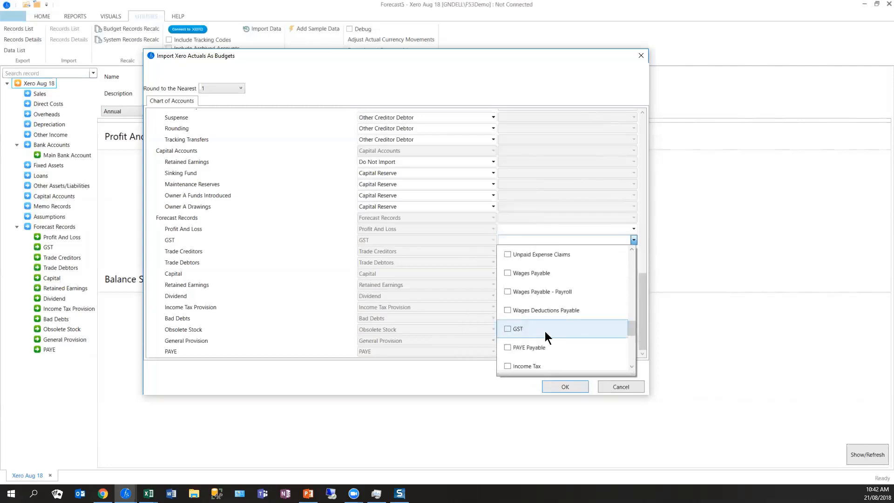
click(508, 328)
click(472, 284)
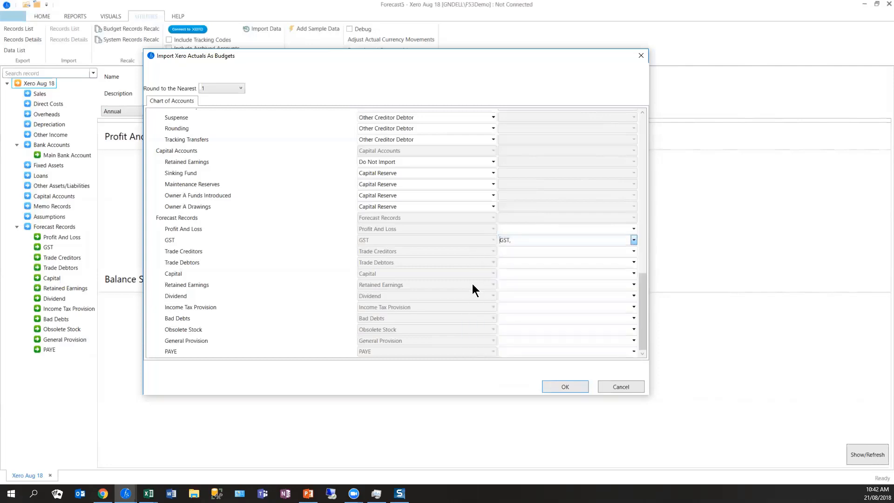
- Map the Xero Accounts Payable account to the Trade Creditors forecast record
click(509, 252)
text(Accounts Receivable [610)
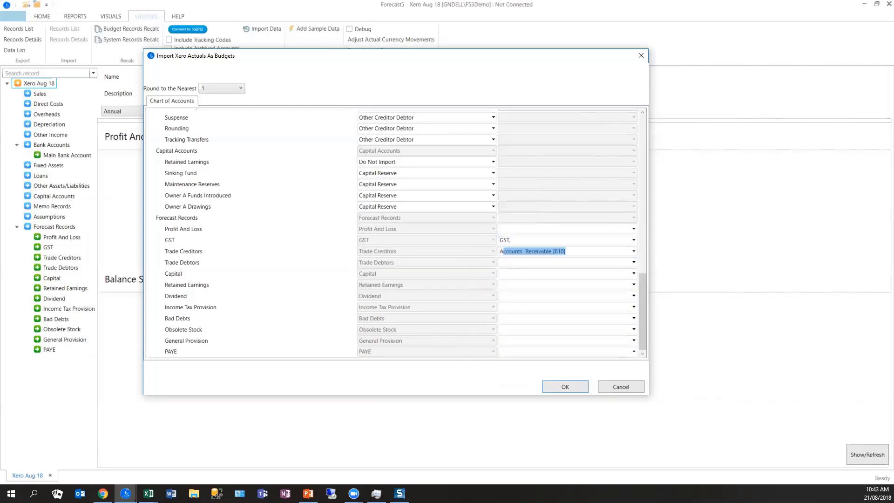
click(633, 252)
scroll(569, 319, down, 3)
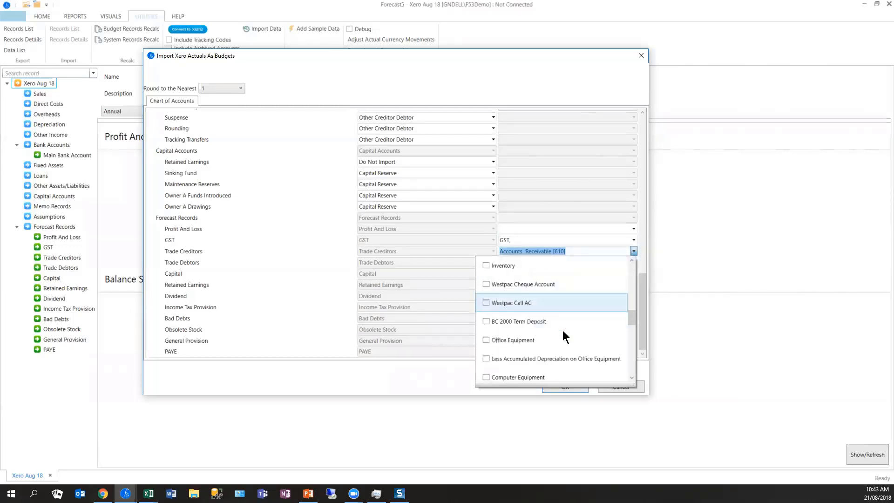
click(507, 338)
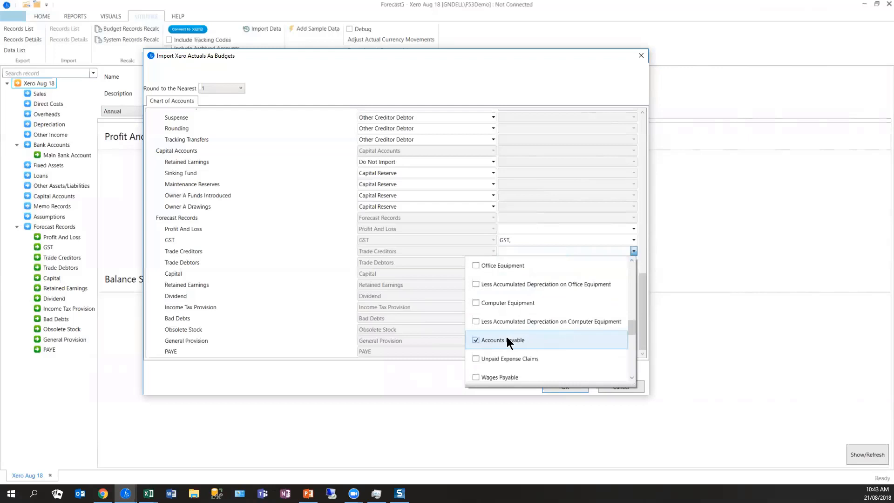
click(495, 264)
- Map the Xero Accounts Receivable account to the Trade Debtors forecast record
click(531, 264)
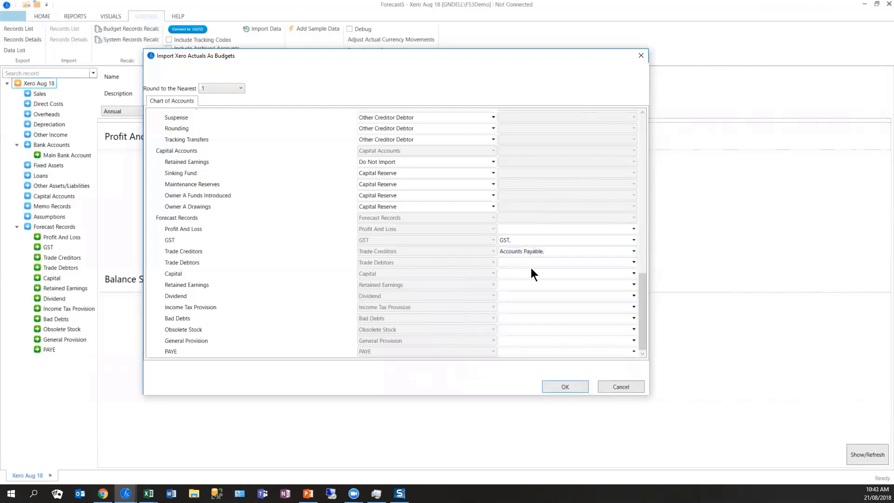
text(Accounts  Receivable [610)
click(548, 262)
click(634, 262)
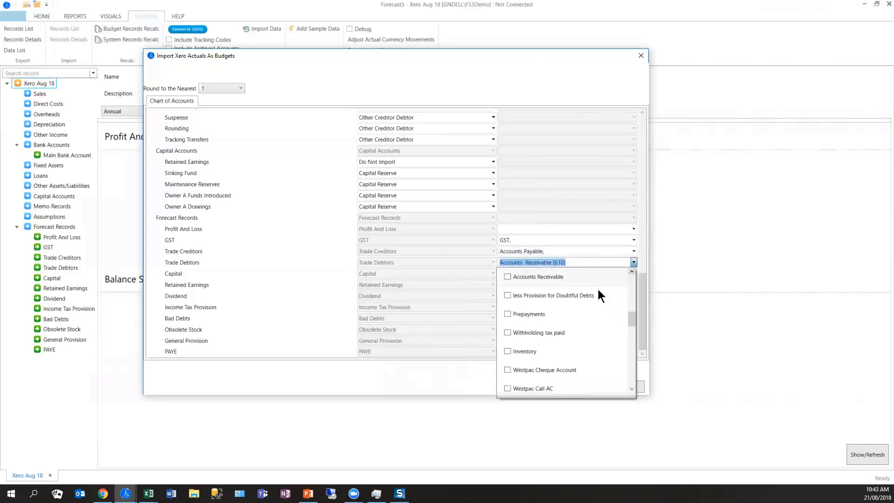
click(507, 276)
click(432, 233)
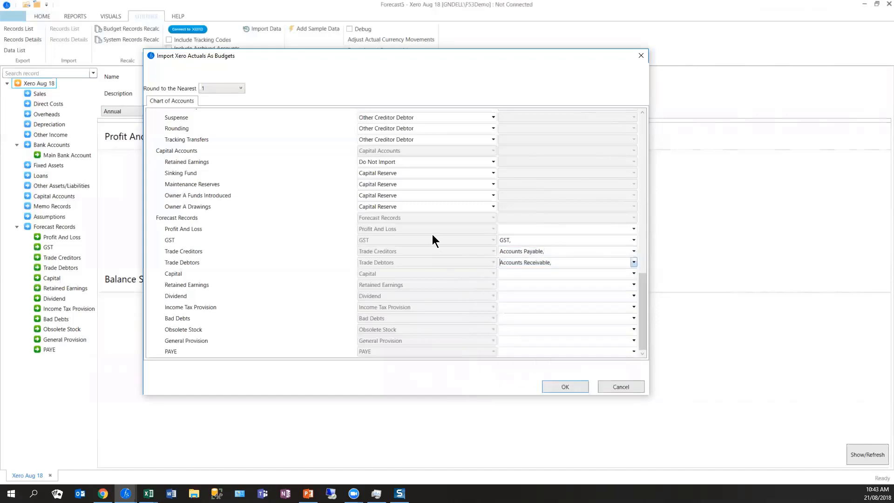
- Map the Xero Retained Earnings account to the Retained Earnings forecast record
click(541, 284)
click(633, 285)
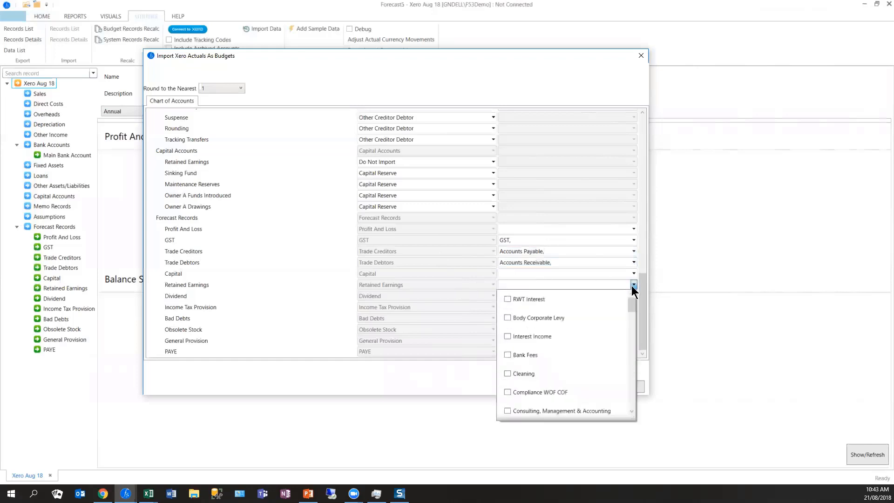
scroll(628, 419, down, 5)
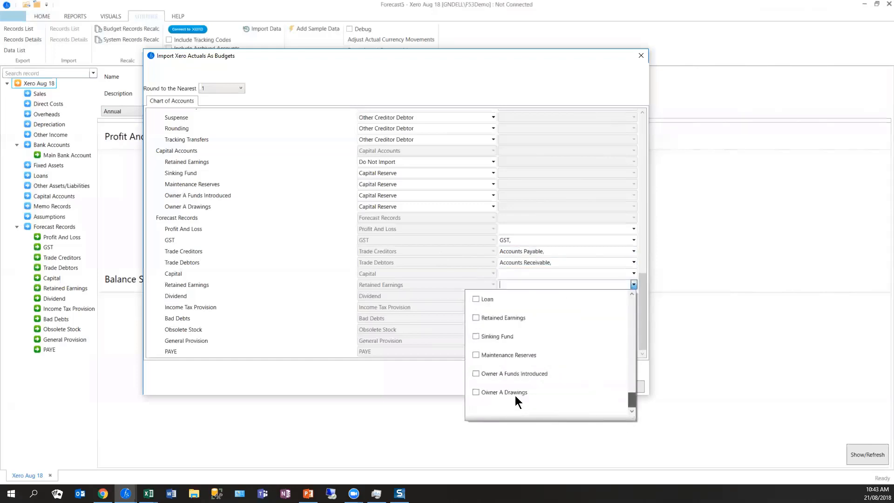
click(508, 318)
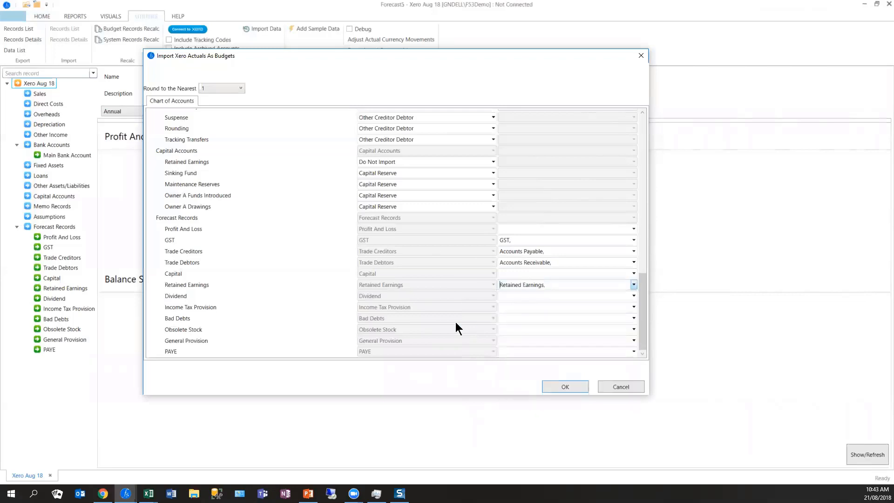
- Run the Xero actuals import and open the Xero Aug 18 forecast from the forecast list
click(576, 386)
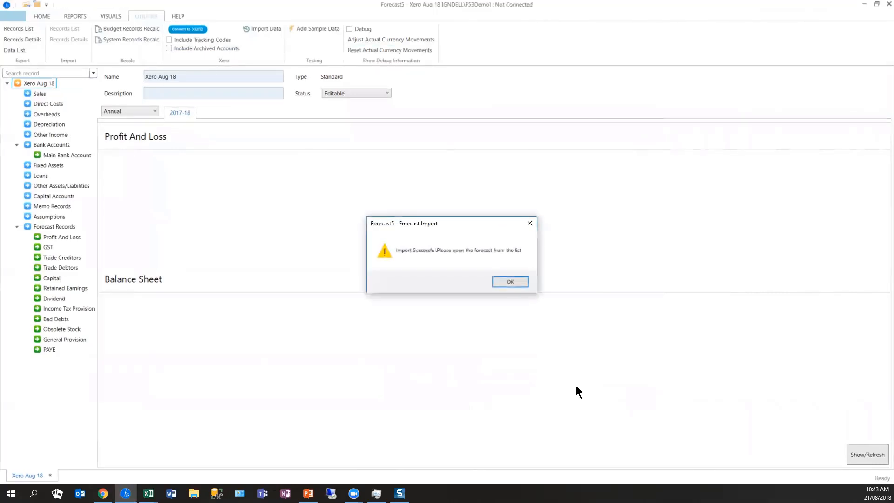
click(511, 281)
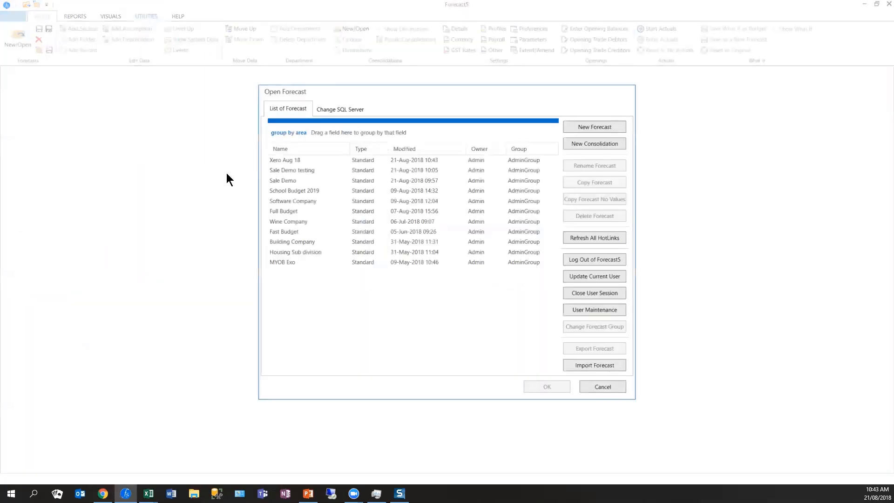
click(283, 160)
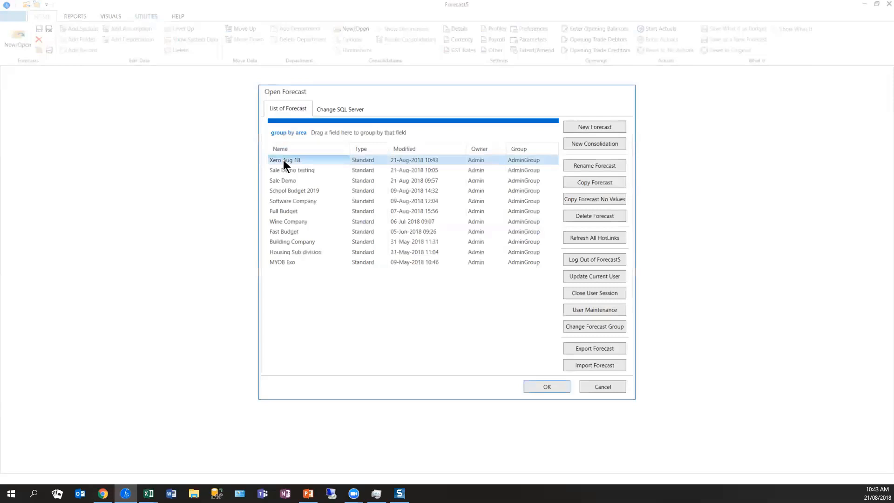
double_click(283, 160)
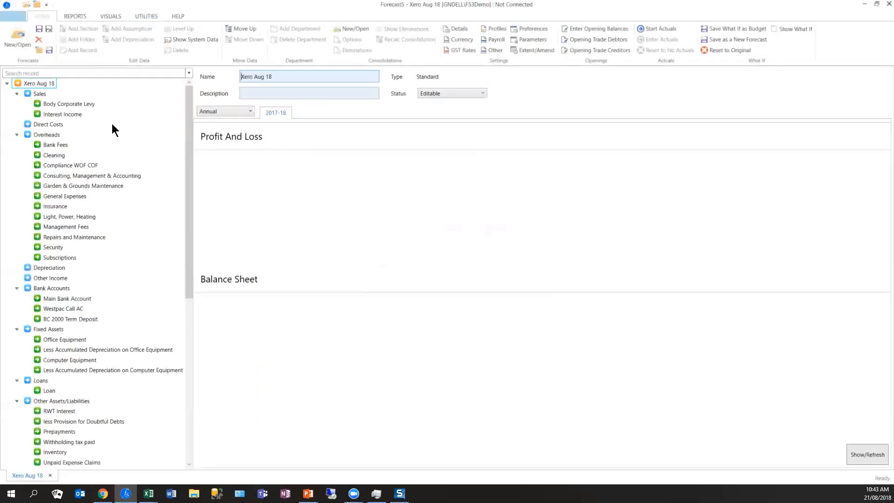
- Set the days credit for all months of the Body Corporate Levy sales record to 0
click(67, 104)
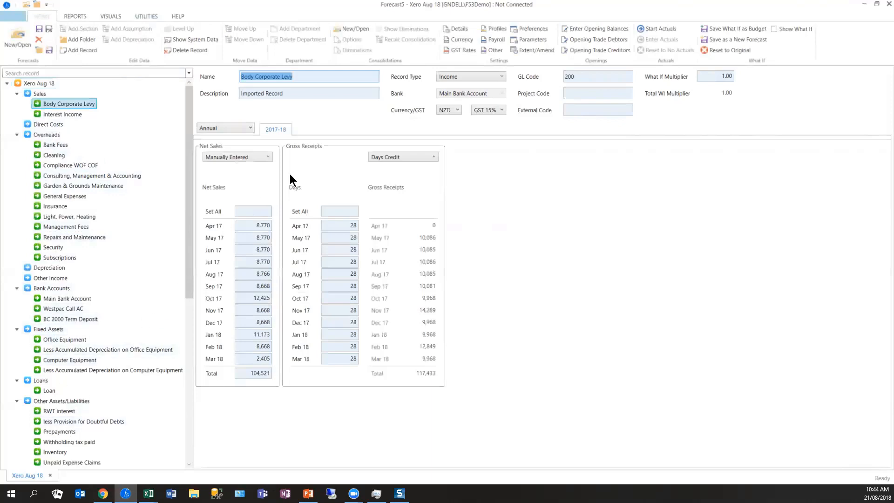
click(339, 211)
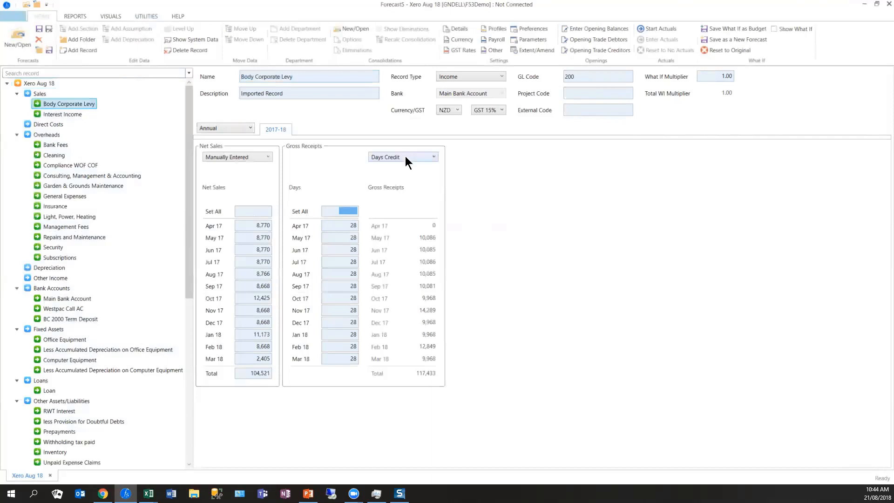
text(0)
key(Tab)
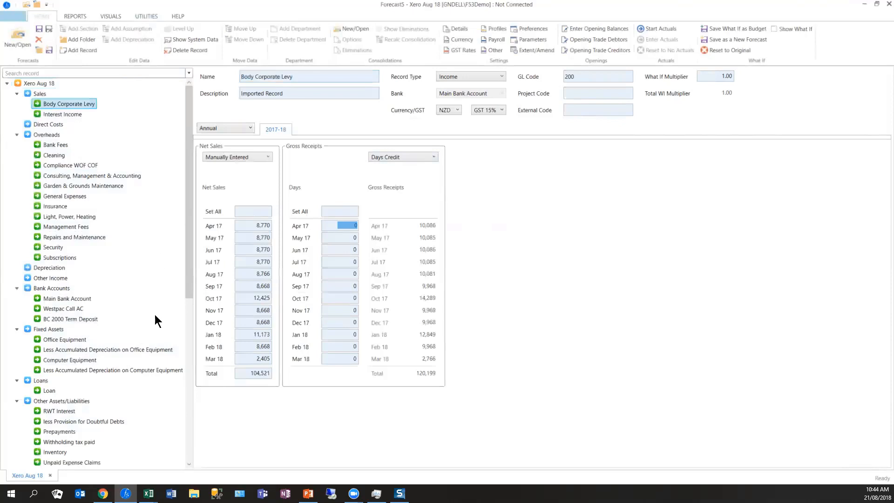
- Change the Insurance overhead's record type to Accrued Prepaid Costs and treat it as a Prepayment
click(62, 209)
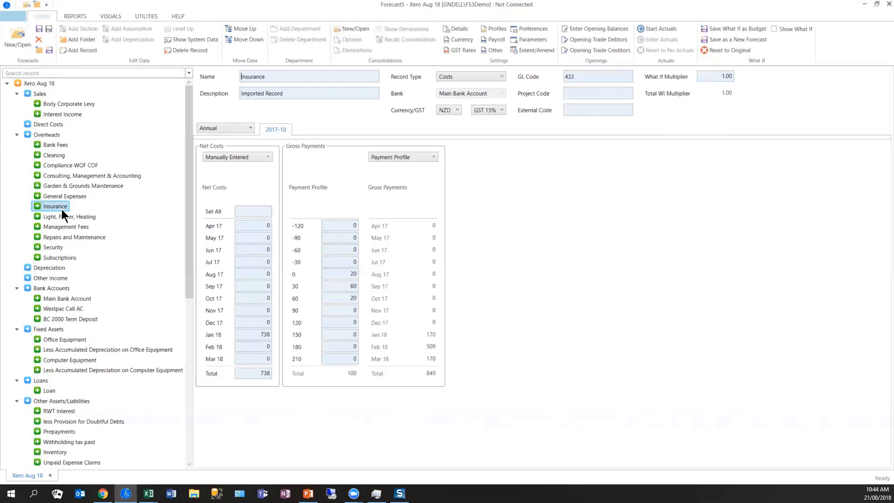
click(450, 77)
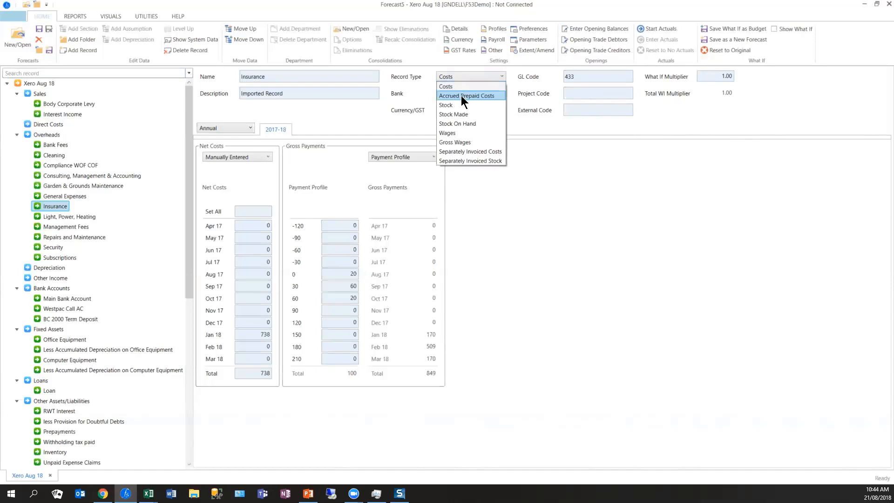
click(264, 212)
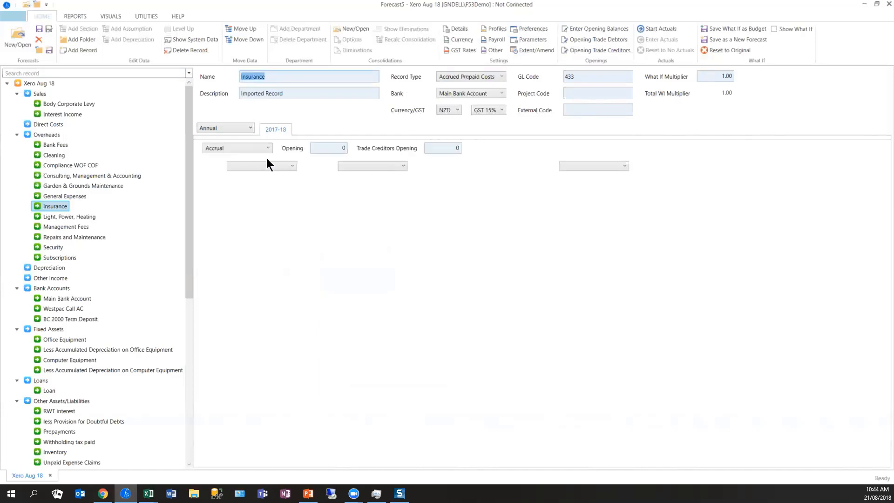
click(265, 151)
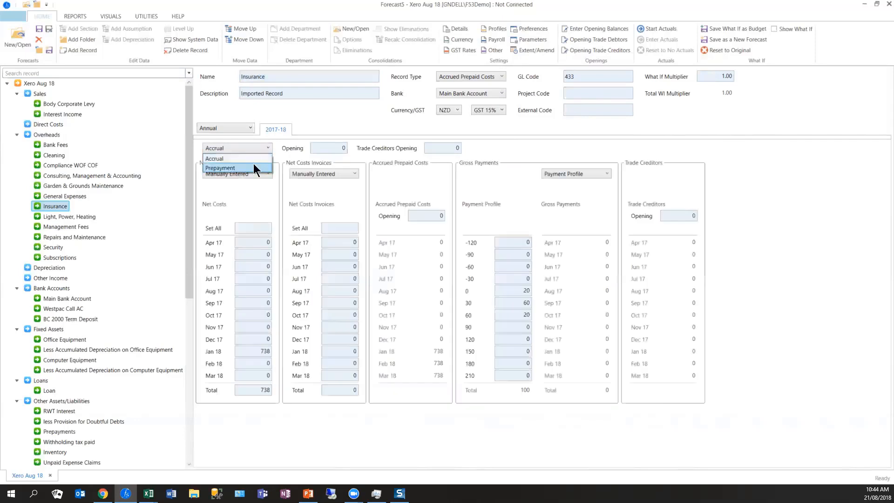
click(253, 163)
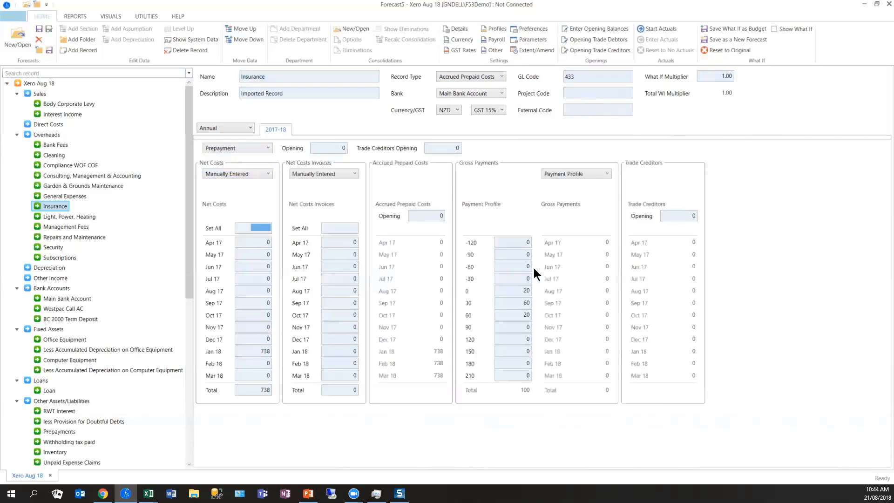
- Enter 738 as the Insurance record's Net Costs total to spread it across the months
click(261, 392)
key(Right)
key(Tab)
click(265, 391)
key(Tab)
key(shift+Tab)
text(738)
key(Tab)
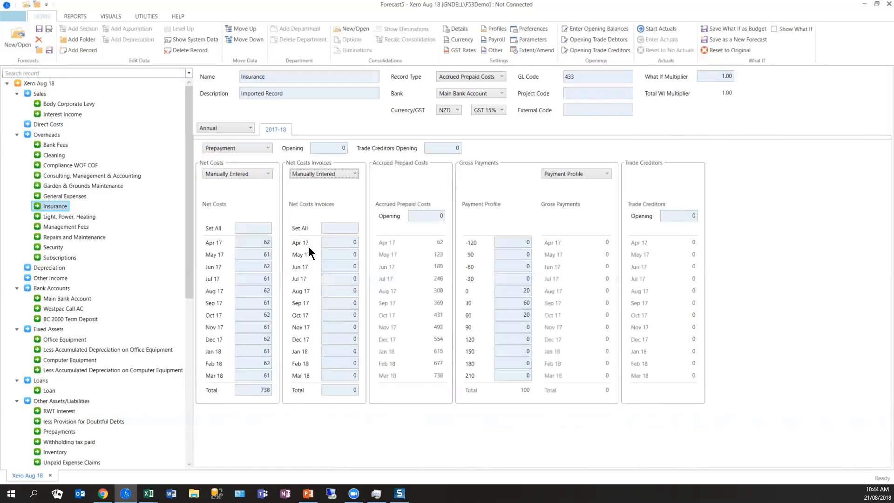
- Invoice the Insurance costs annually in Apr 17 and set the payment profile to 100 at 0 days and 0 at 30 and 60 days
click(349, 172)
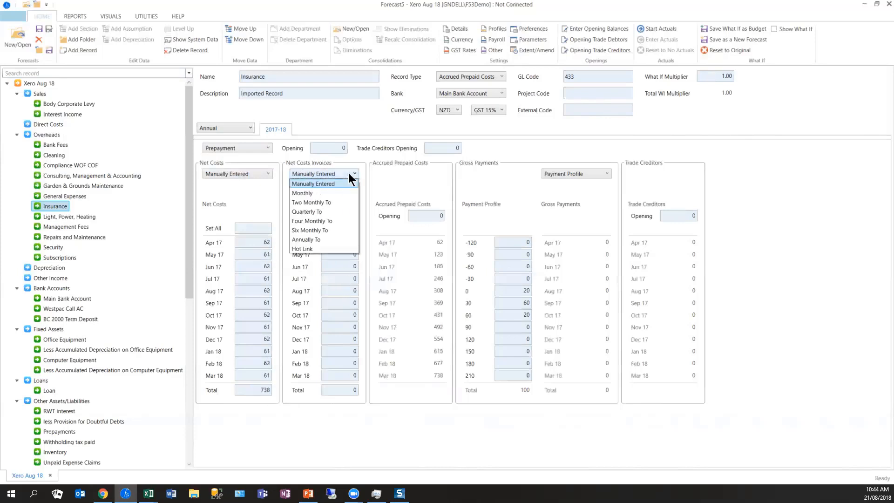
click(319, 239)
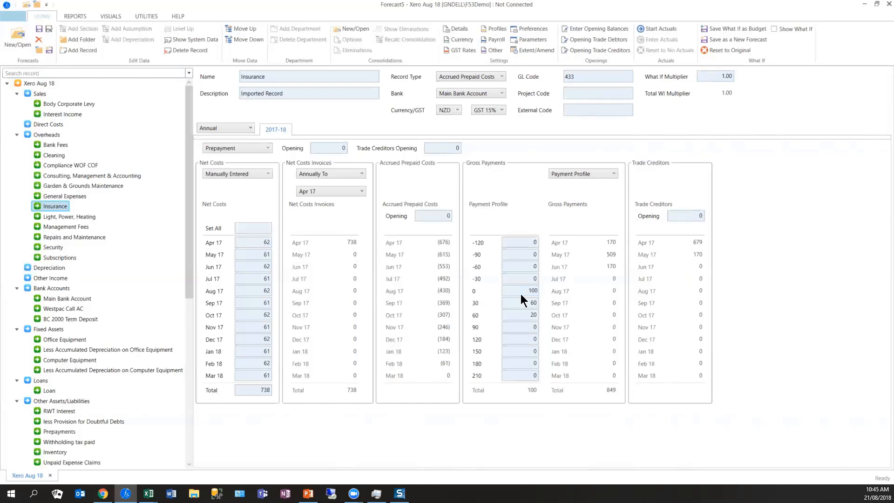
key(Tab)
- Add an overhead record named Wages below Insurance and set its record type to Wages
drag(188, 280, 187, 311)
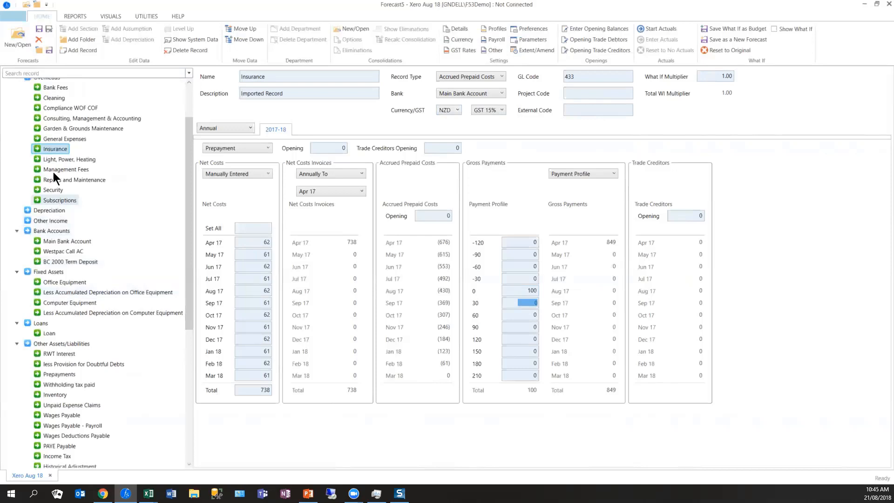
click(53, 150)
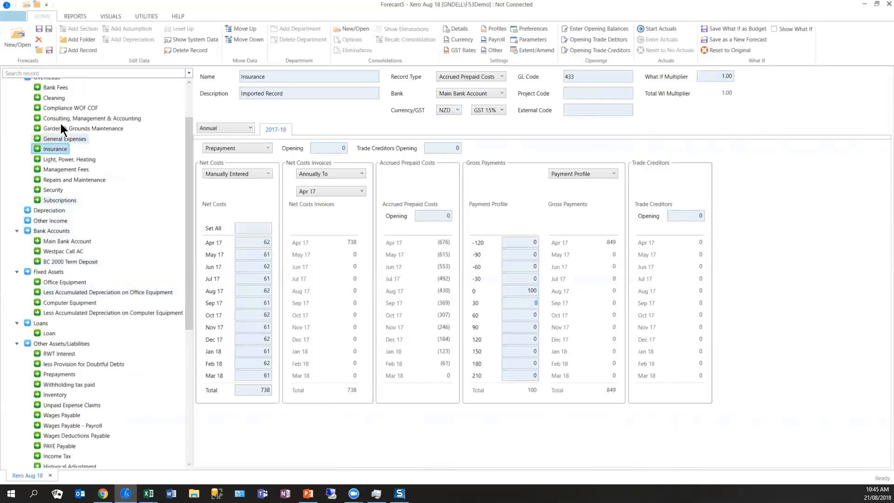
click(91, 50)
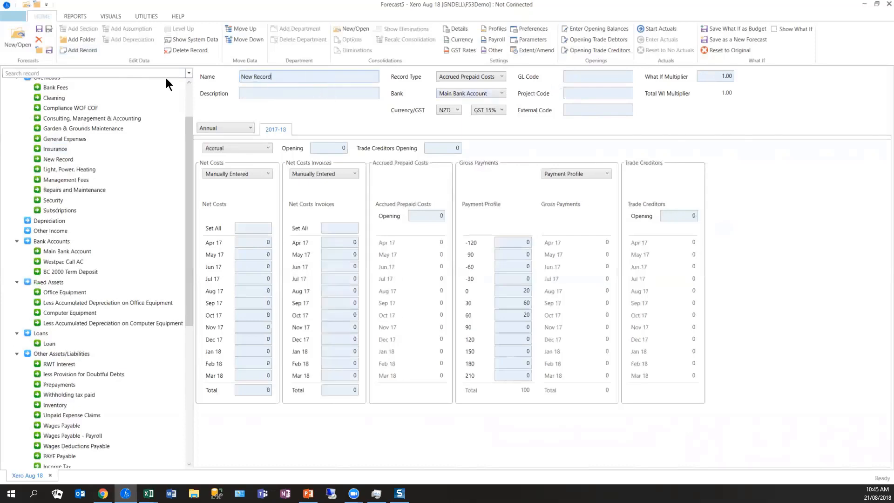
key(ctrl+a)
text(Wages)
click(476, 77)
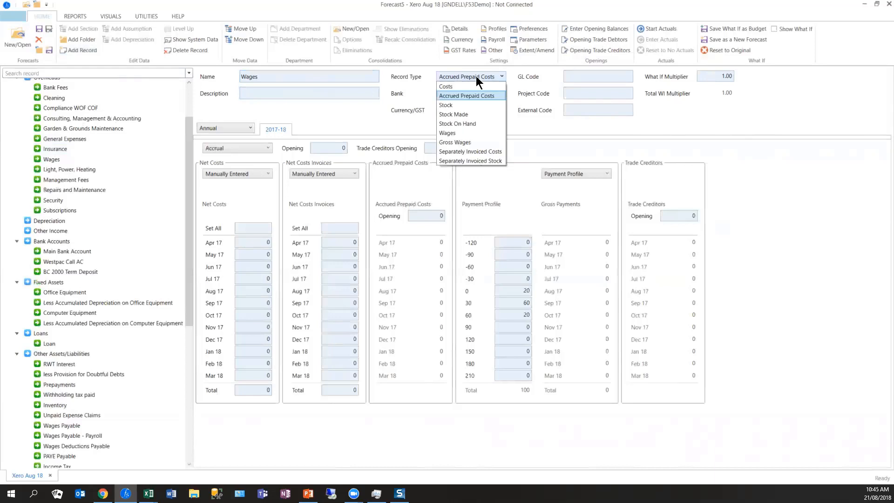
click(463, 133)
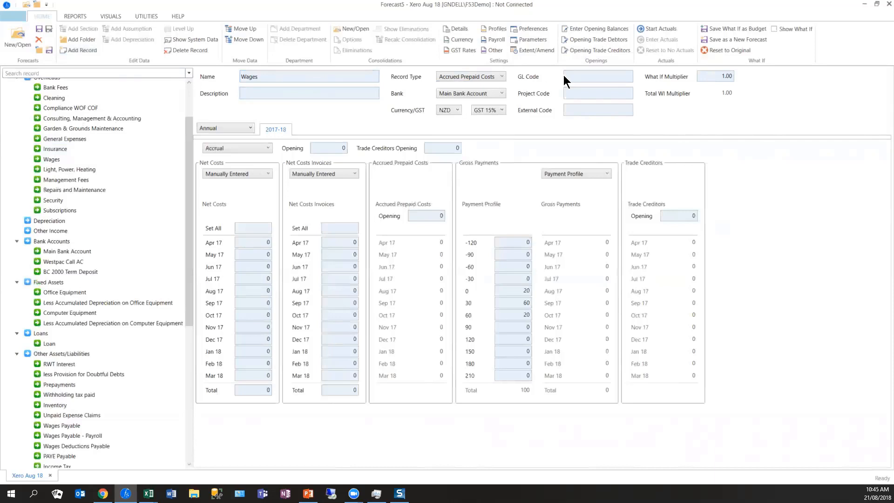
click(578, 77)
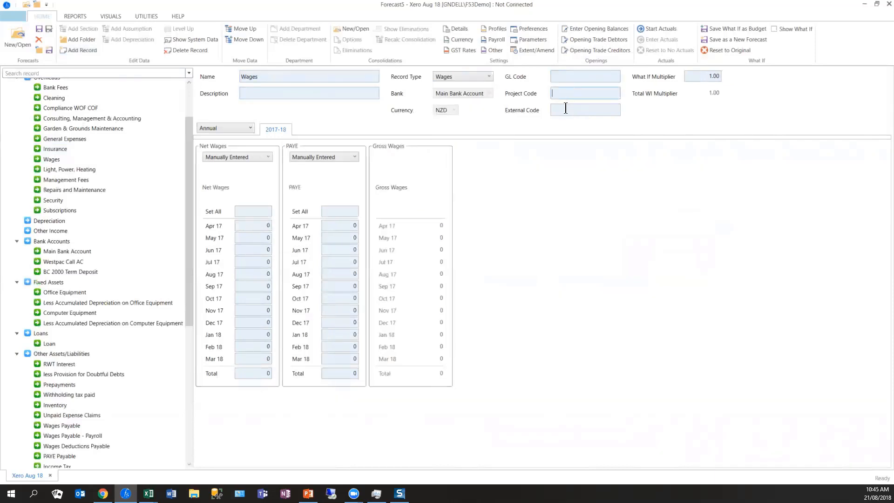
- Base the net wages on Employees Groups and define a Staff group of 5 employees at an hourly rate of 22
click(268, 157)
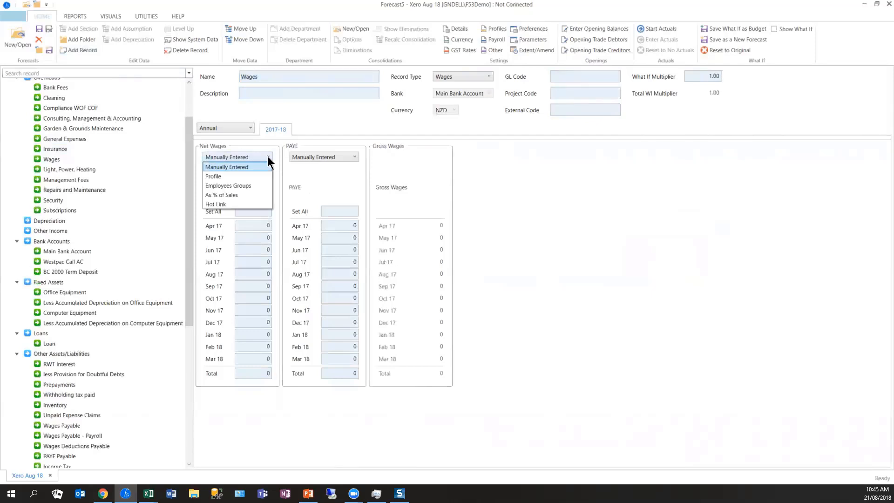
click(248, 186)
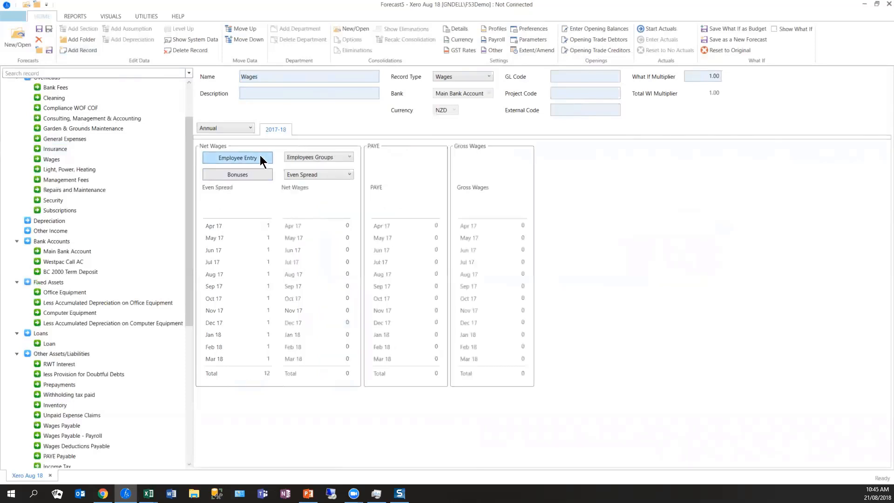
click(260, 157)
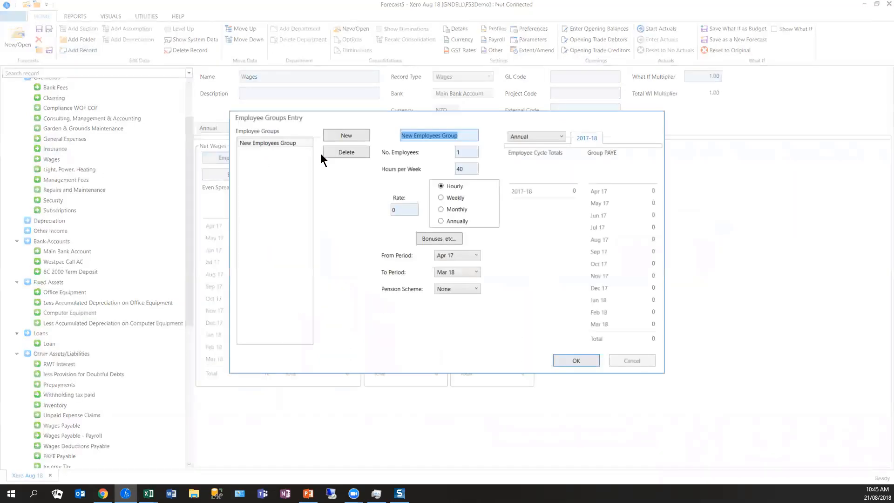
text(Staff)
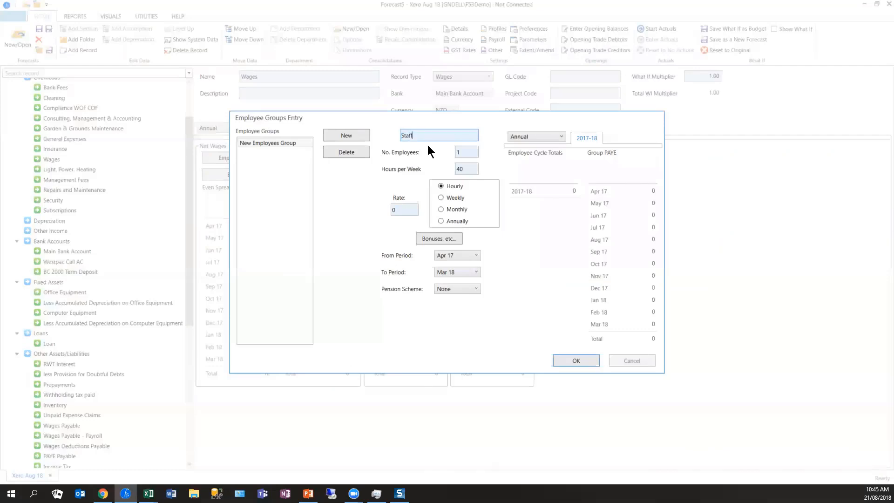
key(Tab)
text(5)
key(Tab)
key(Tab)
text(22)
key(Tab)
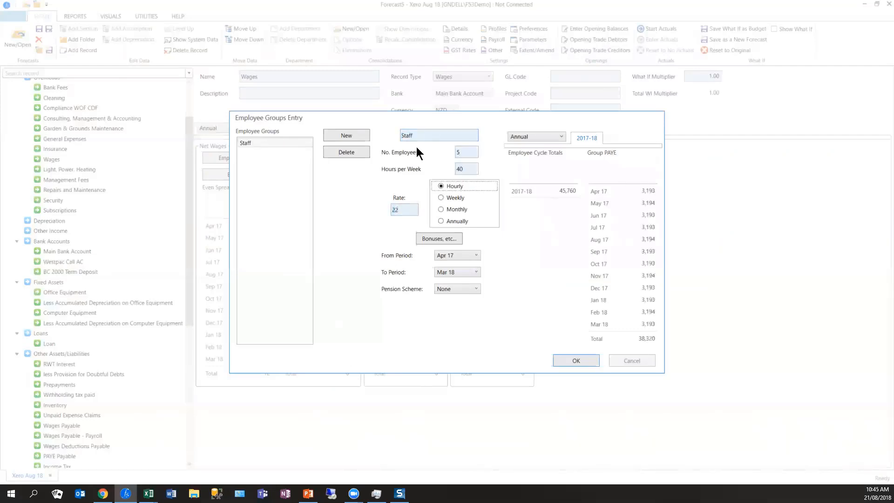
- Add a Manager employee group with an annual rate of 60000 and the KiwiSaver 3% pension scheme
click(347, 138)
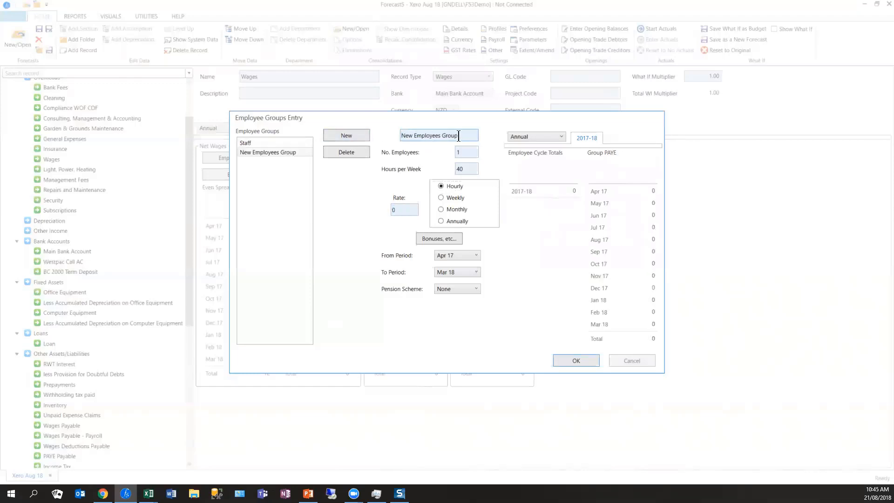
text(Manager)
key(Tab)
click(440, 221)
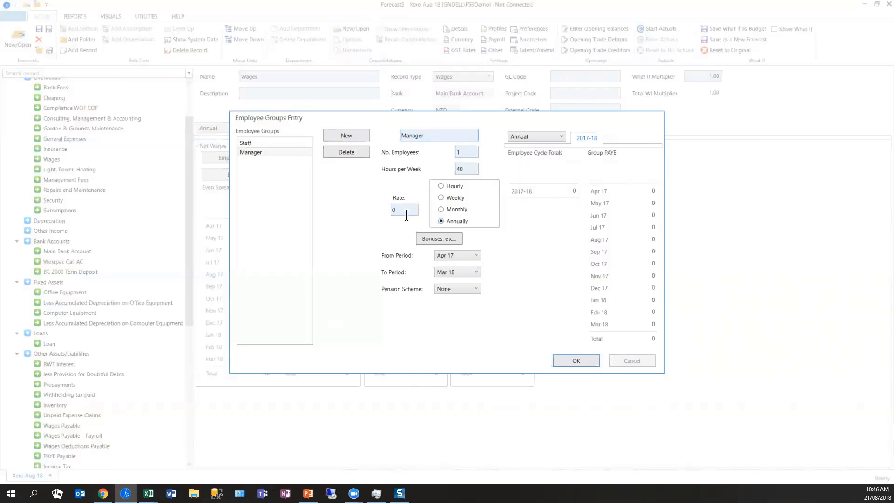
key(Tab)
text(60000)
key(shift+Tab)
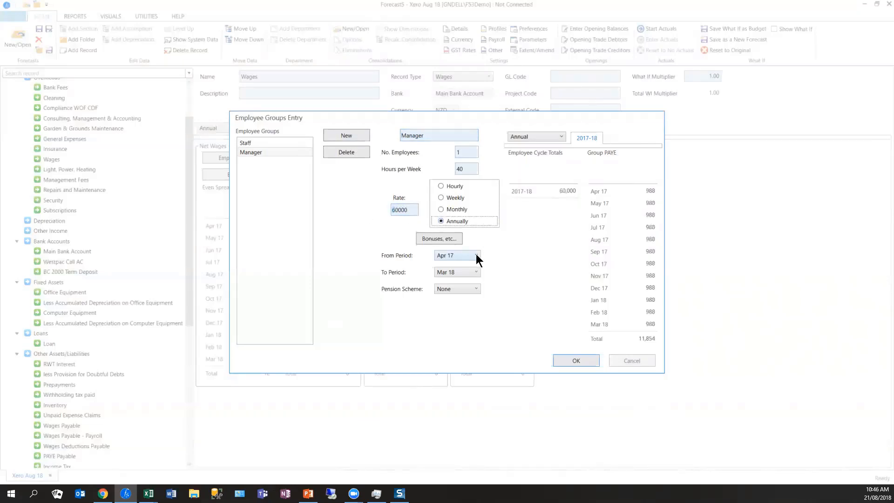
click(473, 289)
click(465, 308)
- Give the Manager group a commission of 2% of Body Corporate Levy sales in every month and accept the employee groups
click(439, 239)
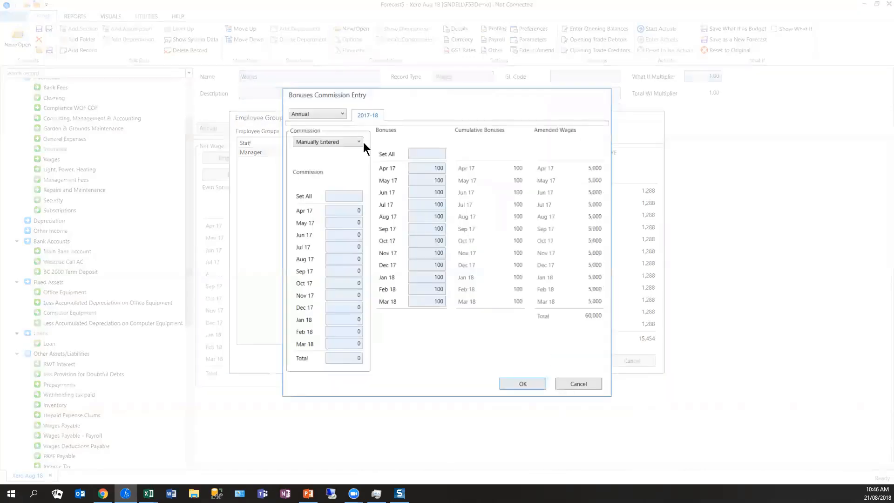
click(356, 138)
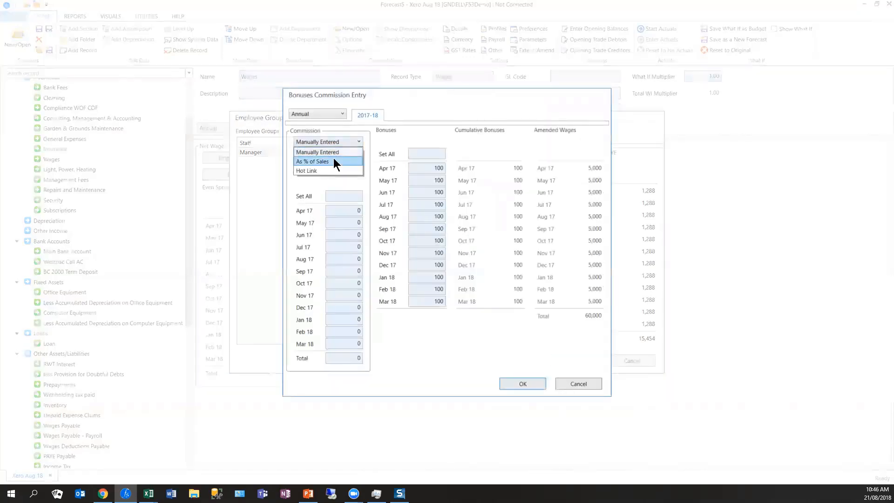
click(333, 158)
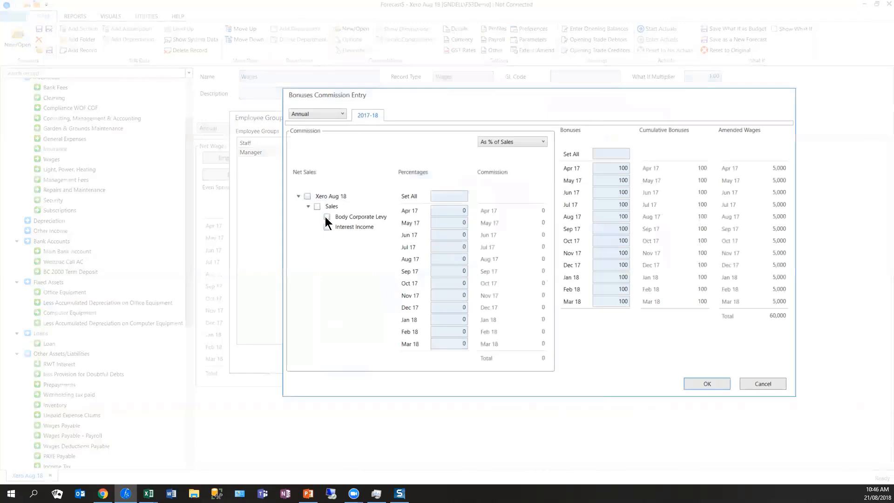
click(463, 197)
key(Return)
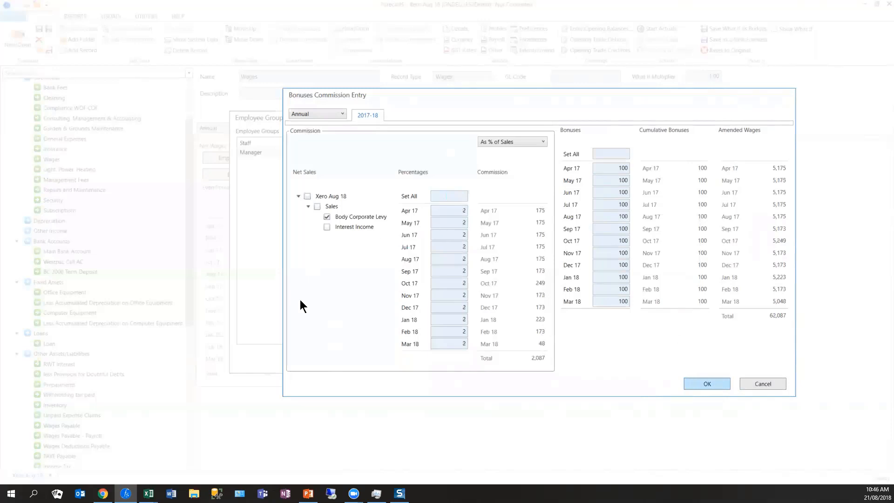
key(Return)
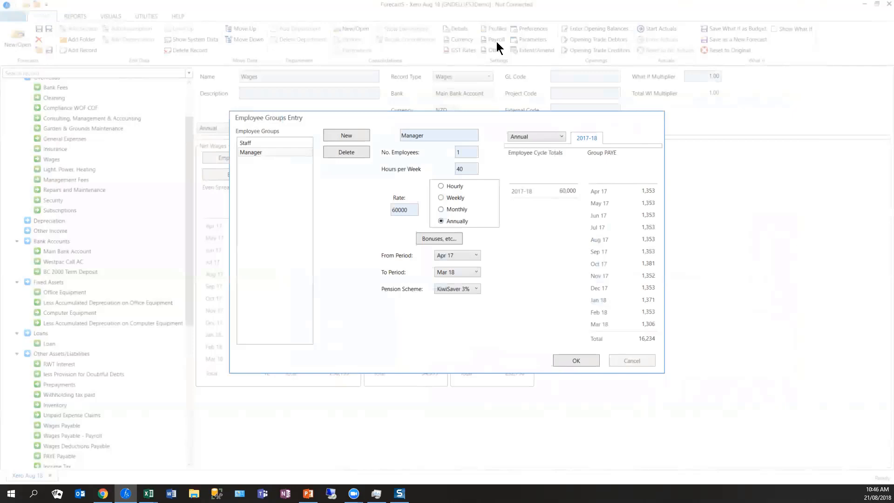
click(573, 361)
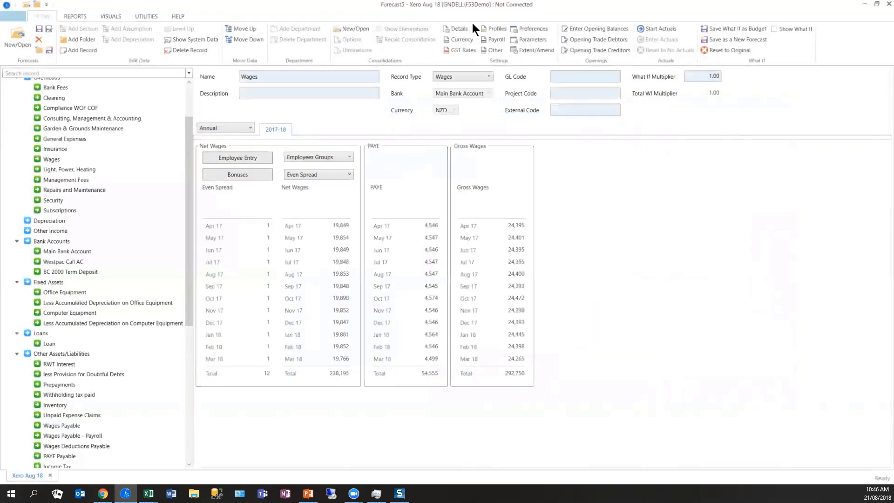
- Create a new spread profile named Fortnightly in the forecast settings
click(489, 28)
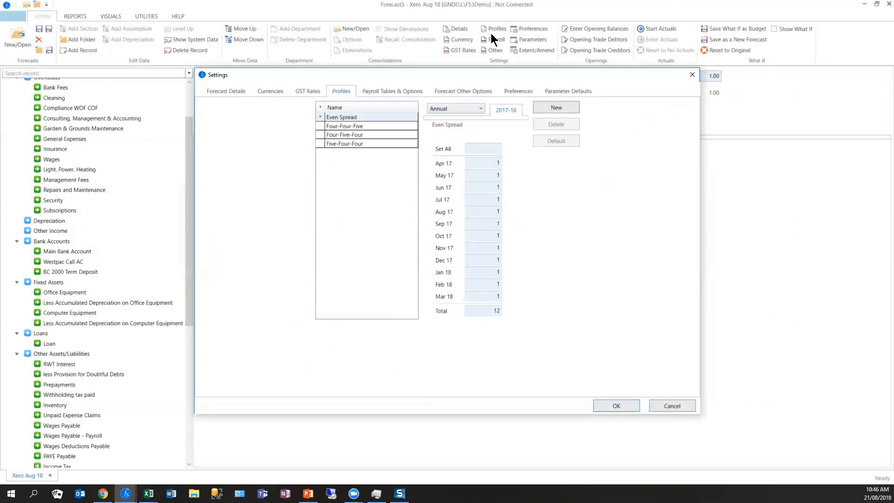
click(576, 106)
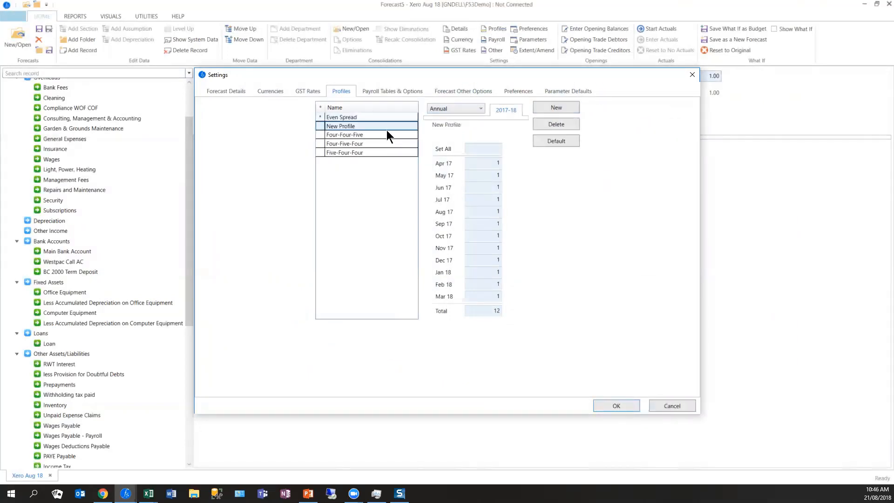
click(383, 125)
text(F)
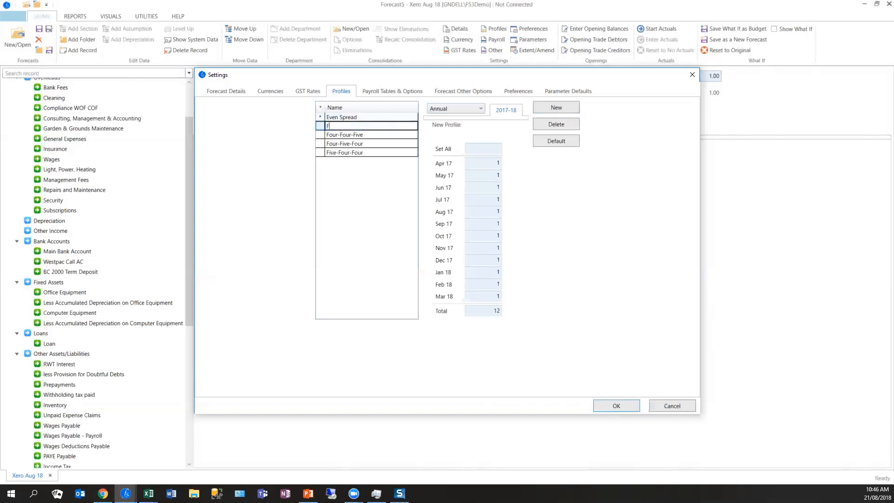
text(ortnightly)
click(480, 149)
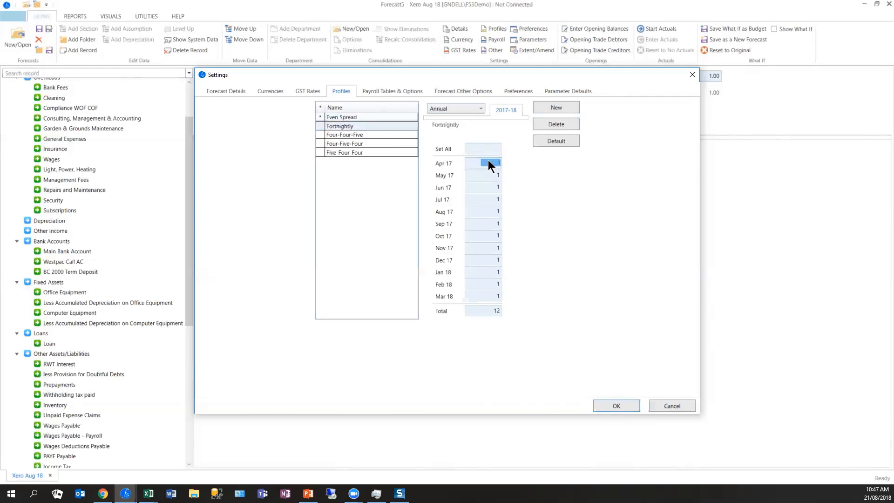
- Set the Fortnightly profile to 2 for every month except 3 in Aug 17 and Feb 18, and apply it to the Wages record
double_click(492, 148)
text(2)
key(Tab)
click(496, 211)
text(3)
key(Tab)
key(Tab)
key(Tab)
key(Tab)
key(Tab)
key(Tab)
text(3)
click(616, 407)
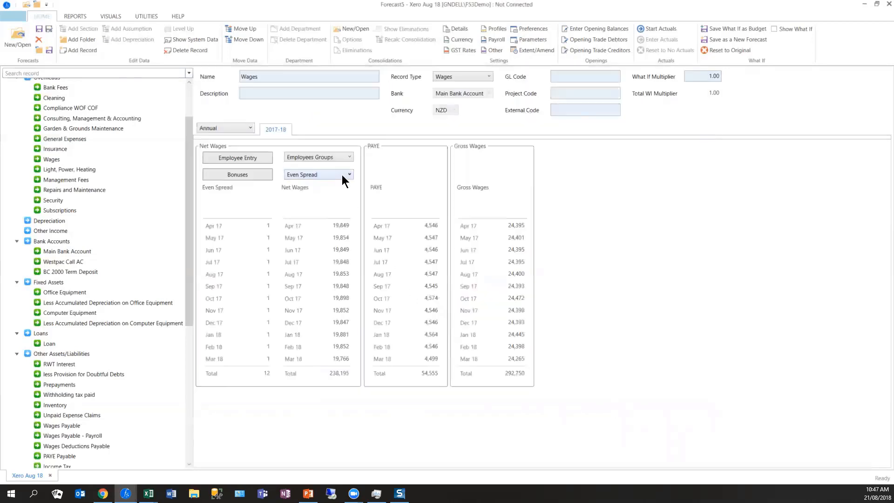
click(342, 175)
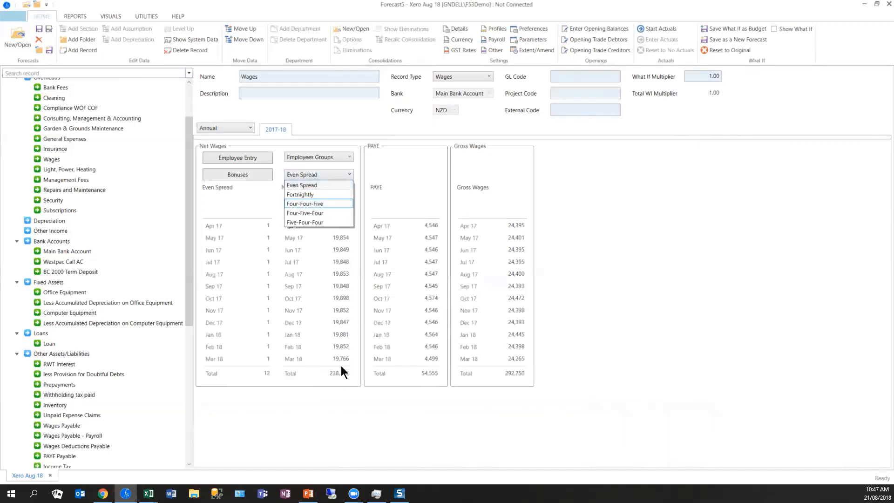
click(322, 195)
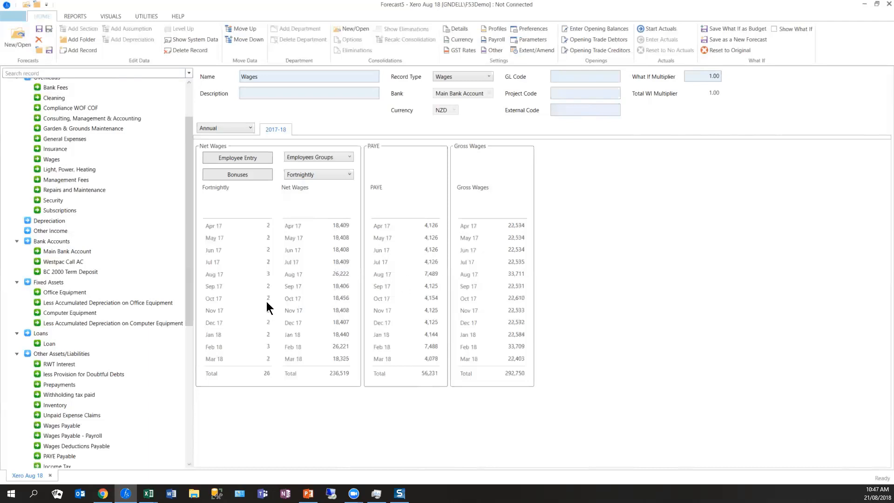
- Set the Main Bank Account's overdraft interest rate to 9 for all months
drag(188, 291, 188, 305)
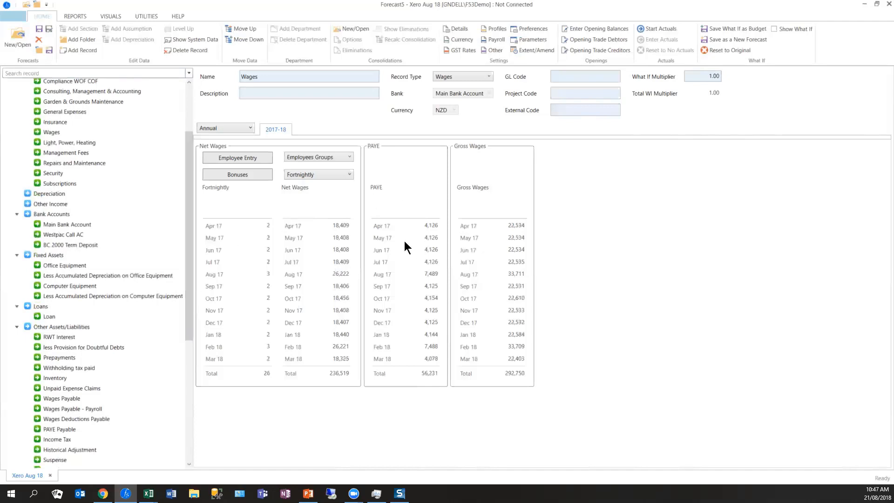
drag(188, 303, 188, 311)
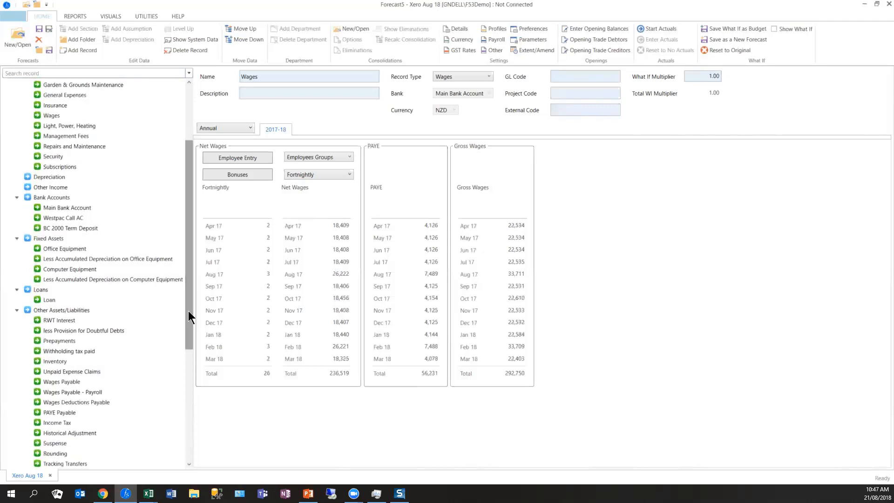
click(57, 206)
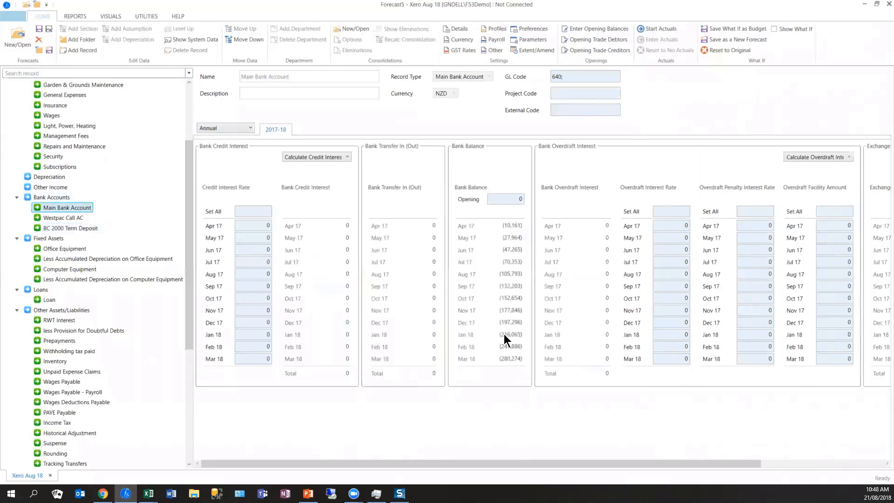
click(685, 224)
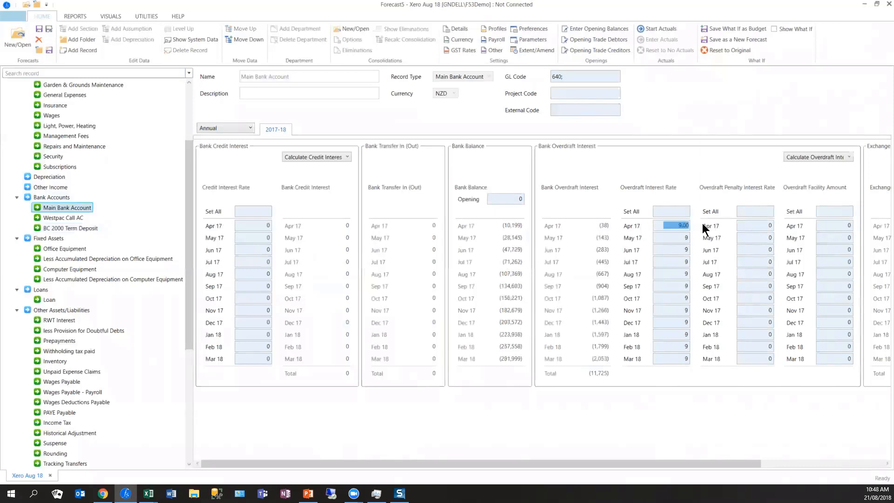
click(746, 212)
- Record a 15,000 Office Equipment addition in Jun 17 and set its gross payments to Days Credit
click(82, 248)
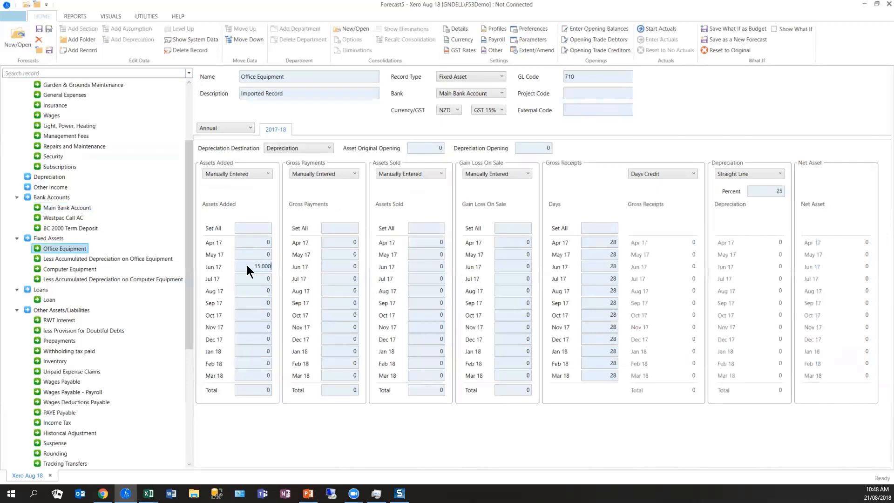
key(Return)
click(331, 264)
click(339, 170)
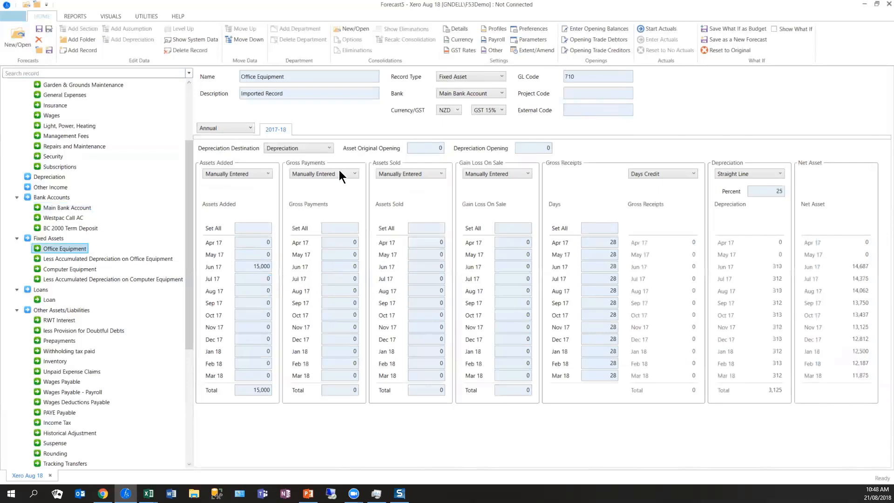
click(326, 193)
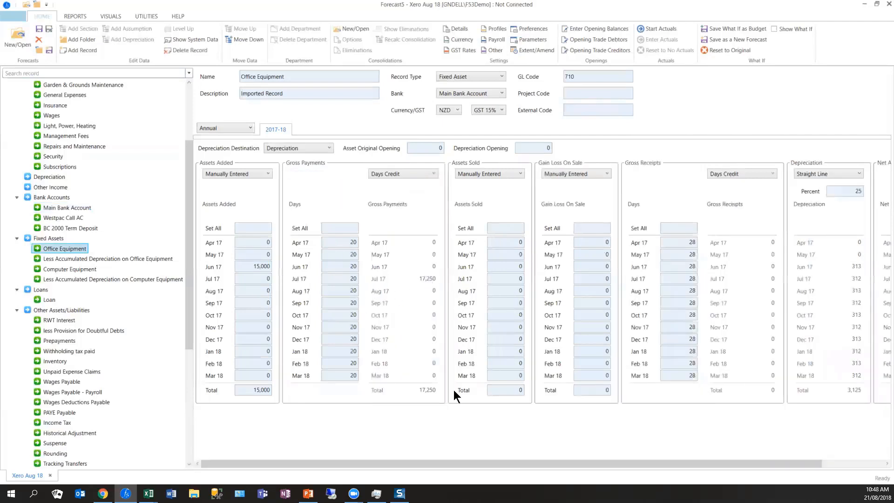
drag(581, 462, 642, 462)
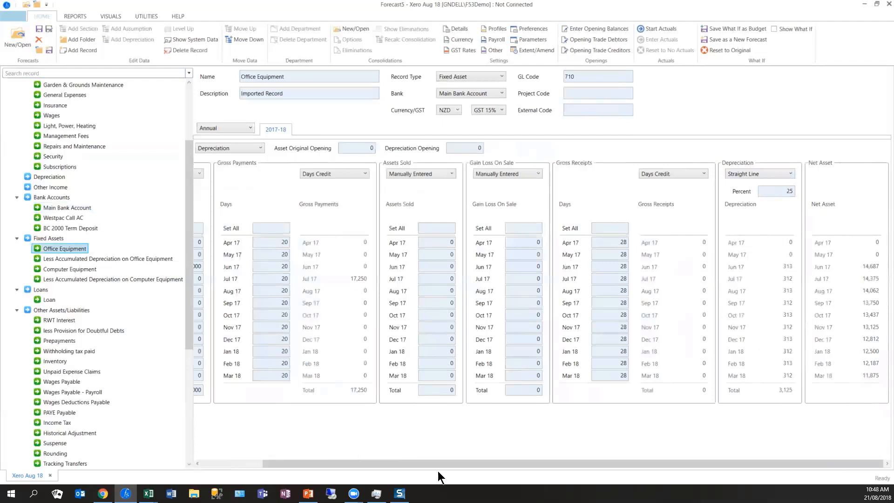
drag(378, 466, 275, 463)
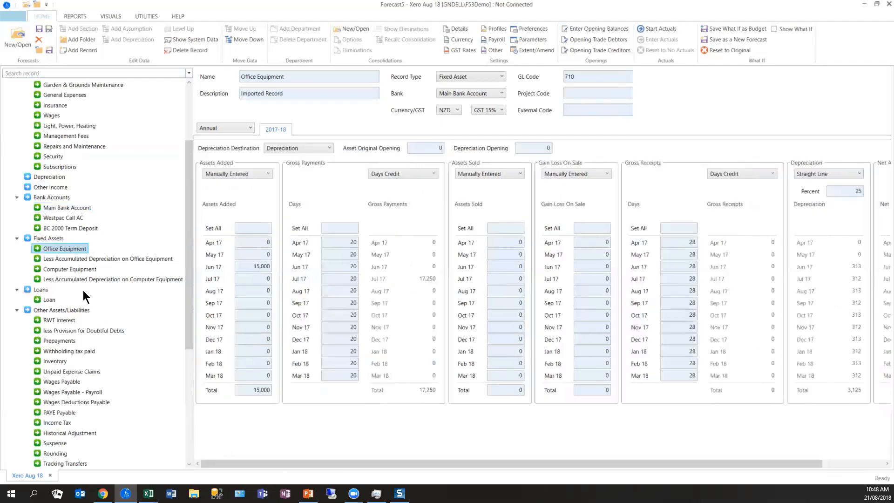
click(304, 146)
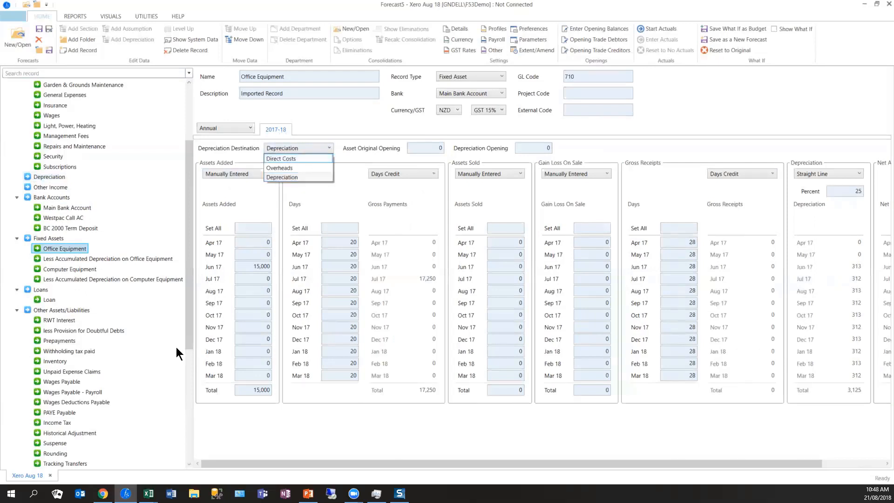
click(128, 366)
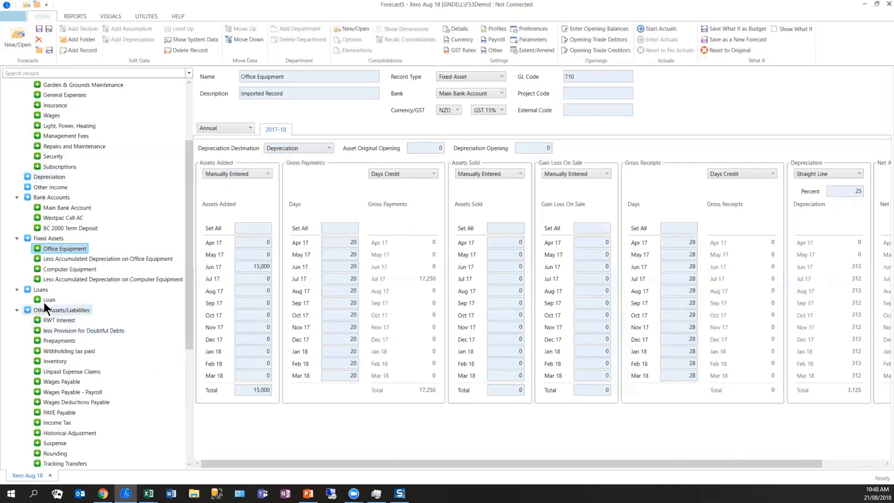
- Change Computer Equipment to a financed asset starting Aug 17, with a 36-month term, 20,000 asset cost and 11.50 interest rate
click(71, 270)
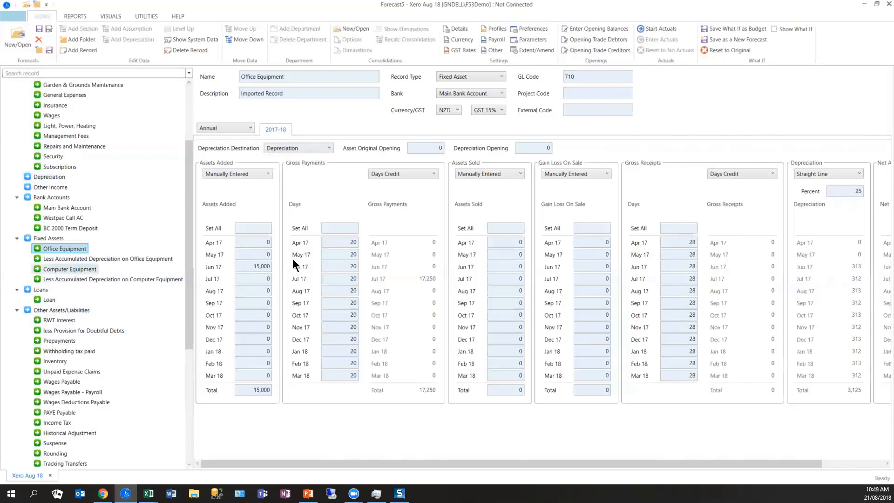
click(464, 75)
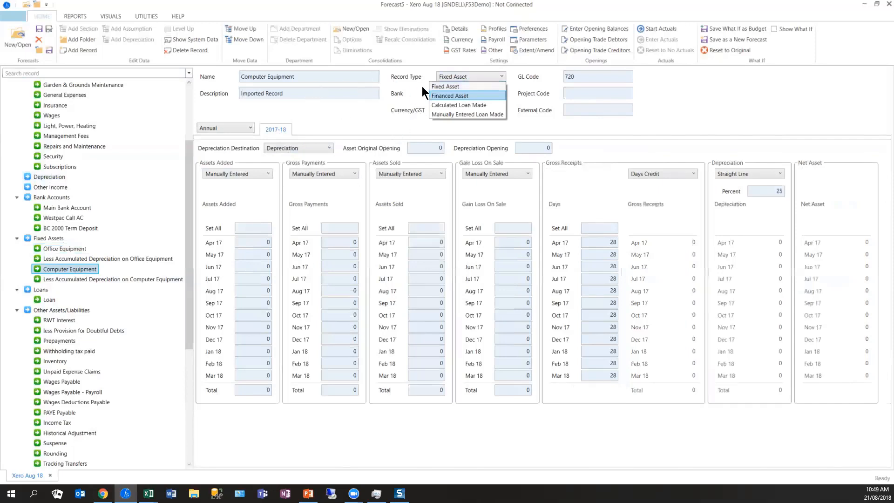
click(449, 96)
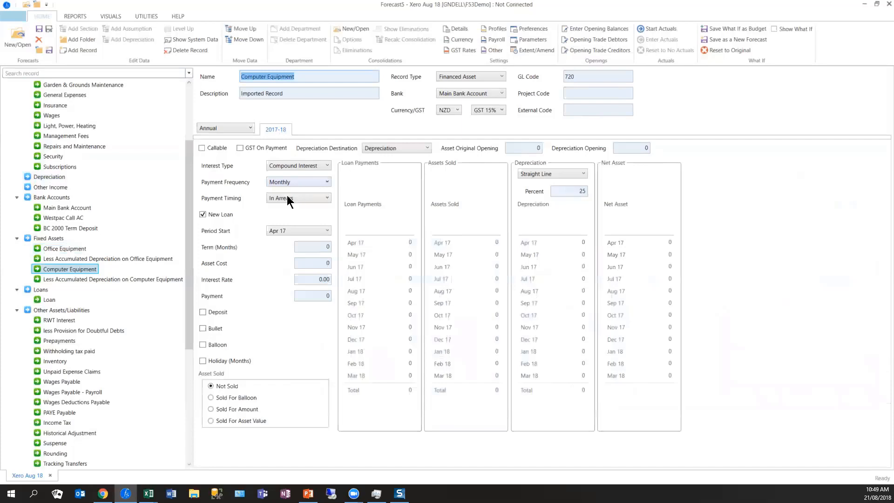
click(282, 230)
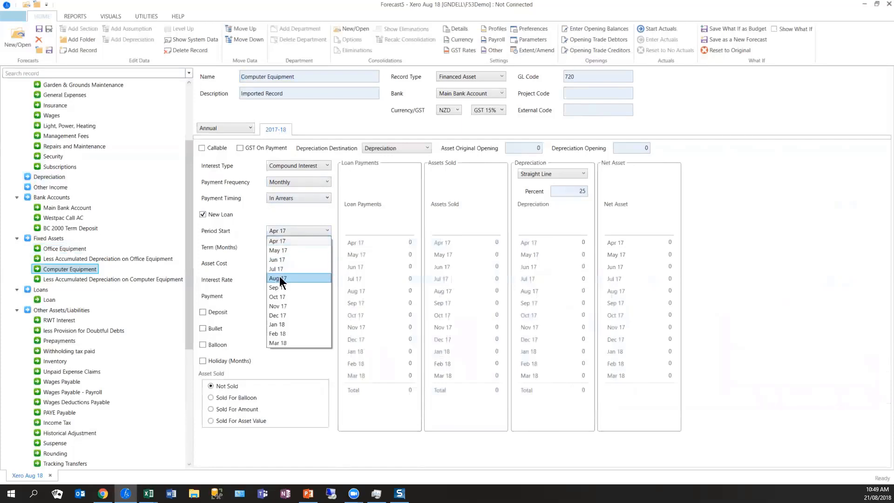
click(280, 278)
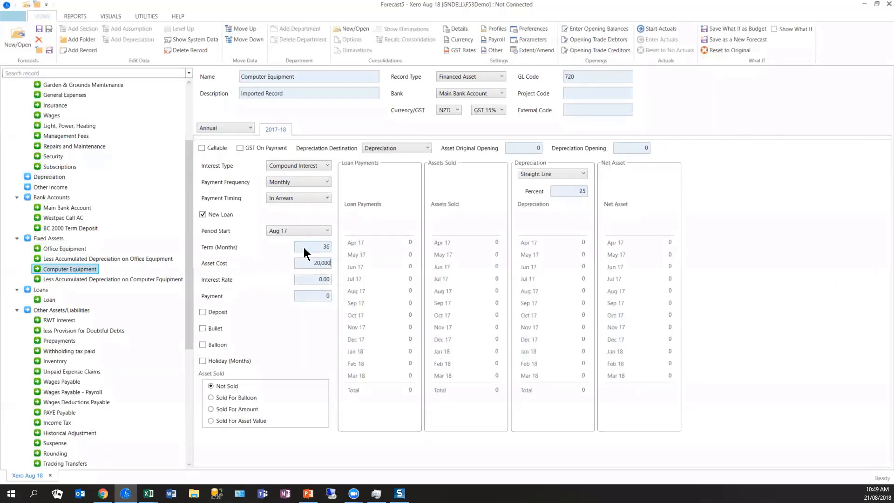
click(314, 280)
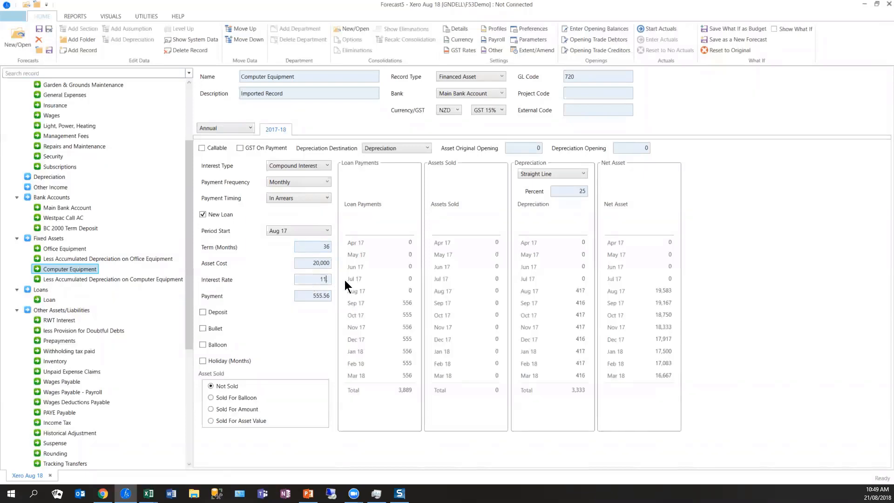
click(327, 297)
- Set Computer Equipment's depreciation method to Diminishing Value at 35 percent
click(575, 174)
click(565, 192)
click(570, 191)
key(Tab)
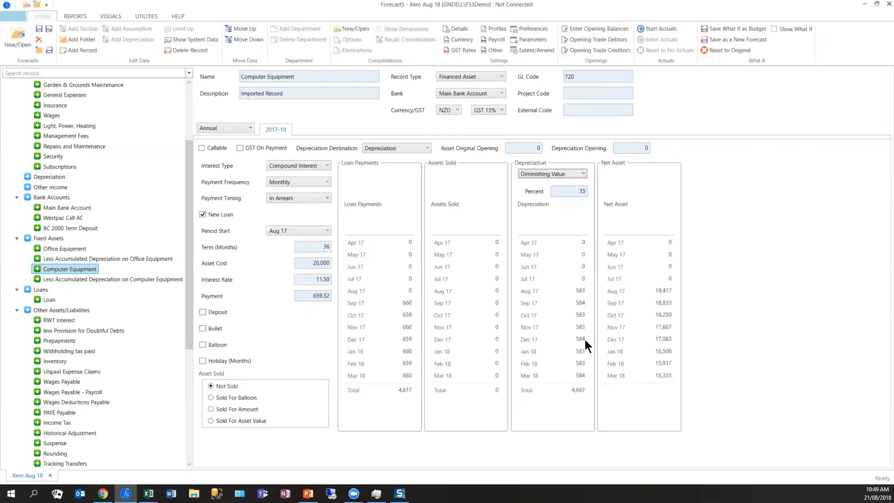
- Set the Loan record to a 120-month term, a 200,000 loan balance and a 7.00 interest rate
click(51, 299)
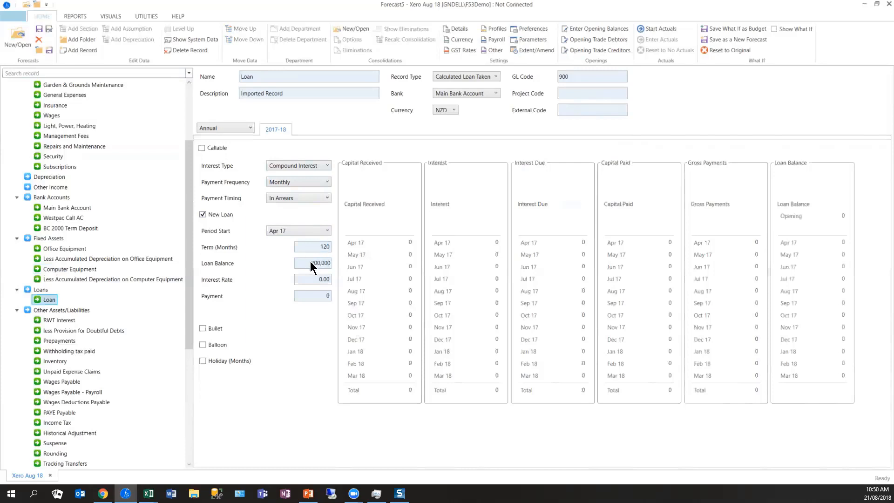
key(Tab)
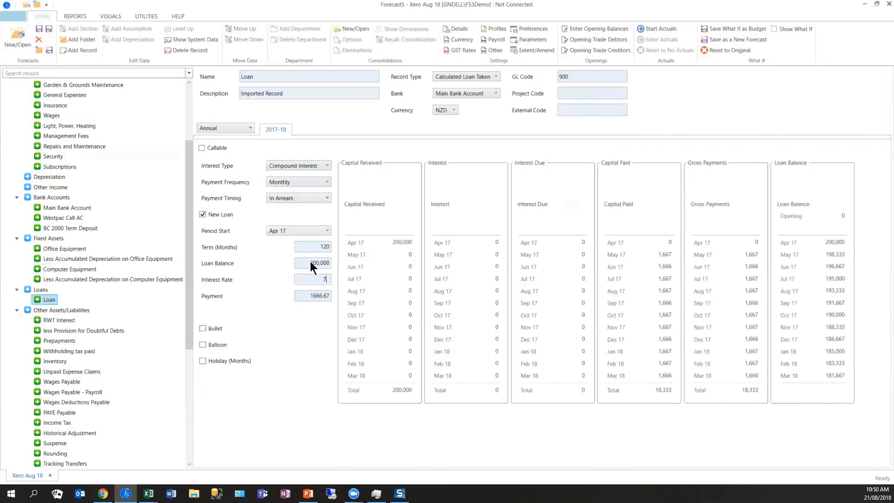
key(Tab)
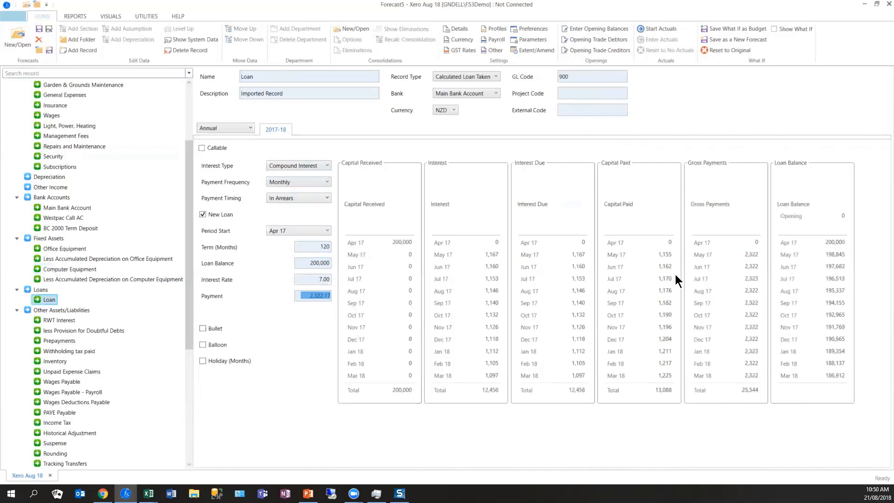
- Add a memo record named No of Rooms with a value of 50 in every month
drag(190, 297, 186, 399)
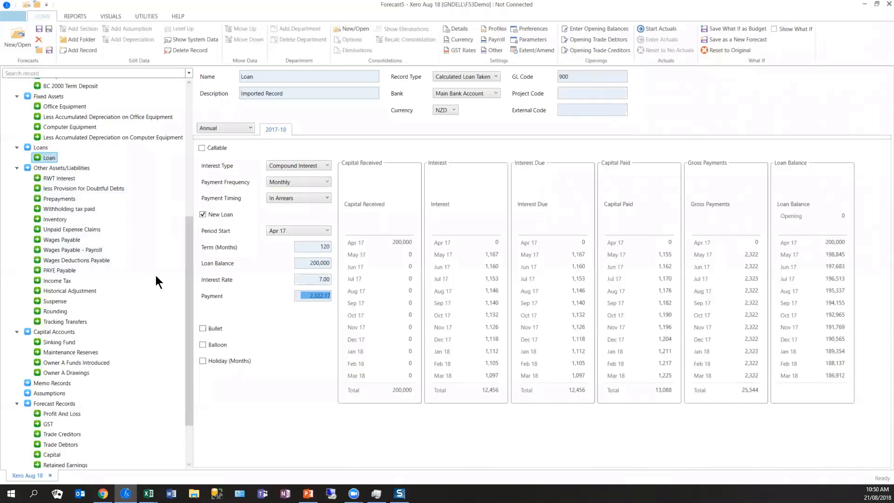
scroll(147, 292, down, 2)
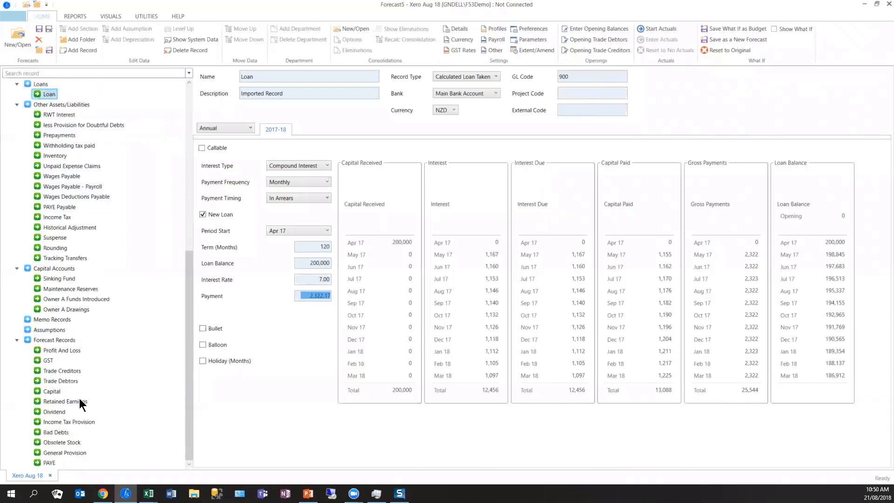
click(53, 320)
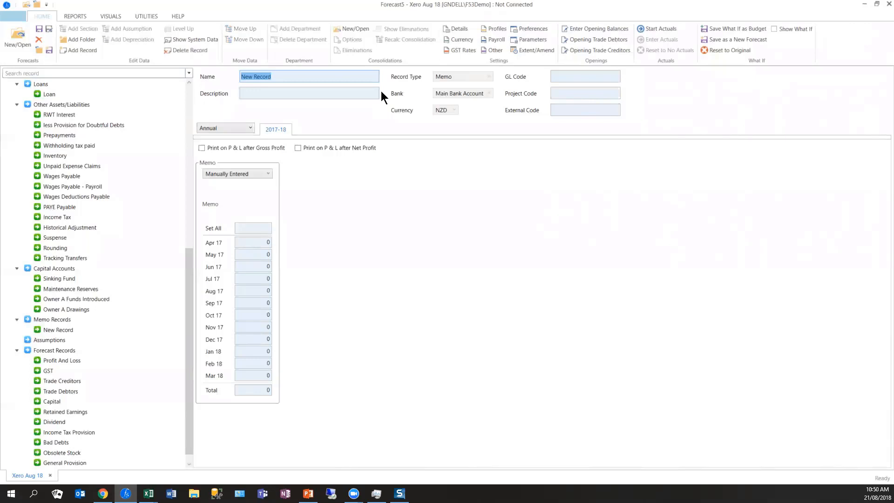
text(No of Rooms)
click(261, 228)
text(50)
key(Tab)
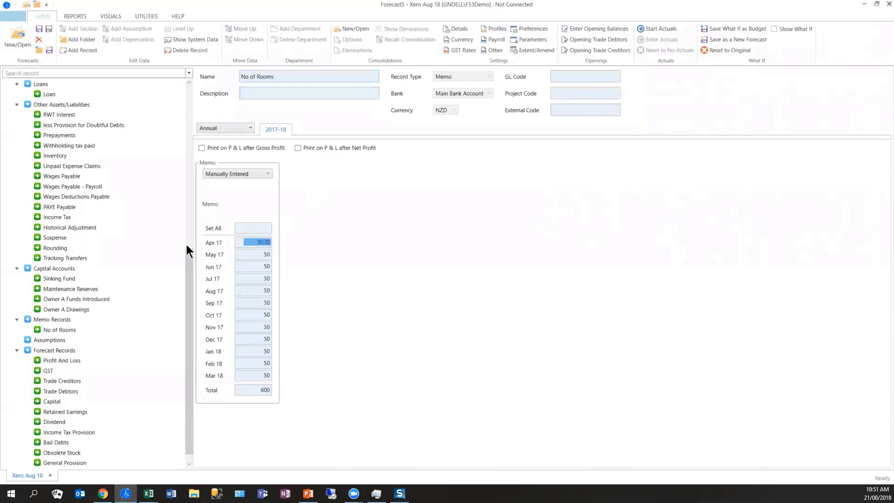
- Add a memo record named days per month that takes its values from Days Per Period
click(68, 330)
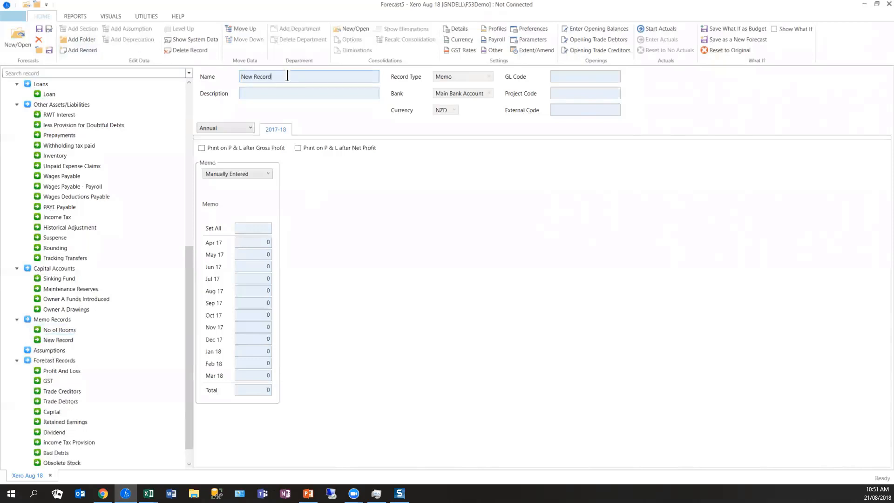
drag(288, 76, 167, 75)
text(days per month)
click(266, 173)
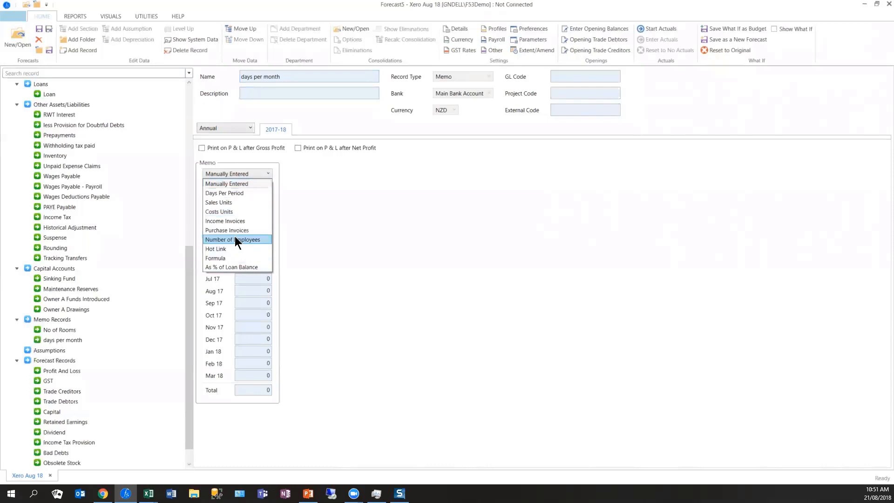
click(240, 185)
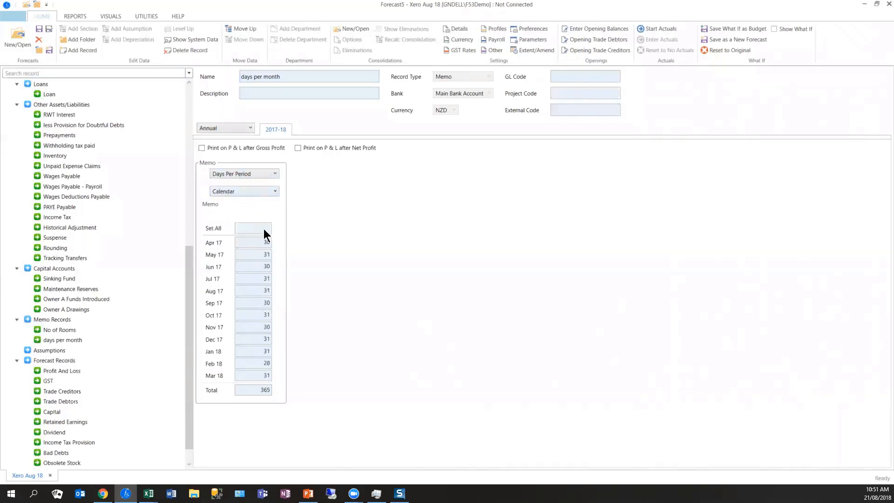
- Add a memo record named ADr with a value of 175 in every month
click(71, 340)
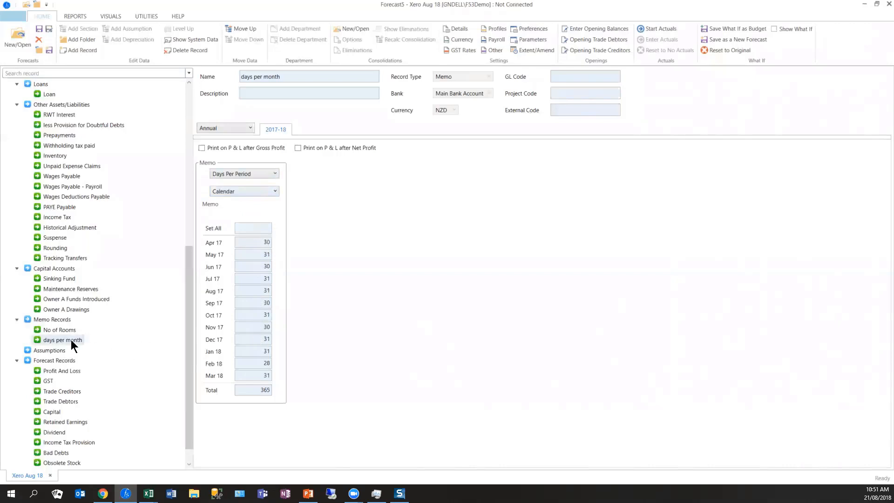
click(85, 51)
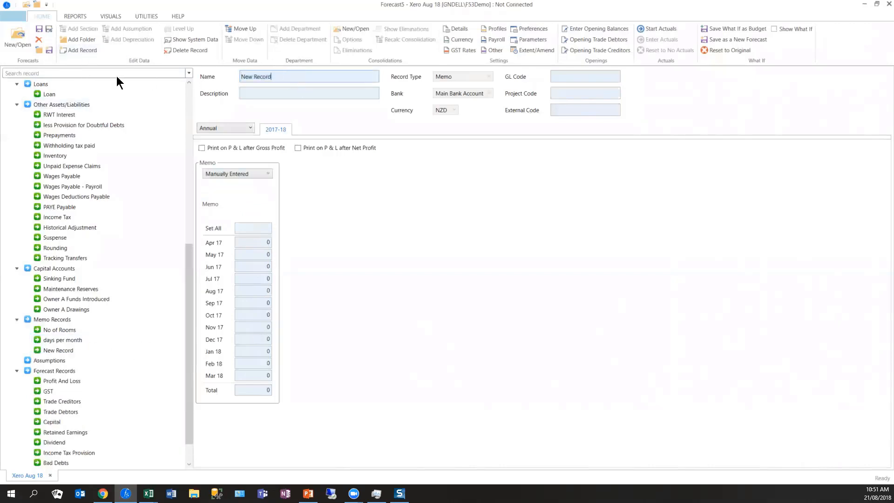
text(ADr)
key(Tab)
click(248, 226)
text(175)
key(Tab)
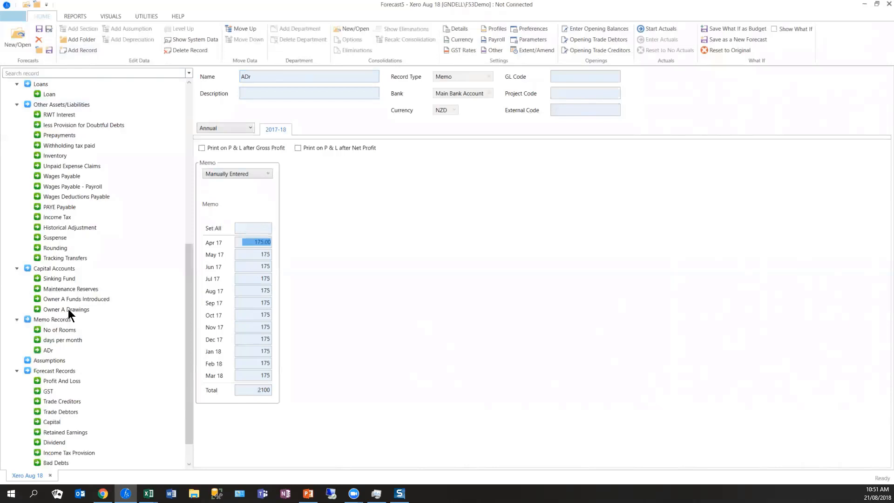
- Add a memo record named TOtal Revenue accomodation and set its calculation method to Formula
click(47, 351)
click(82, 50)
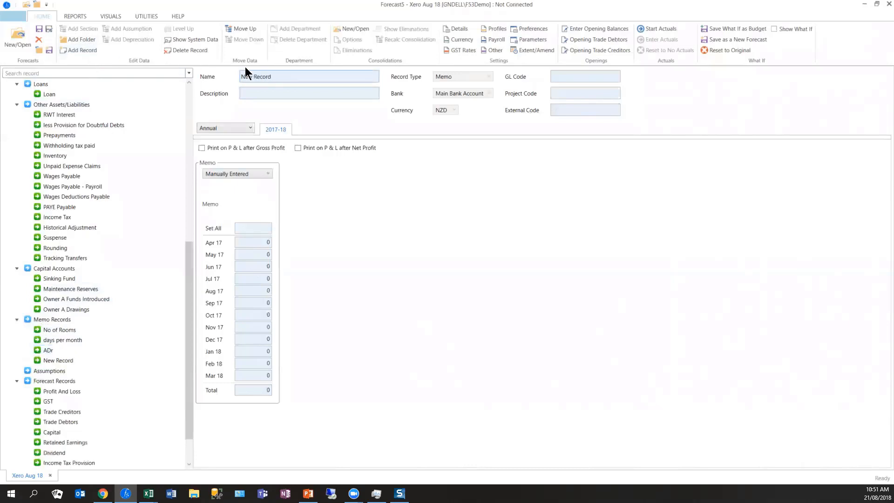
drag(298, 79, 141, 77)
text(TOtal Revenue accomodation)
click(229, 173)
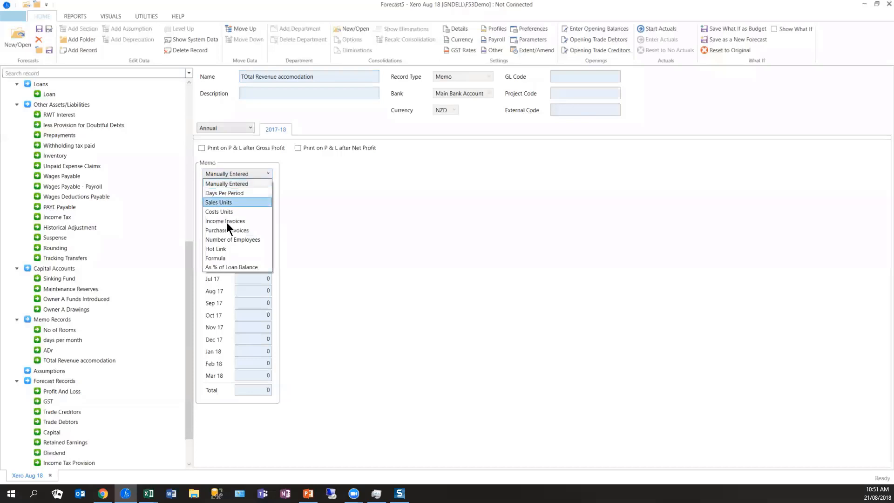
click(226, 257)
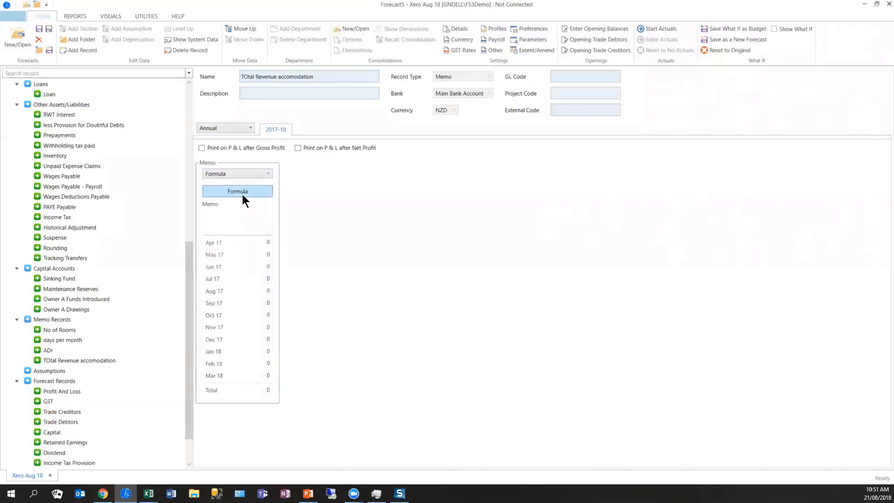
- Define the TOtal Revenue accomodation formula as No of Rooms x days per month x ADr
click(257, 195)
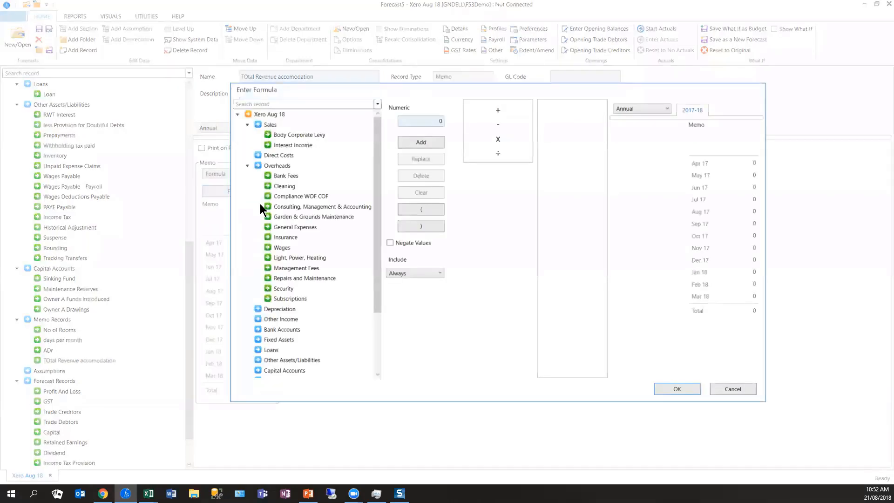
drag(376, 156, 387, 313)
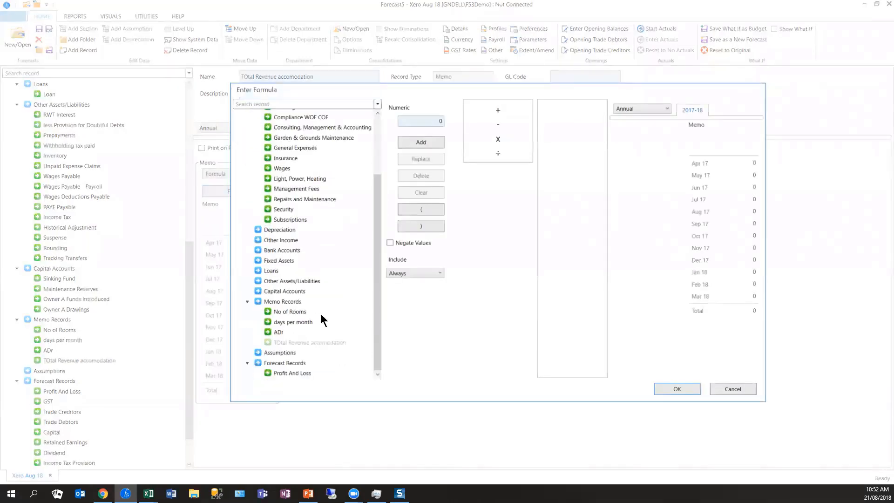
double_click(292, 312)
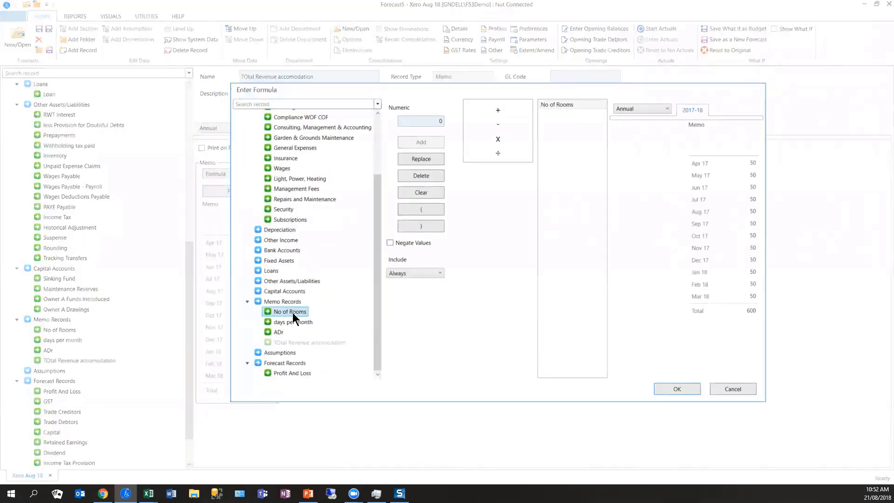
click(493, 141)
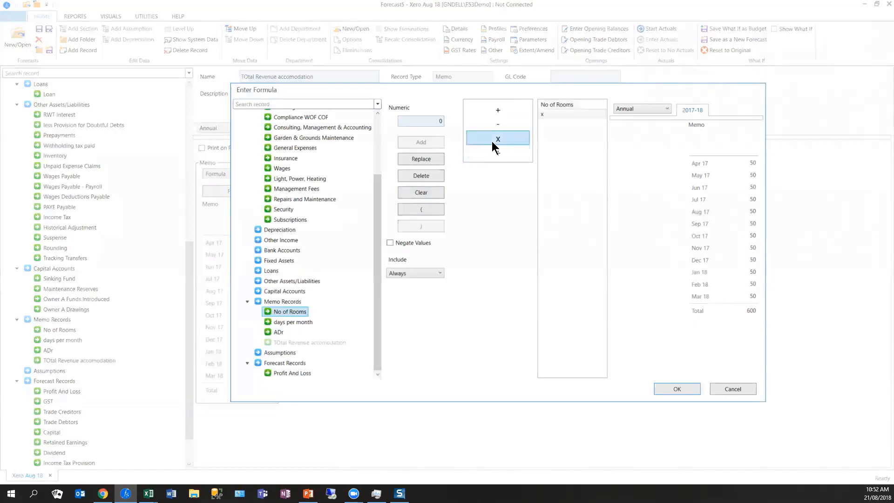
click(297, 322)
double_click(295, 321)
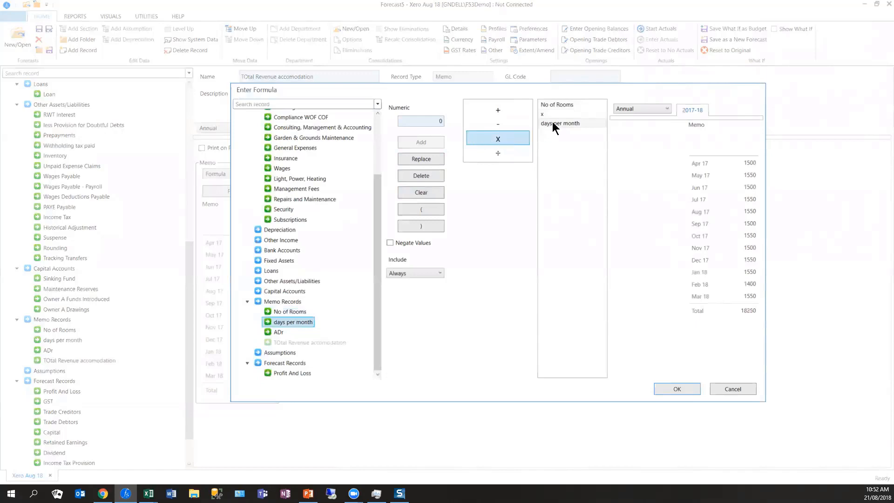
click(527, 134)
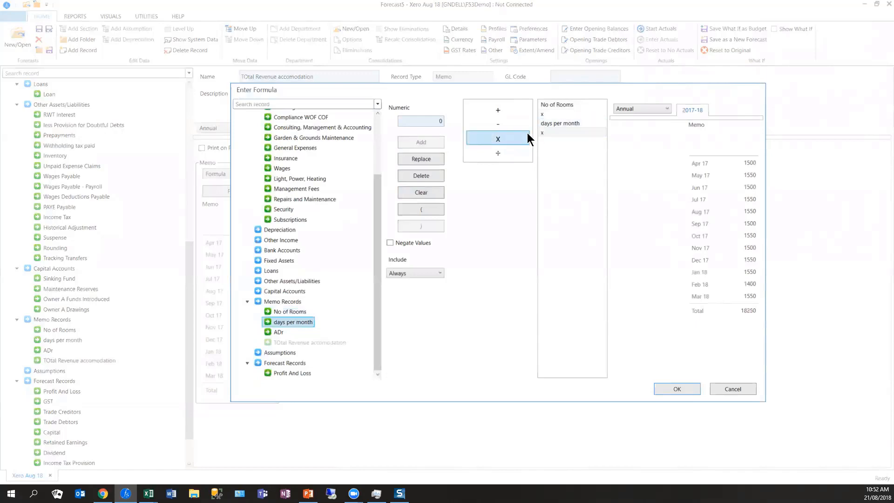
double_click(278, 333)
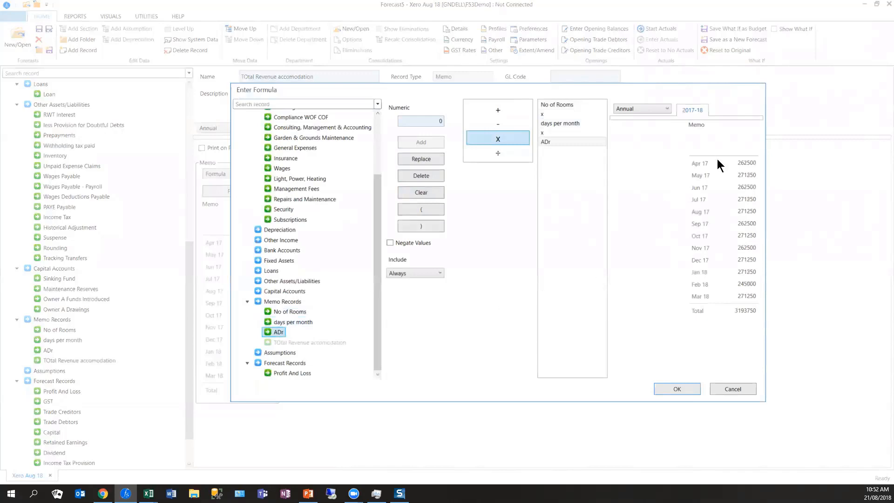
click(690, 386)
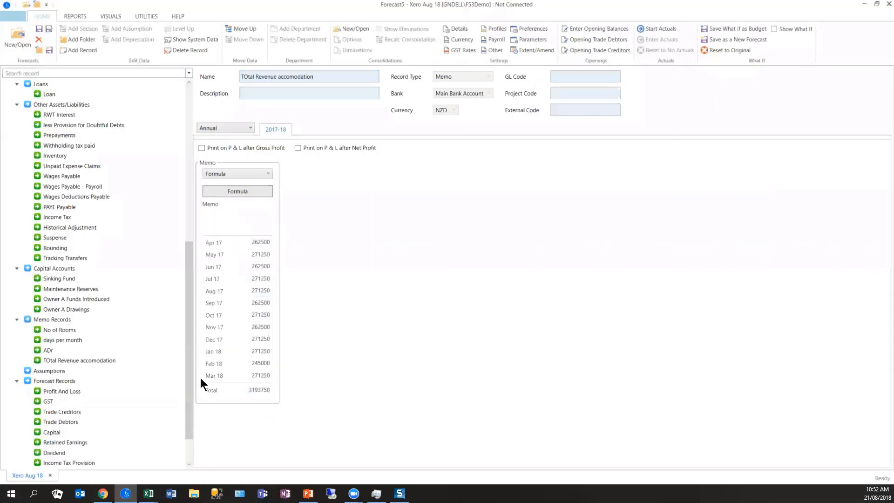
- Add an income record named Accomodation to the Sales section
click(59, 330)
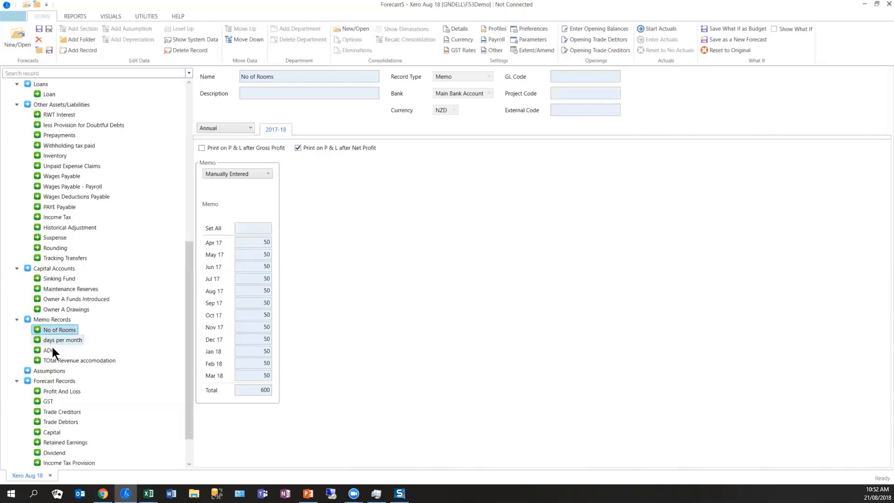
drag(188, 335, 186, 138)
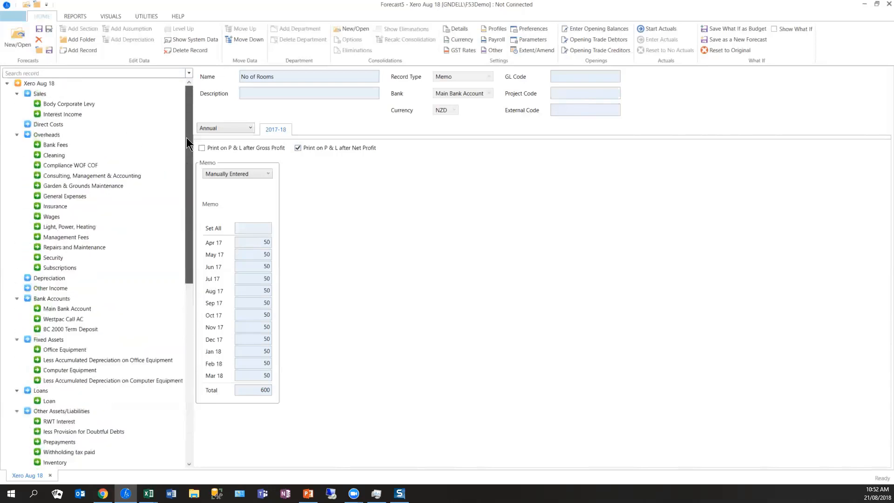
click(67, 115)
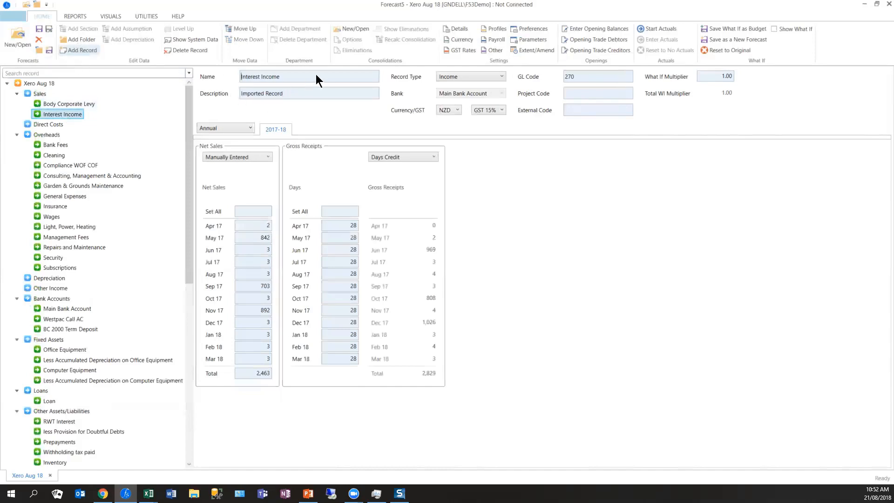
text(A)
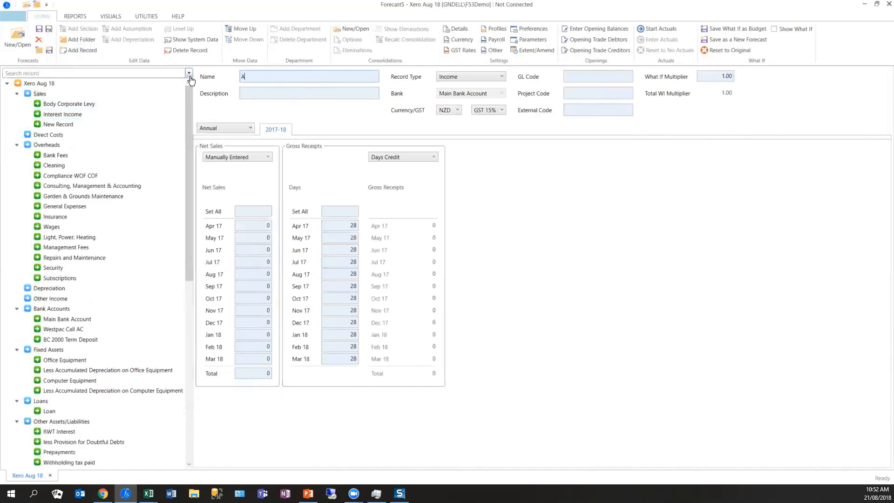
text(ccomodation)
key(Return)
click(489, 283)
- Calculate Accomodation net sales As % of Memos, using 100% of TOtal Revenue accomodation in every month
click(256, 157)
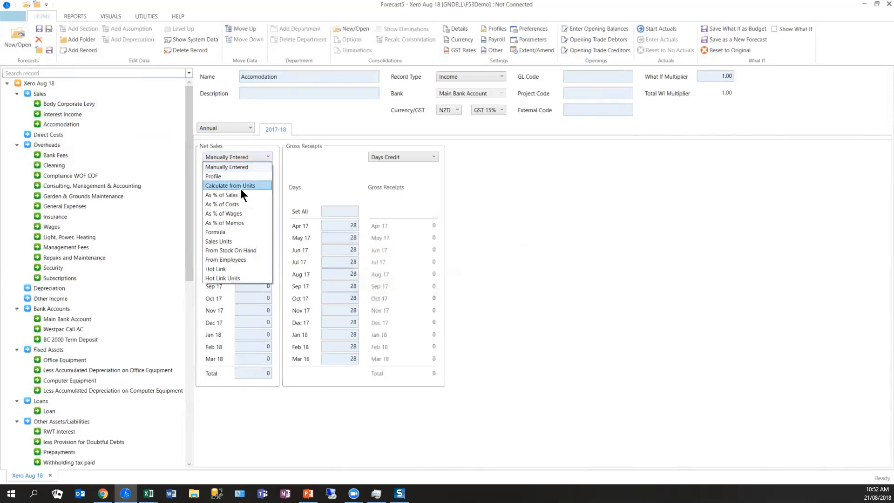
click(229, 223)
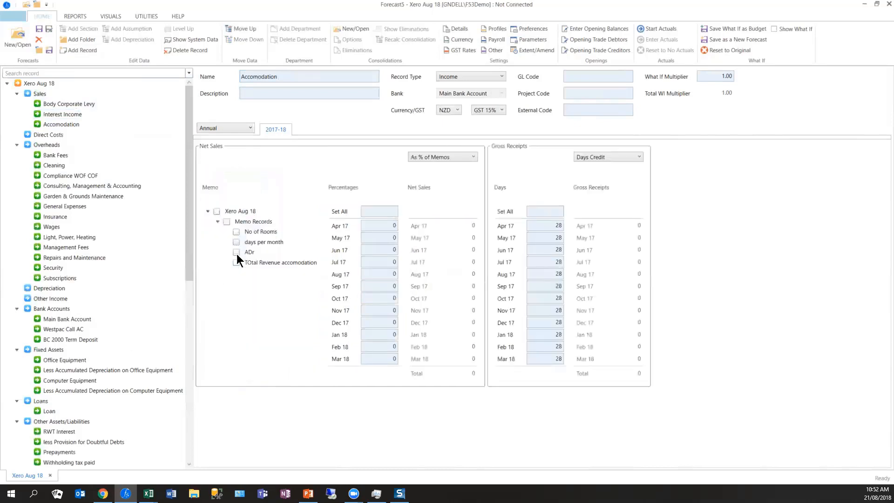
click(382, 212)
text(100)
key(Tab)
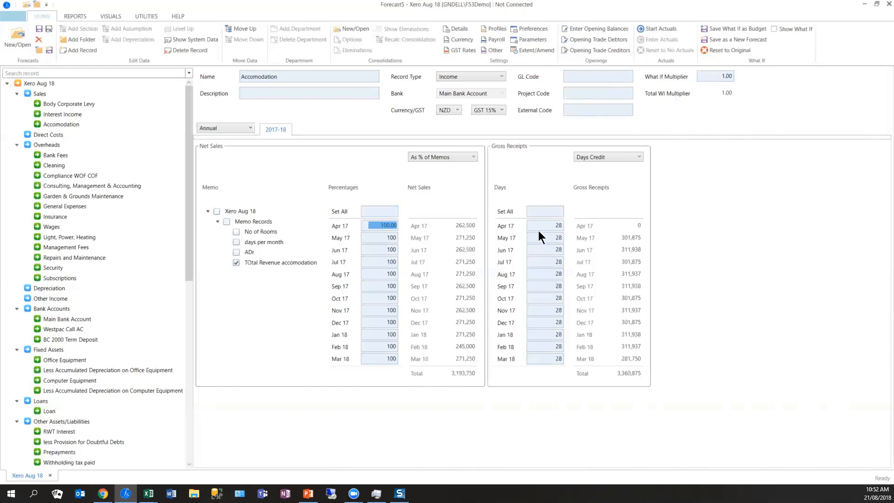
- Set the Accomodation gross receipts to 0 days credit in every month
click(558, 214)
text(0)
key(Tab)
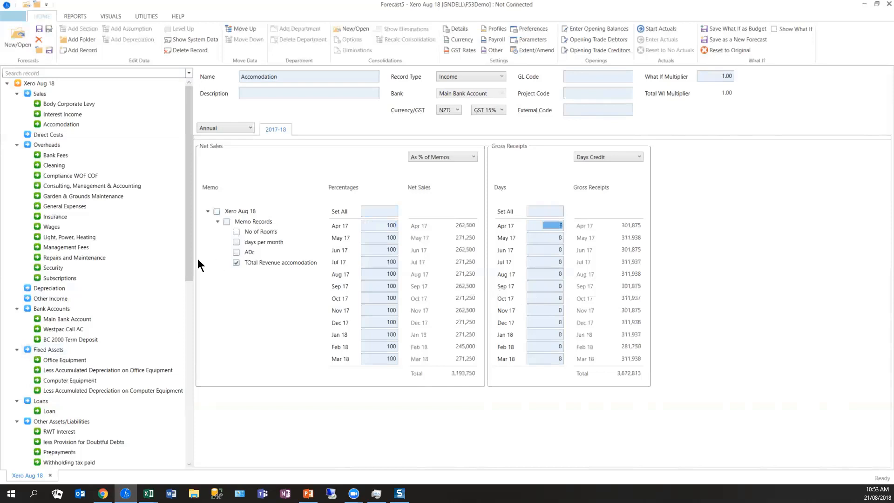
- Add an assumption record named Sales with the description "Sales are based on the last years historical"
drag(190, 267, 173, 467)
click(53, 331)
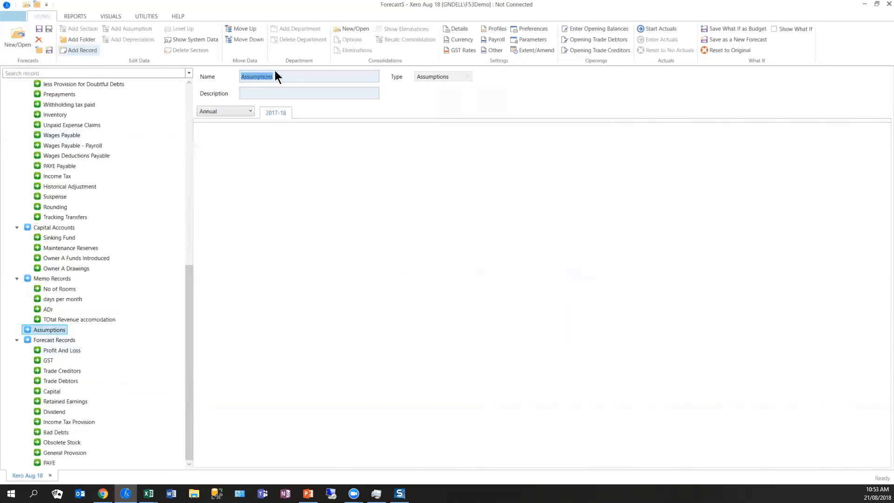
text(Sales)
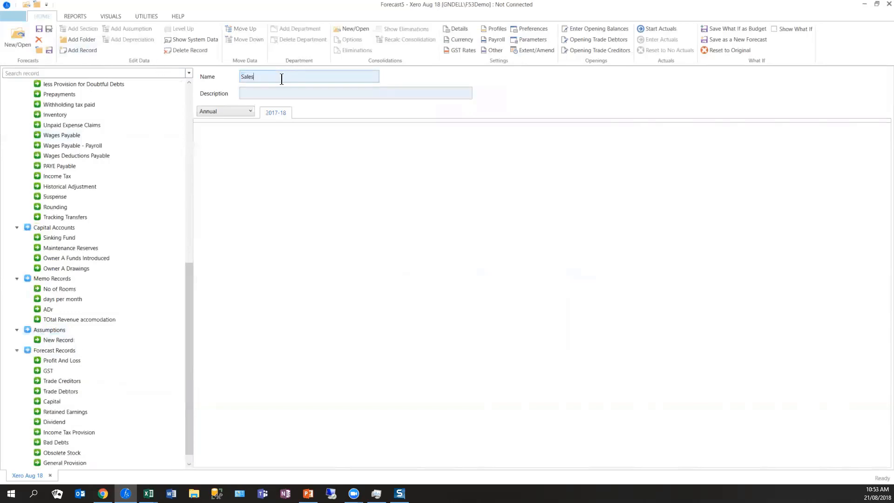
text(Sales are based on the last years )
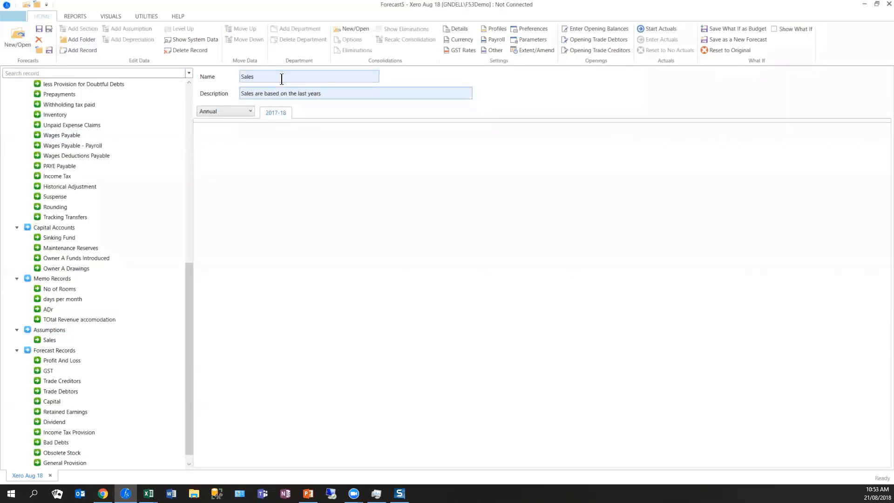
text(historical)
key(Tab)
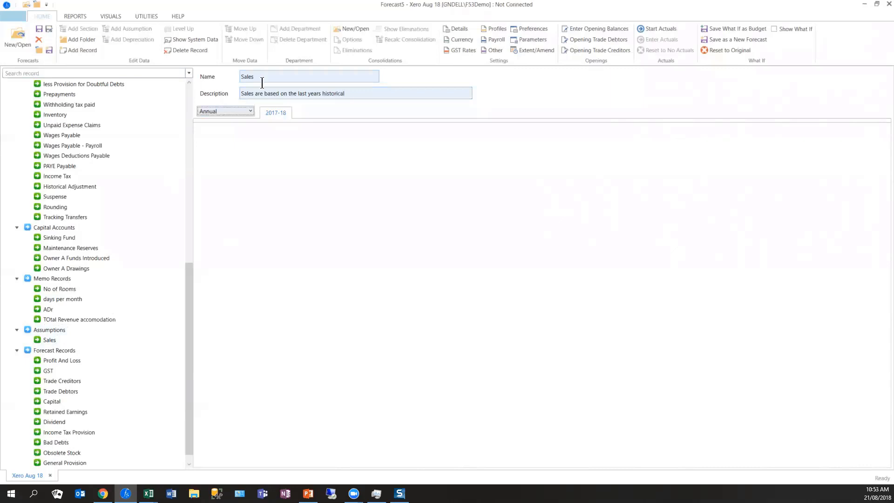
- Add an assumption record named Receipts with the description "most receipts 28 days except accomdation is same day"
click(268, 81)
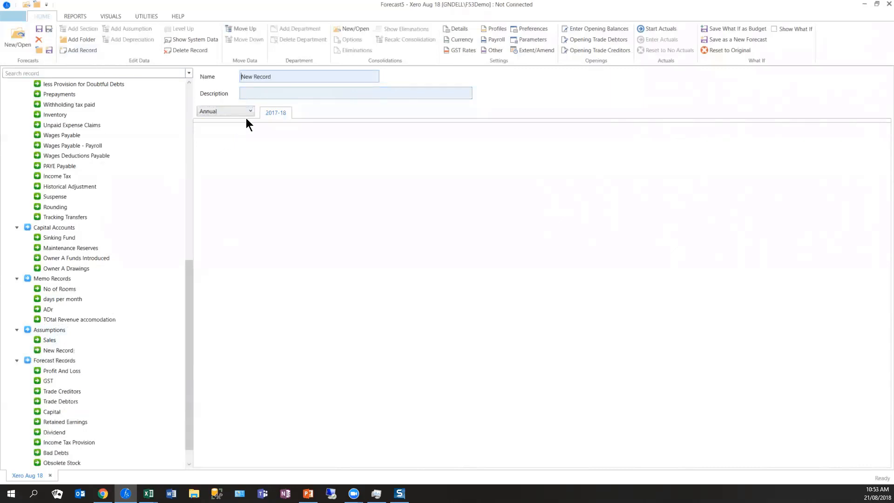
drag(281, 79, 204, 80)
text(Receipts)
key(Tab)
text(most receipts 28 da)
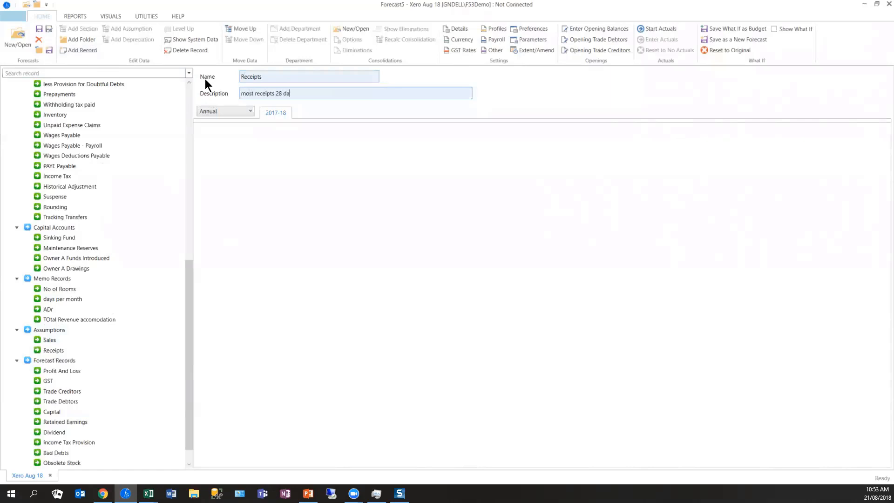
text(ys except accomdation is same day)
key(Tab)
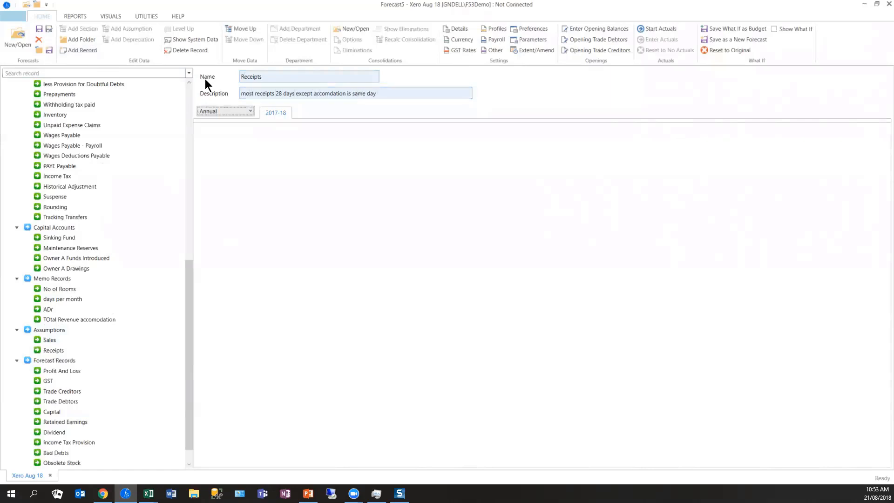
- Lengthen the Receipts assumption's description by repeating its text until it holds five copies
click(88, 321)
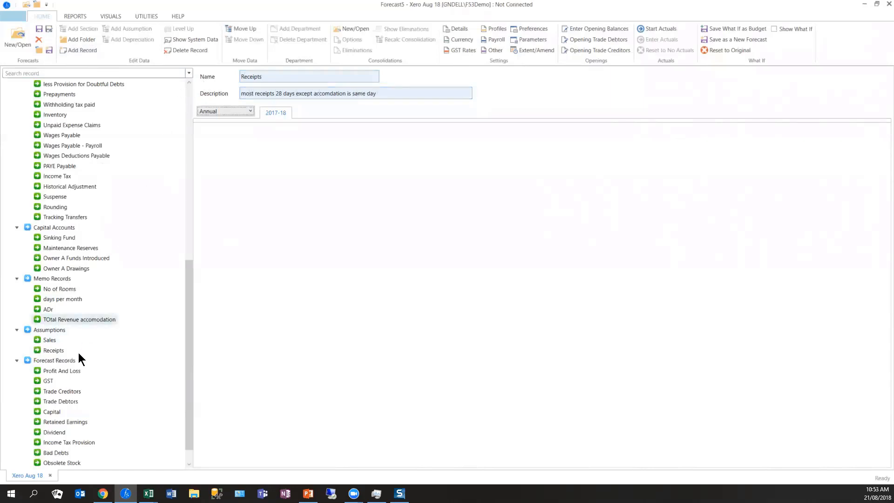
click(42, 351)
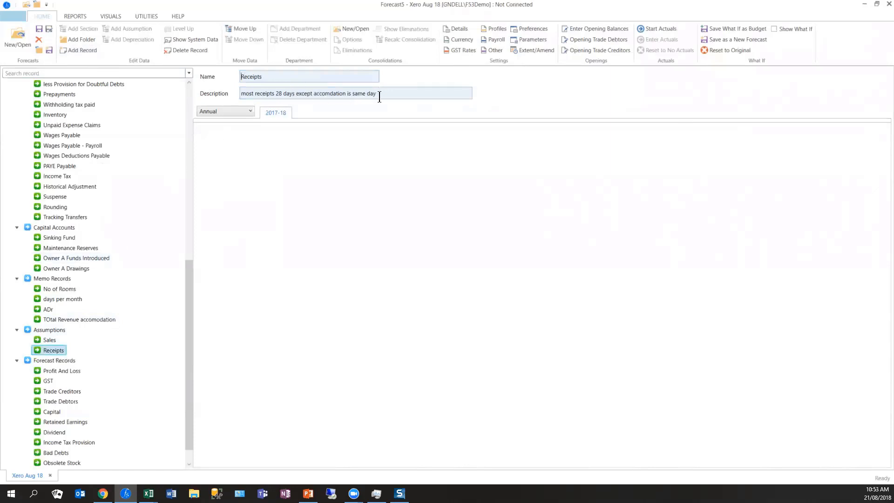
key(Tab)
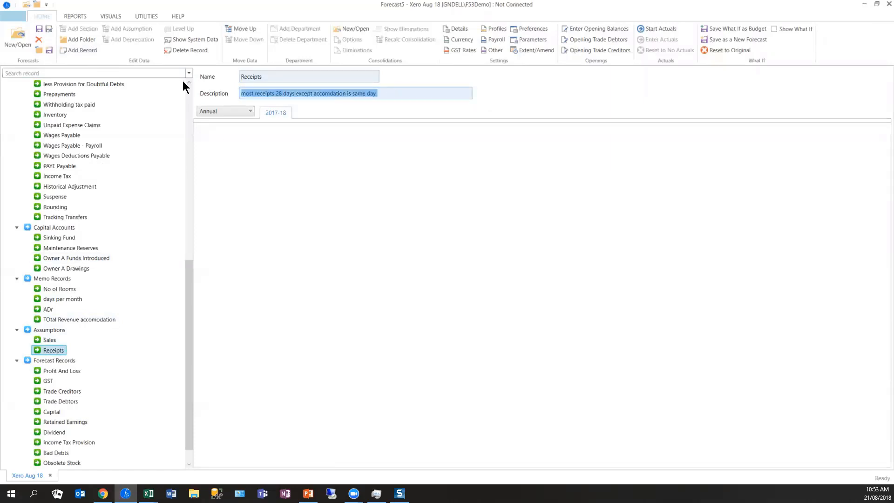
click(397, 92)
key(ctrl+v)
key(ctrl+v)
key(ctrl+v)
key(ctrl+v)
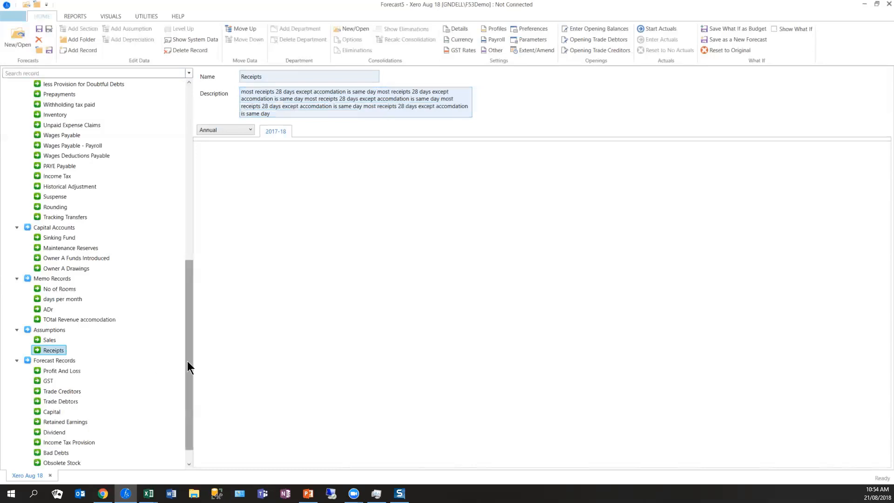
- Set the Income Tax Provision's provisional tax to 28% of profit in every month
scroll(187, 365, down, 1)
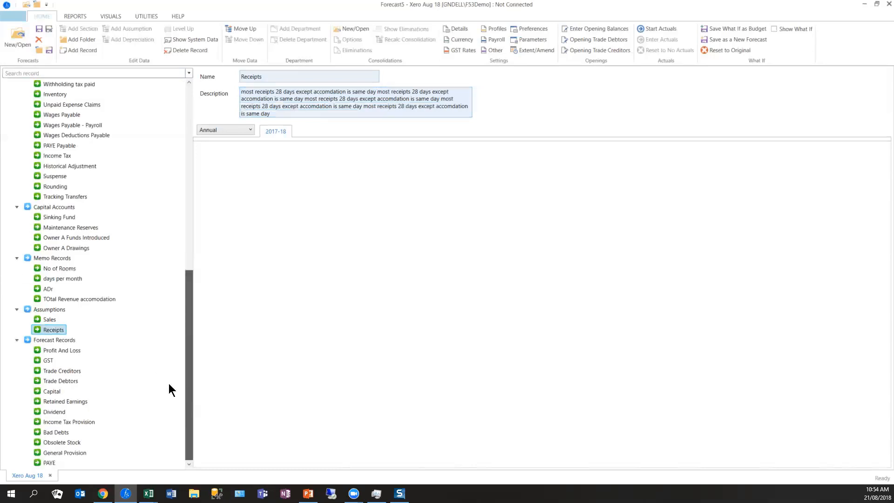
click(55, 423)
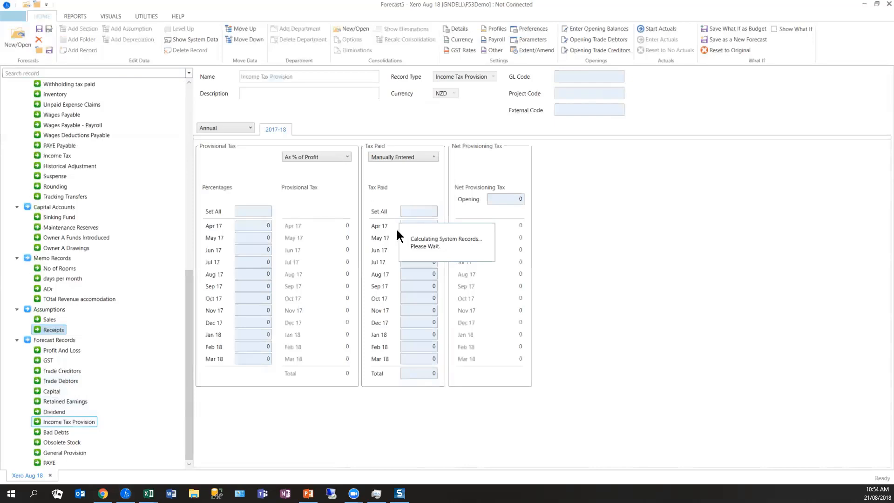
click(338, 155)
click(339, 155)
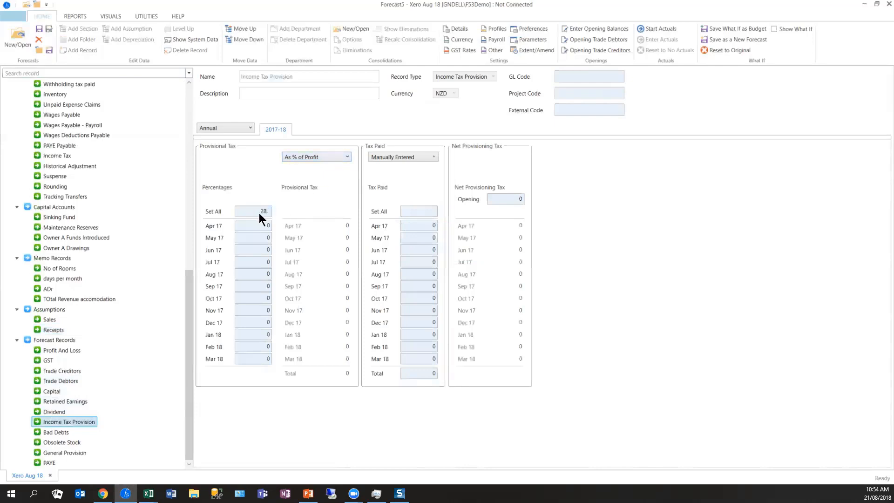
key(Tab)
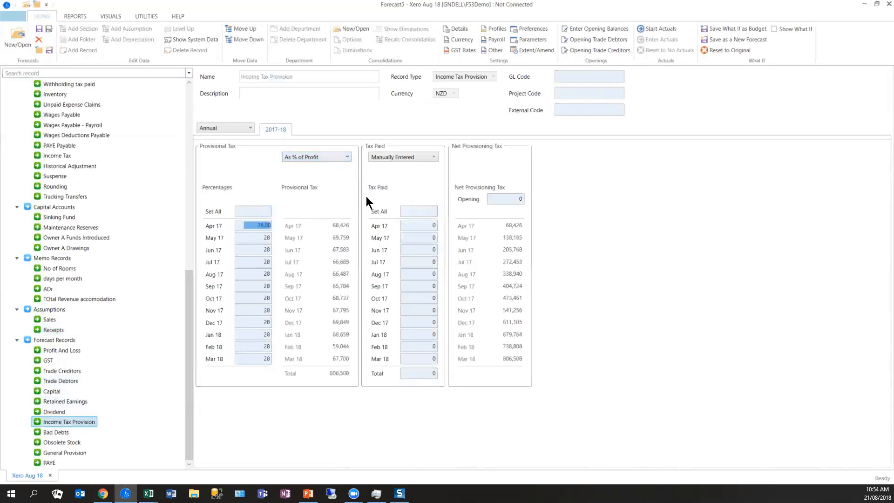
- Enter provisional tax paid of 270,000 in Jul 17, 271,000 in Nov 17 and 265,000 in Mar 18
click(425, 259)
key(Tab)
key(Tab)
key(Tab)
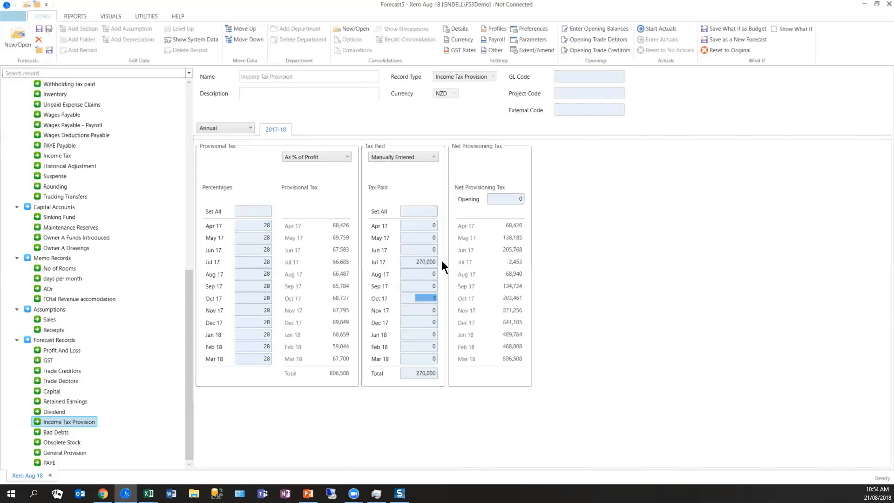
key(Tab)
text(271000)
key(Tab)
key(Tab)
key(Tab)
key(Tab)
text(26)
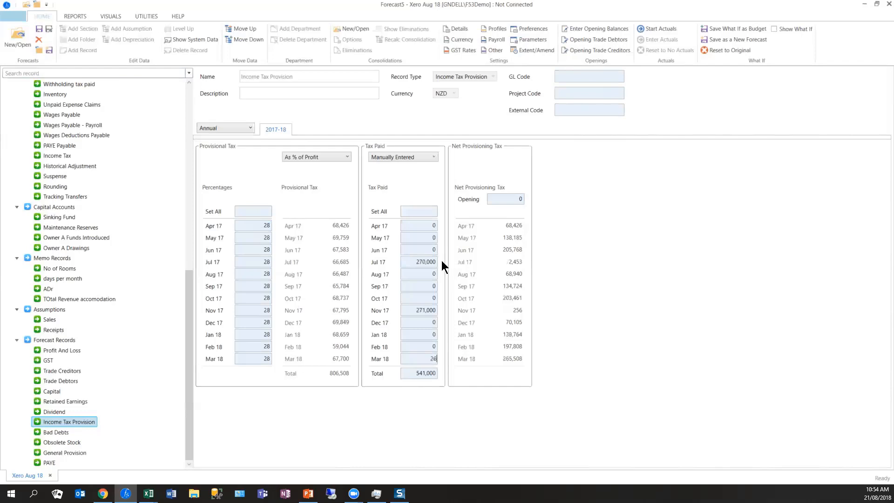
text(5,000)
key(Tab)
- Set the Dividend record's new dividend accrual to 40% of profit after tax in every month
click(58, 412)
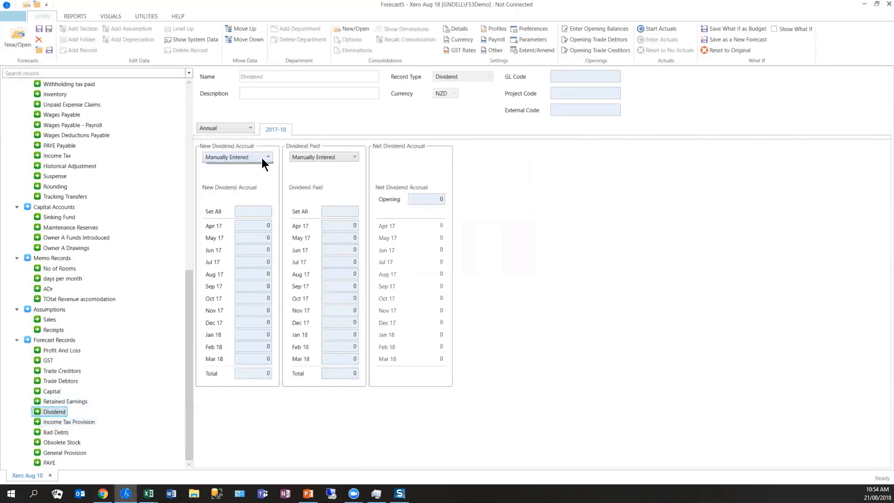
click(261, 158)
click(270, 216)
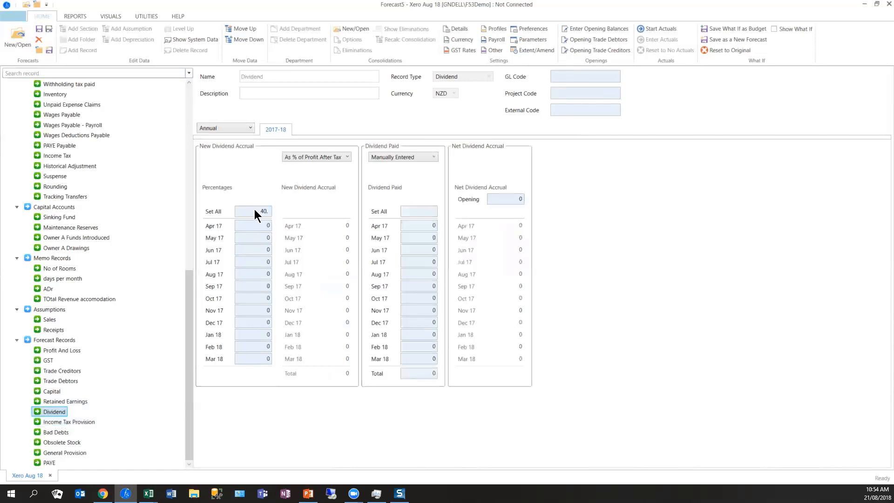
key(Tab)
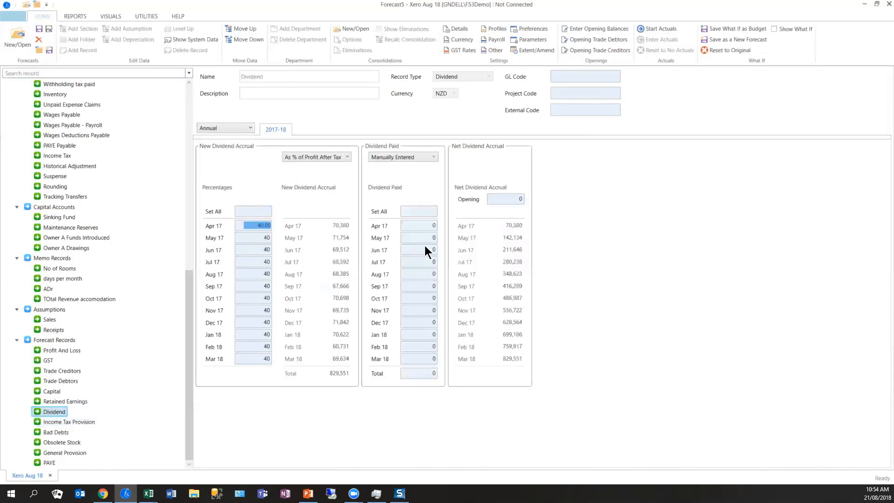
- Enter dividends paid of 416,000 in Sep 17 and 410,000 in Mar 18
click(426, 263)
click(426, 288)
text(416,000)
key(Tab)
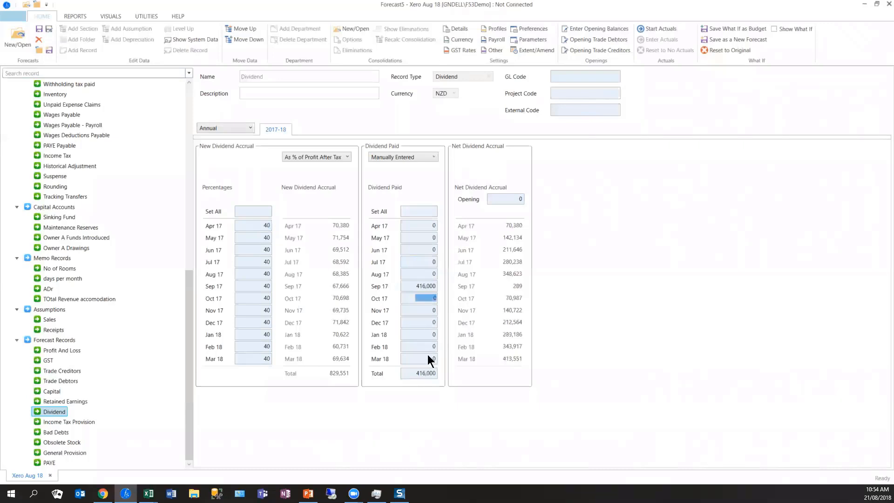
click(427, 358)
click(399, 276)
- Generate all the budget reports for the Forecast Budget
drag(191, 305, 191, 112)
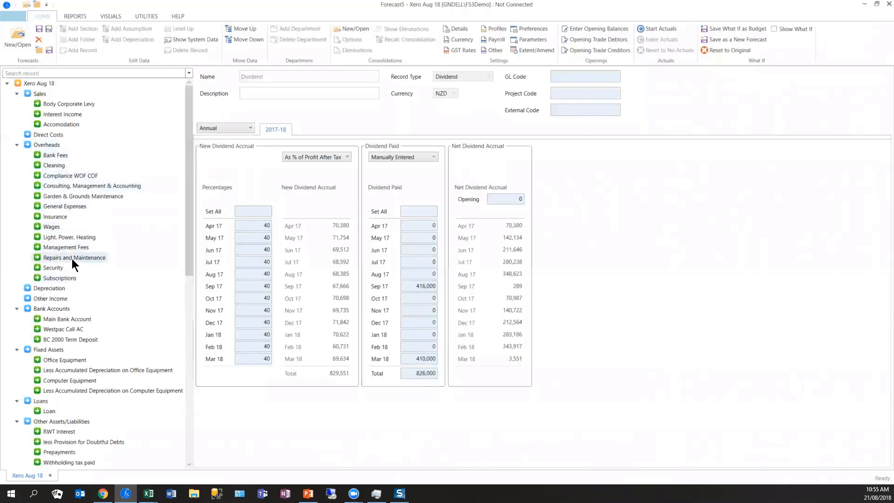
click(68, 18)
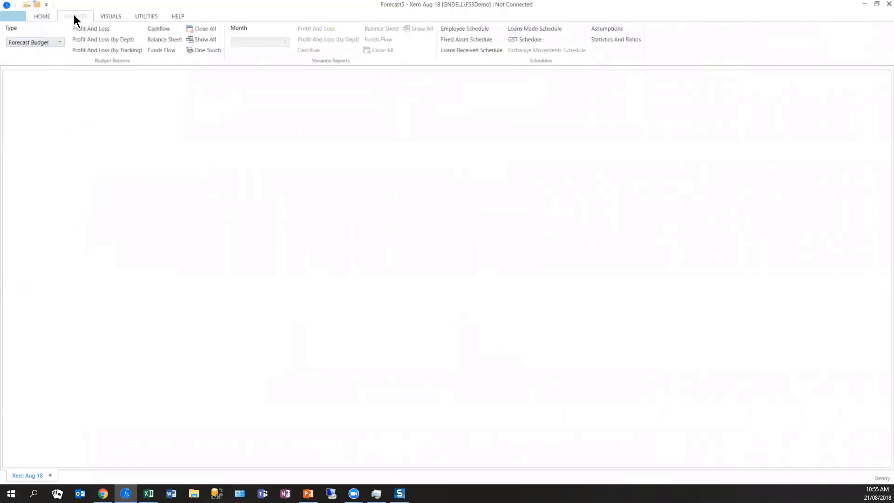
click(57, 43)
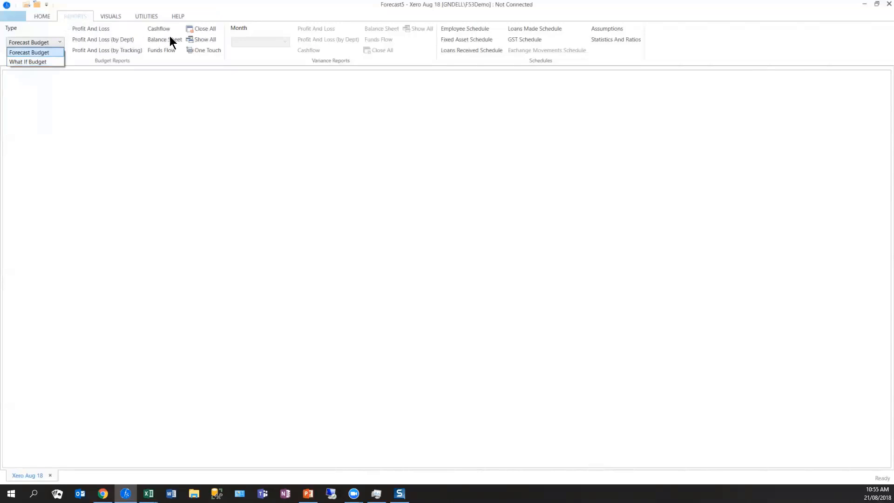
click(205, 38)
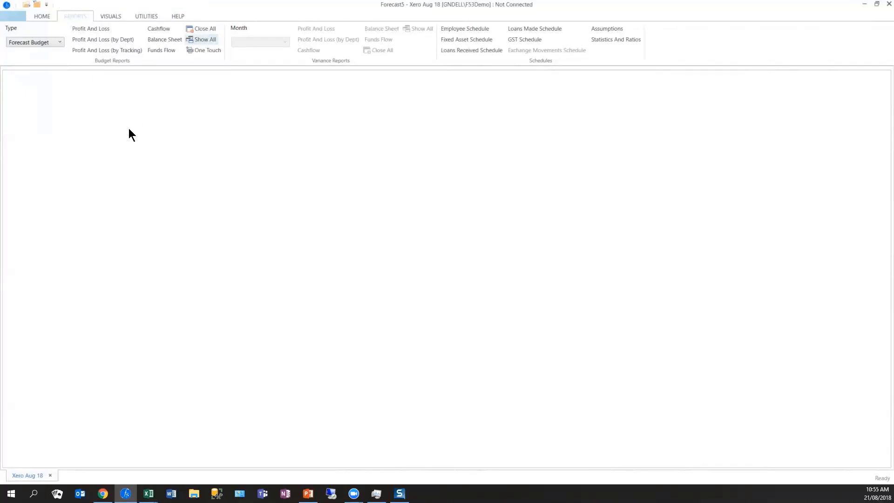
click(205, 41)
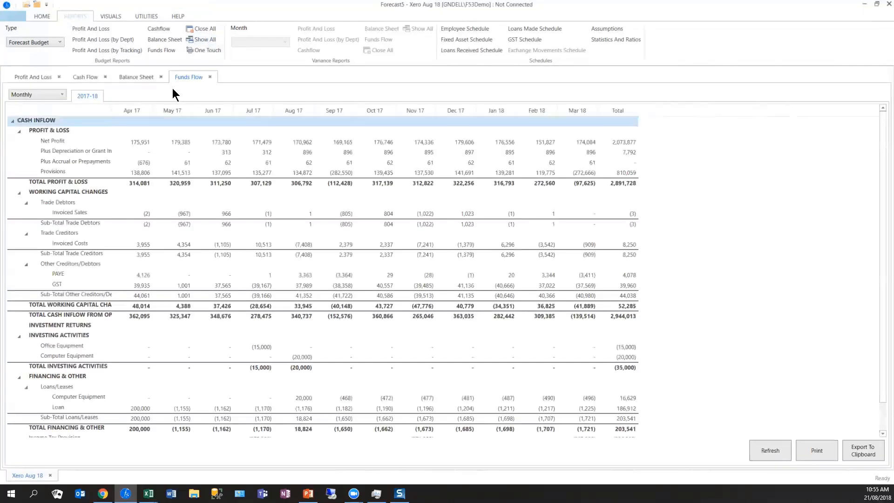
- Examine the monthly Profit And Loss report down to accumulated profit, and look at the Cash Flow report
click(22, 77)
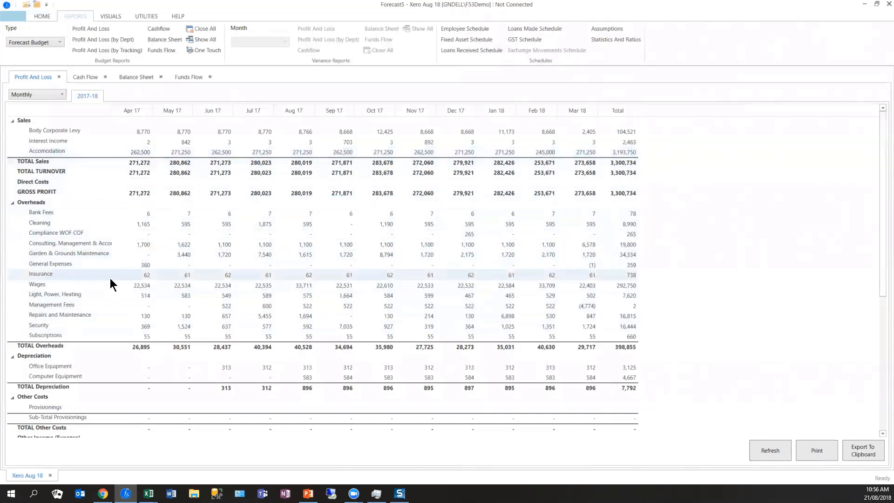
scroll(110, 278, down, 2)
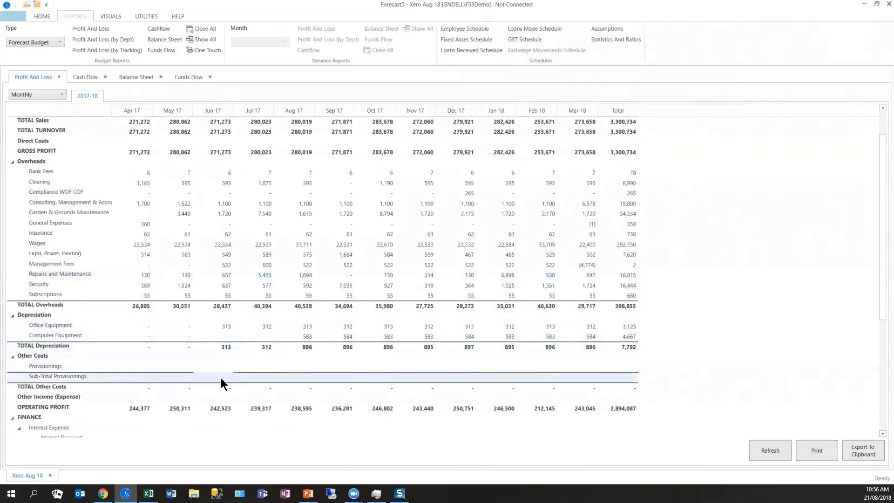
scroll(216, 380, down, 4)
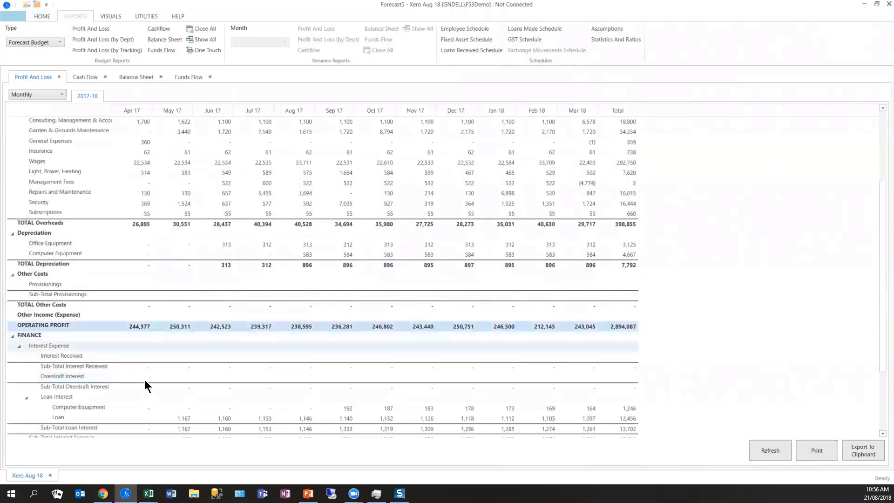
scroll(172, 418, down, 3)
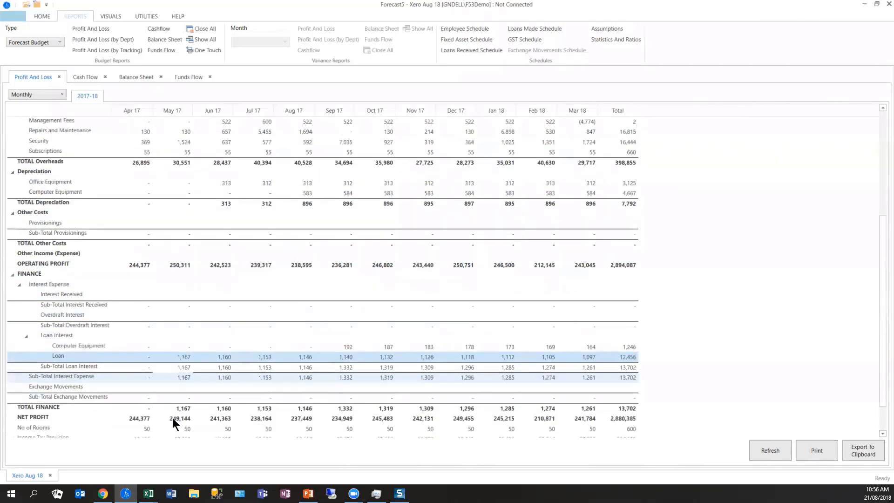
scroll(173, 419, down, 1)
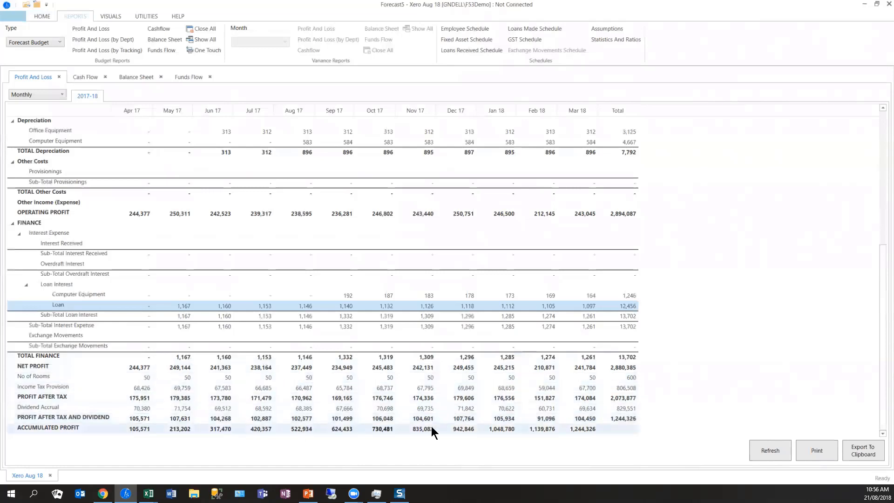
click(575, 427)
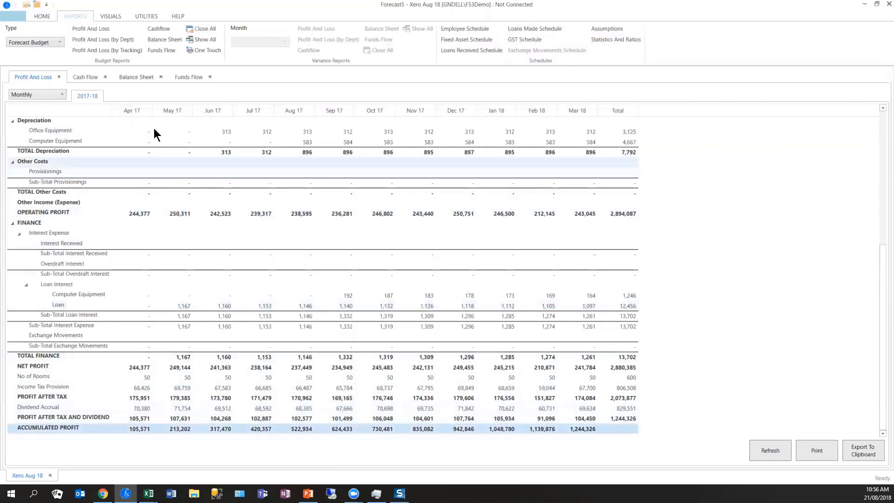
click(85, 76)
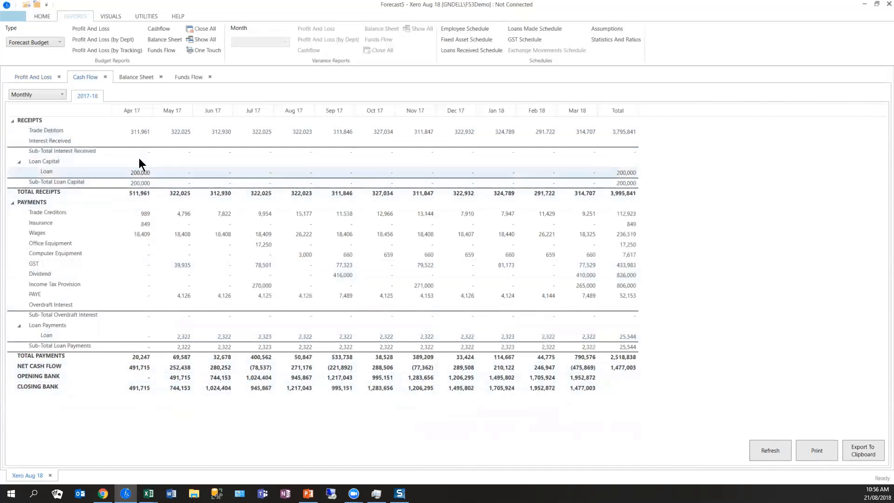
- Clear the loan balance of the Loan record so the loan drops out of the forecast
click(41, 18)
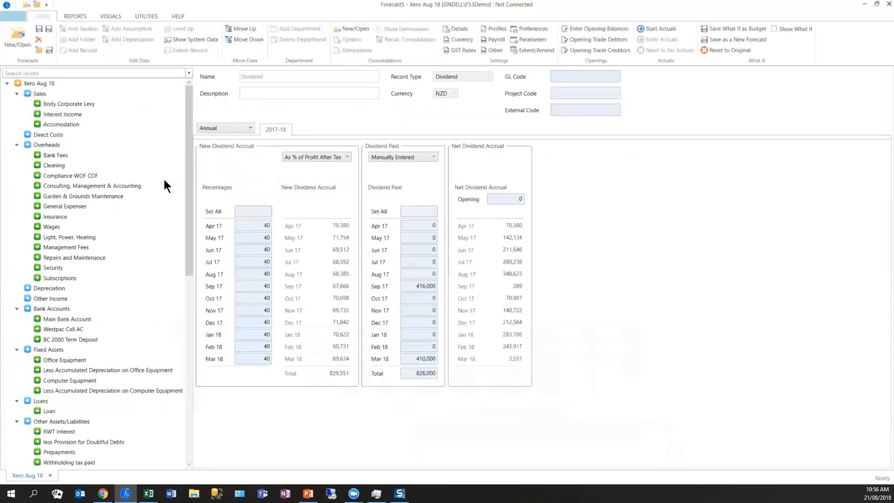
drag(187, 215, 174, 420)
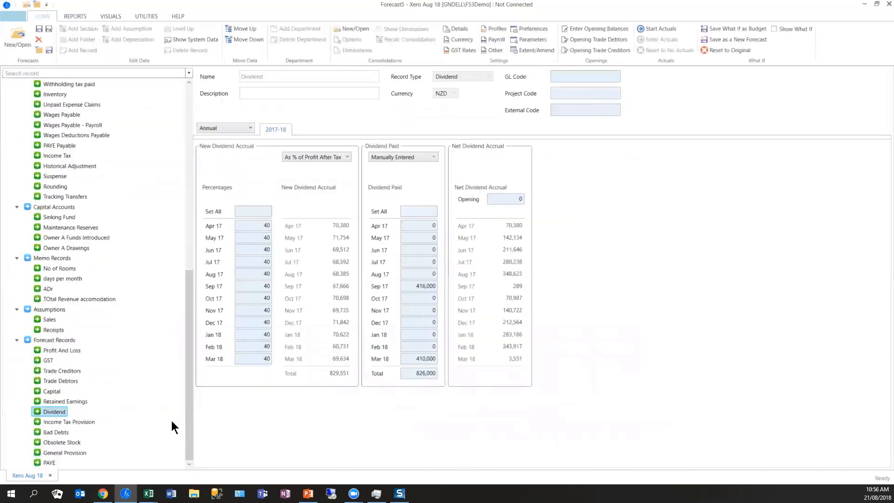
scroll(64, 261, up, 2)
scroll(64, 261, up, 2)
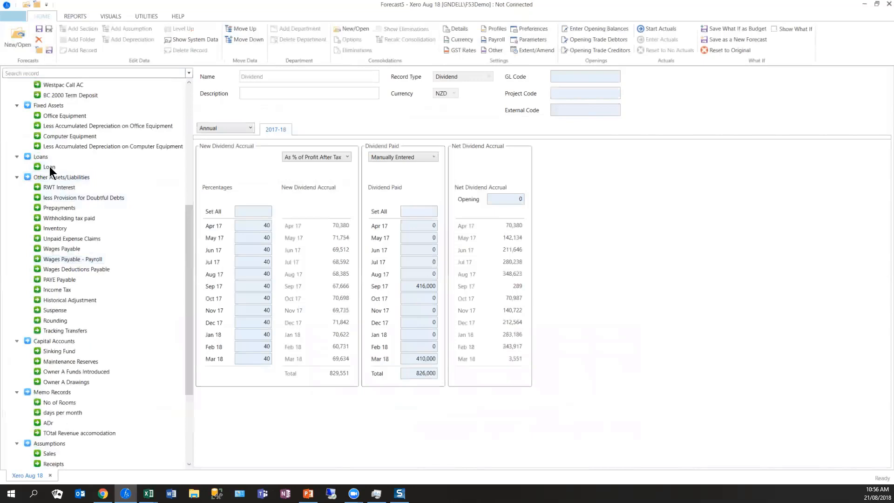
click(49, 166)
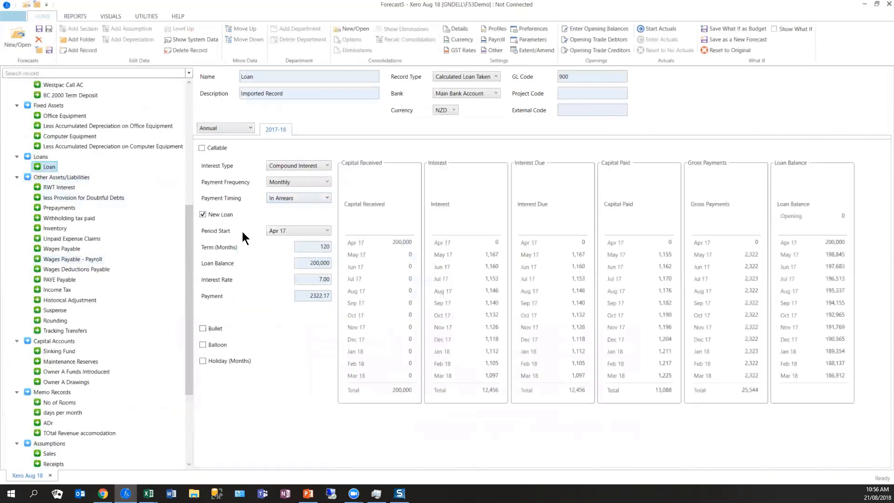
click(307, 265)
click(307, 314)
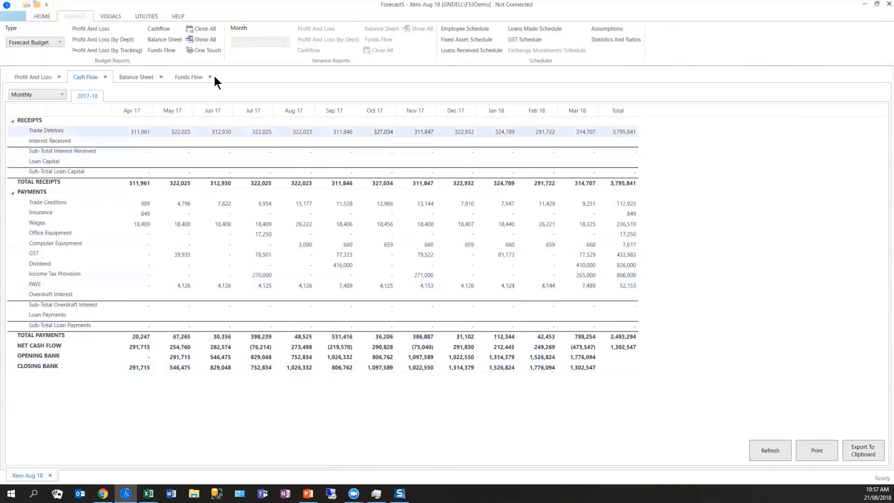
- Examine the monthly Balance Sheet from fixed assets down to total capital and reserves
click(133, 77)
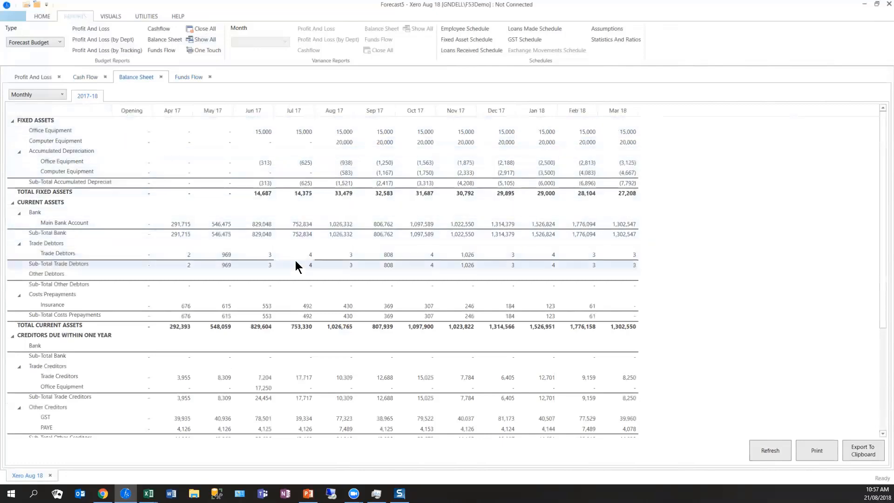
scroll(296, 262, down, 1)
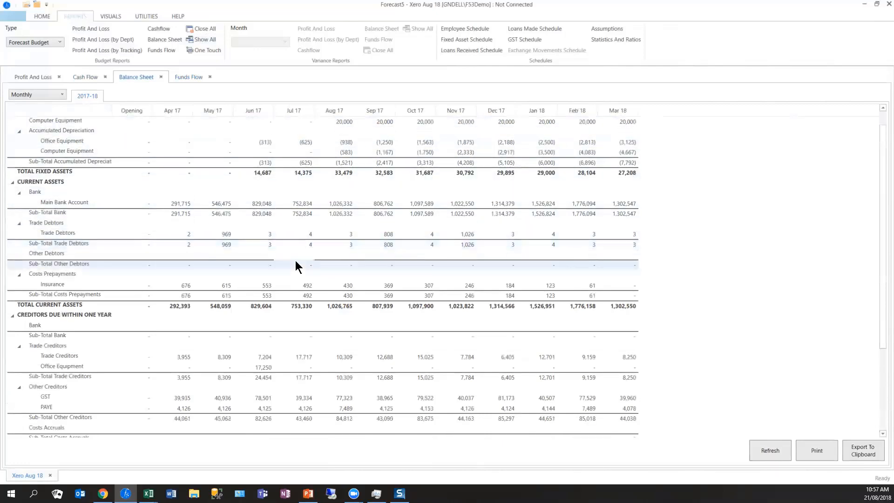
scroll(296, 266, down, 1)
scroll(297, 266, down, 5)
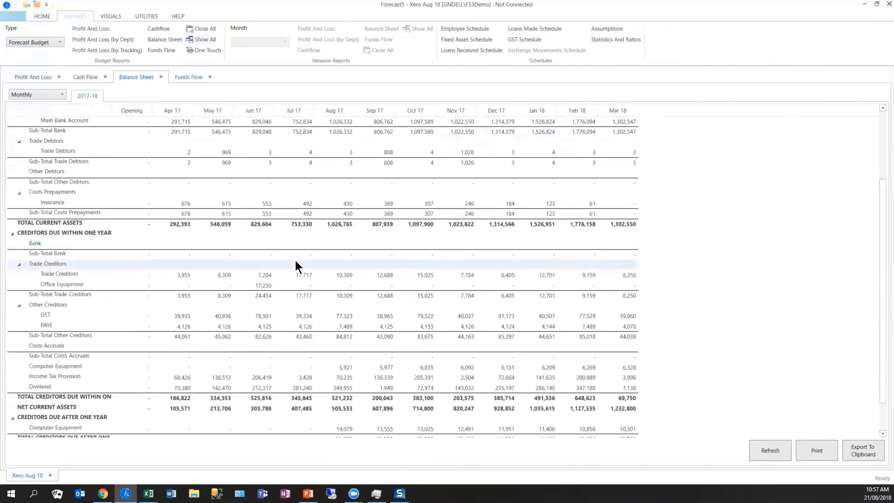
scroll(296, 266, down, 1)
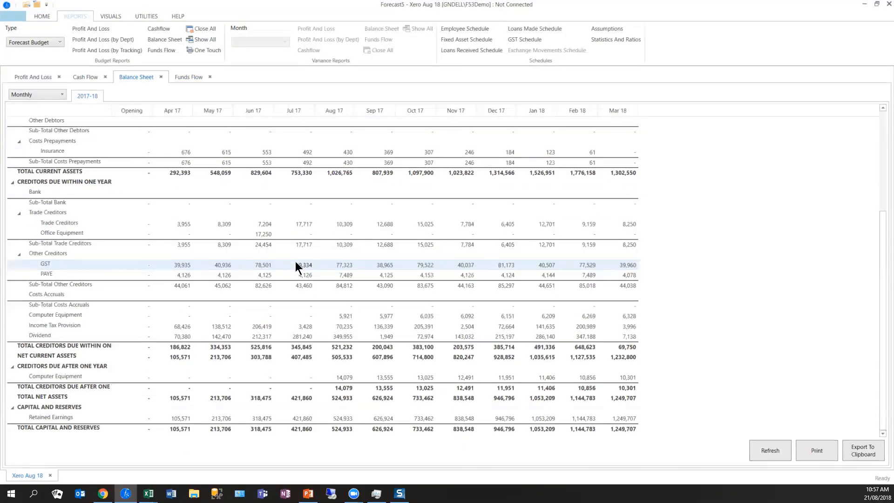
click(296, 271)
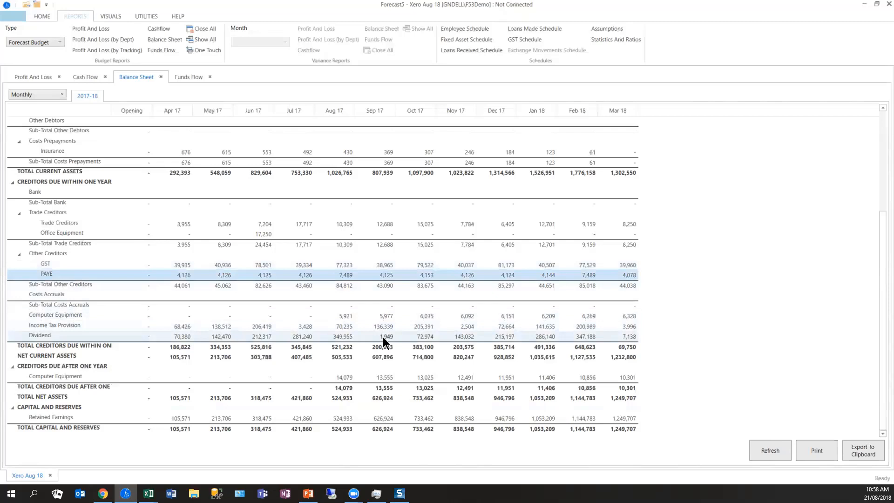
- Compare the dividend and income tax payments in the Cash Flow with their outstanding liabilities in the Balance Sheet
click(86, 79)
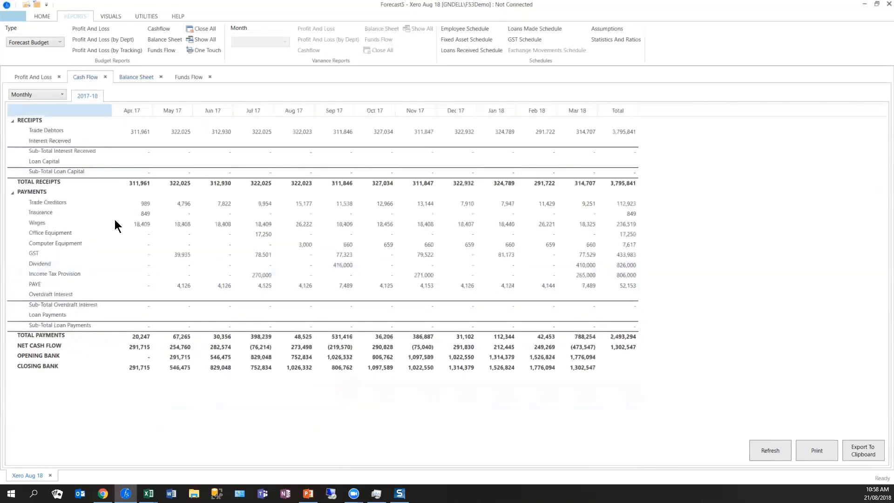
click(334, 265)
click(563, 276)
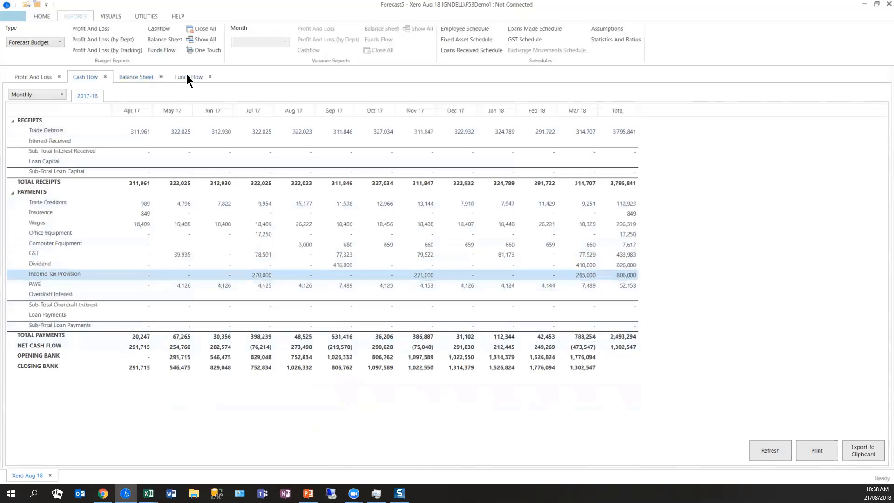
click(140, 77)
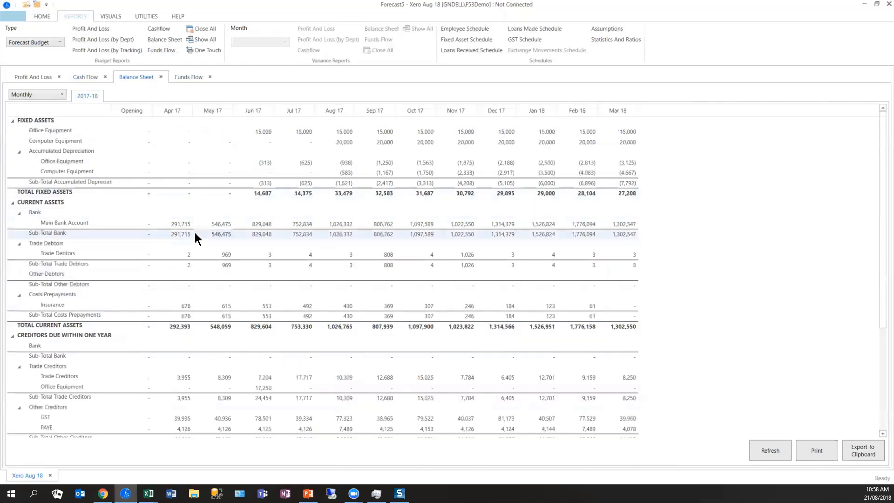
scroll(194, 233, down, 1)
scroll(195, 233, down, 4)
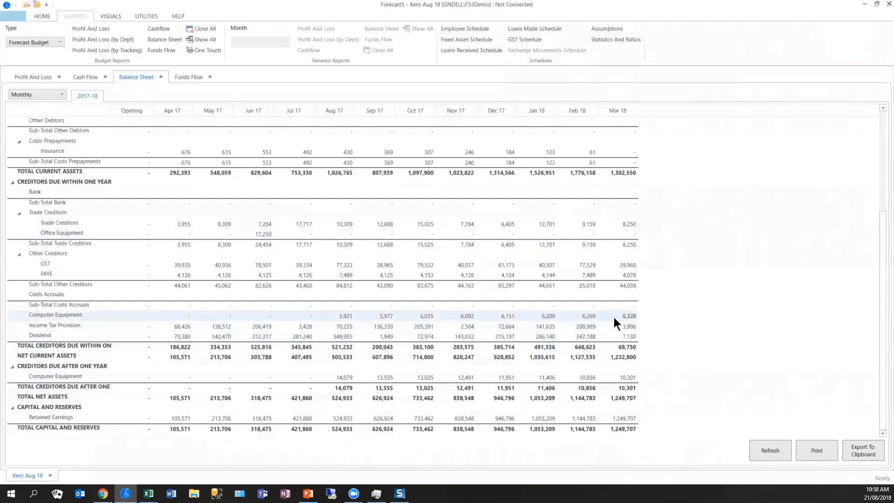
- Check the Funds Flow report from net profit to total cash inflow, and return to the Cash Flow report
click(189, 77)
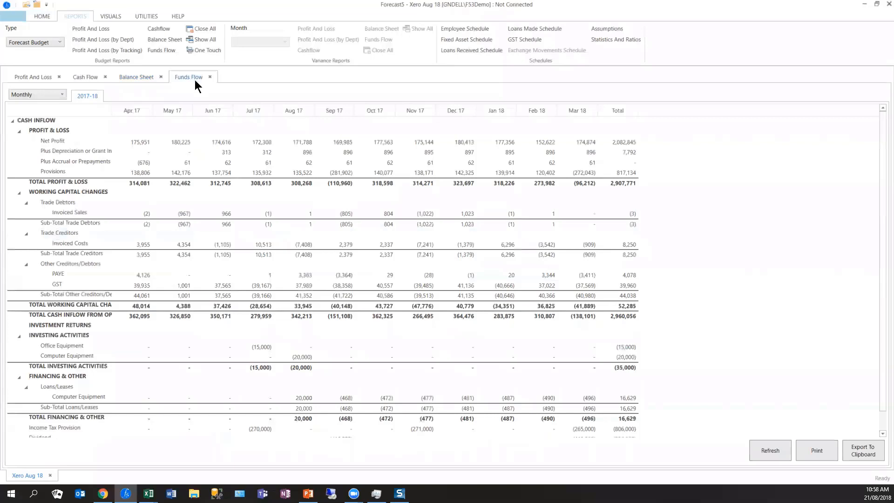
click(191, 141)
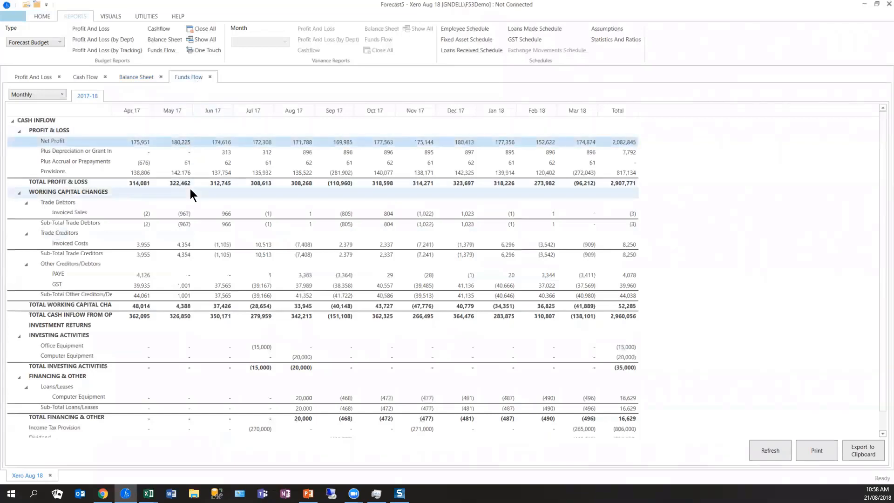
scroll(190, 188, down, 1)
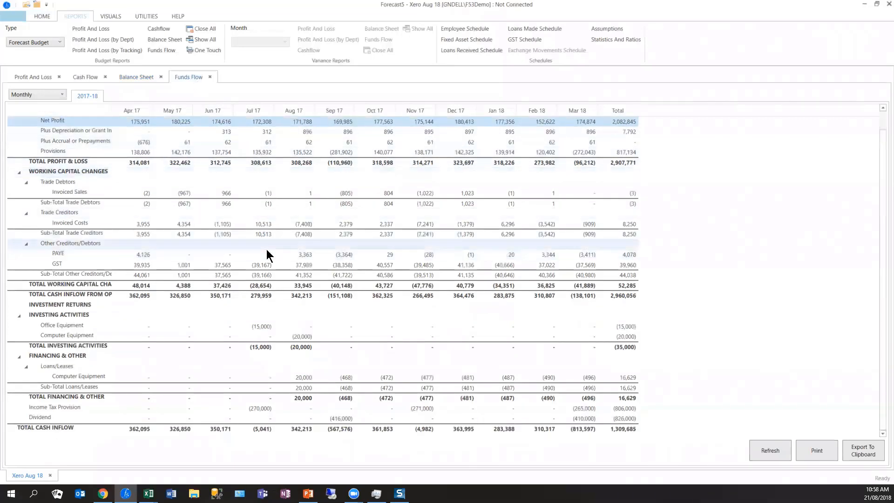
click(614, 425)
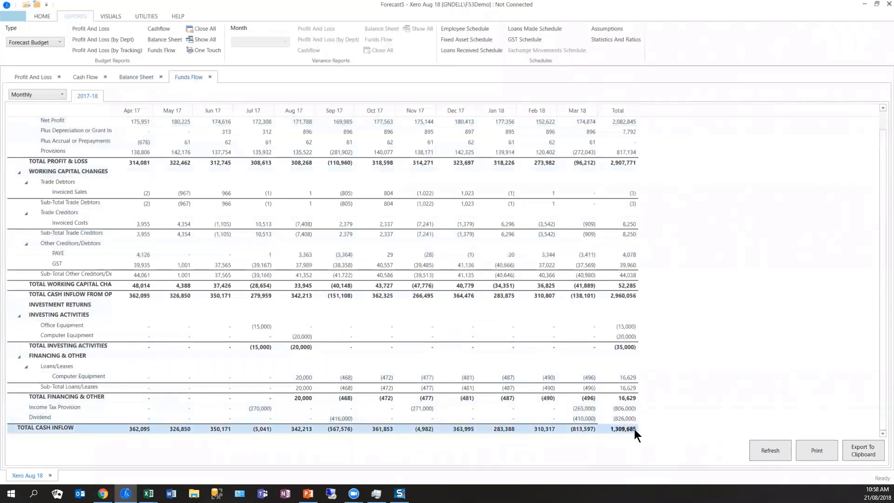
click(85, 76)
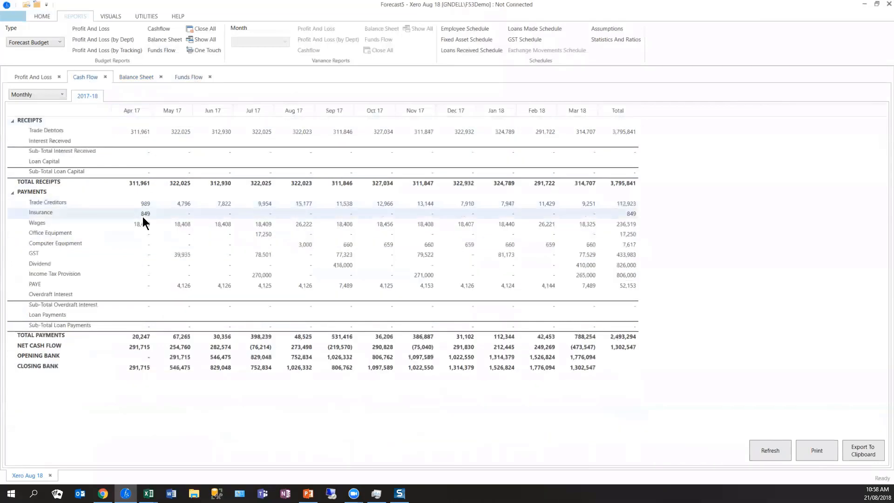
- Refresh the Xero Aug 18 forecast summary and check its profit after tax and its total capital and reserves
click(42, 17)
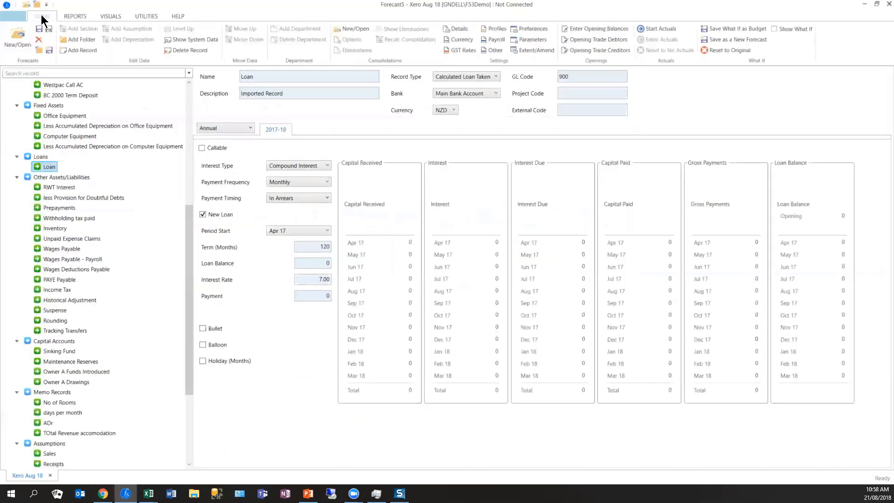
click(76, 18)
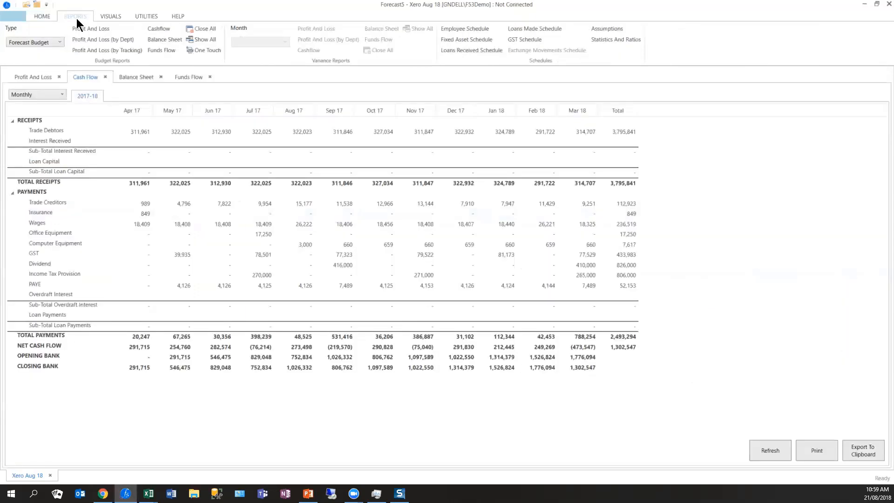
click(43, 15)
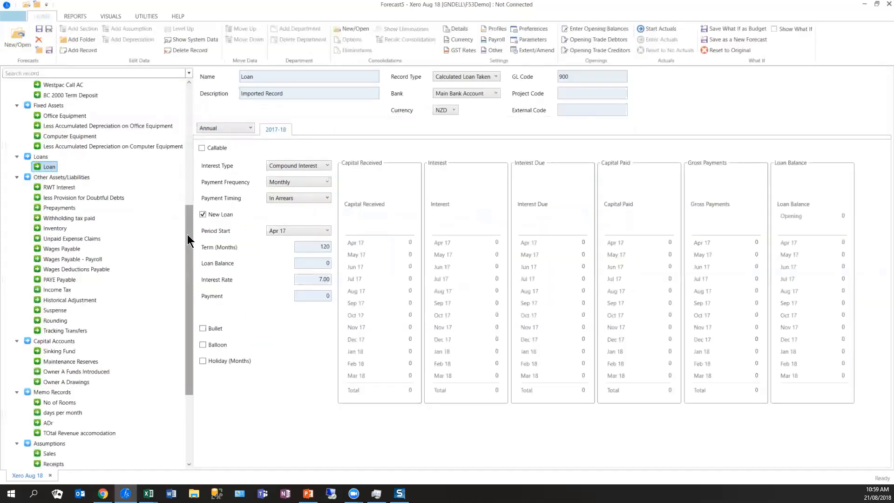
drag(190, 236, 175, 82)
click(30, 84)
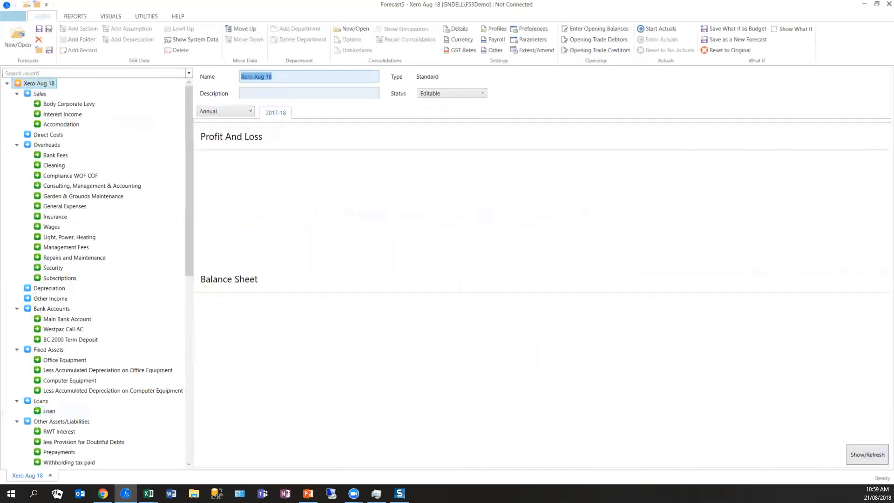
click(853, 457)
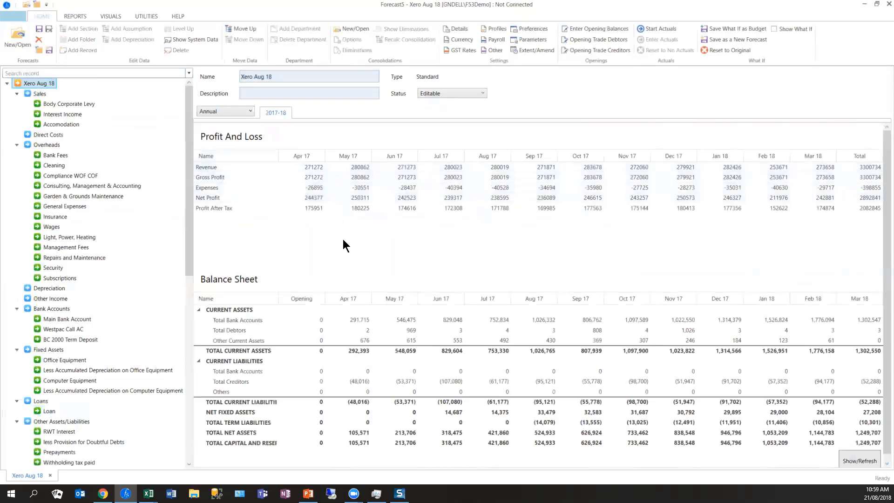
click(880, 213)
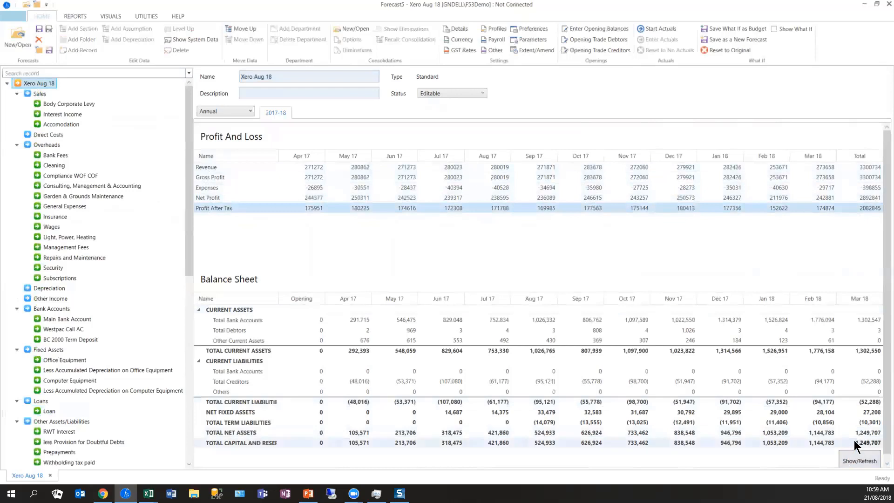
click(854, 443)
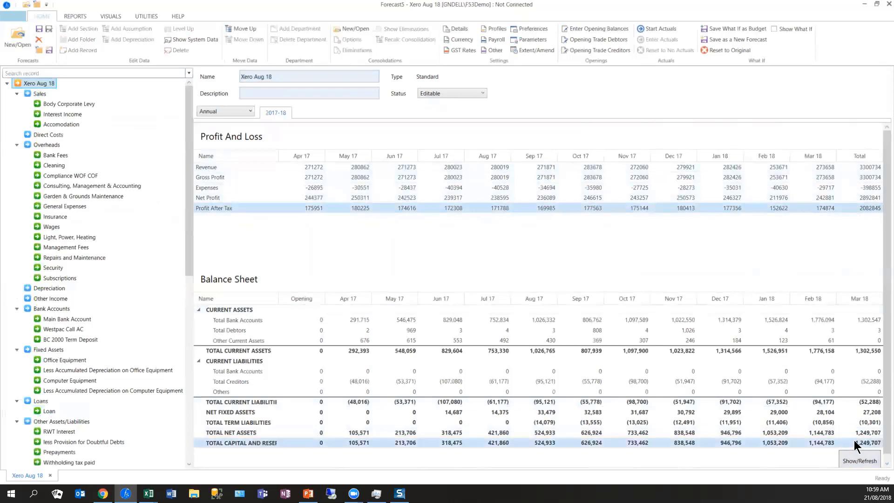
- Set the days credit of the Accomodation sales record to 20 for all months
click(37, 95)
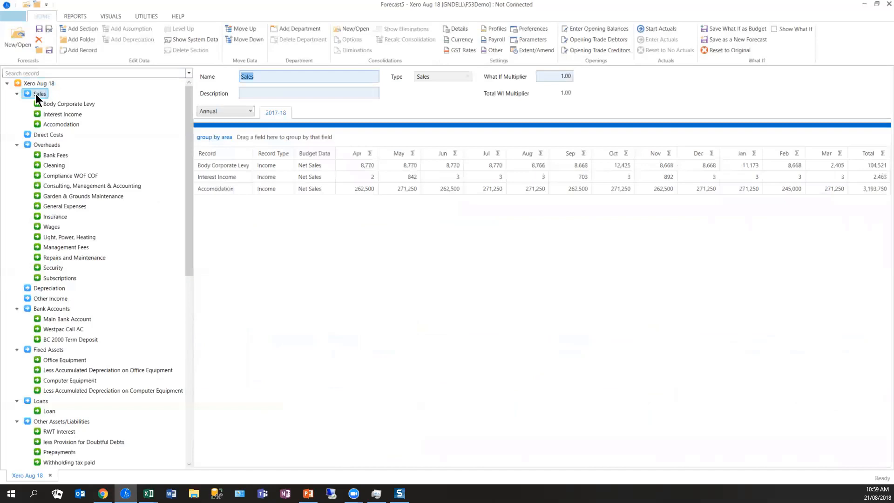
click(290, 188)
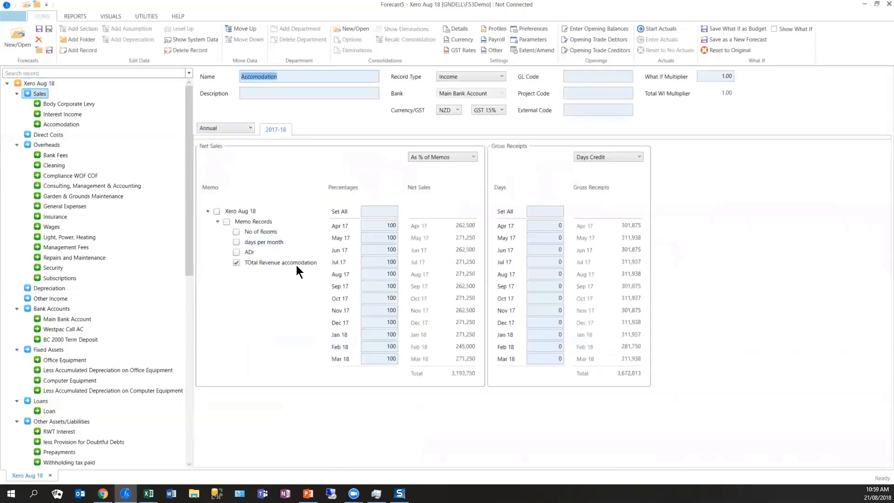
click(557, 212)
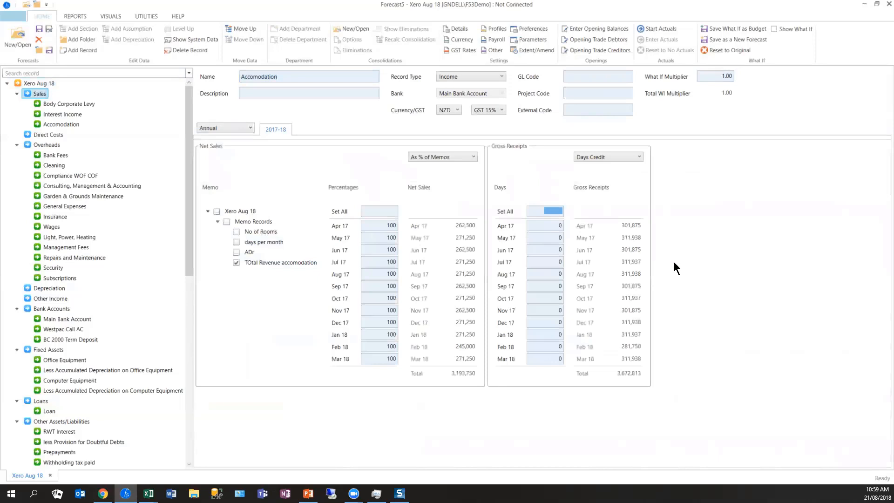
text(20)
key(Return)
click(630, 337)
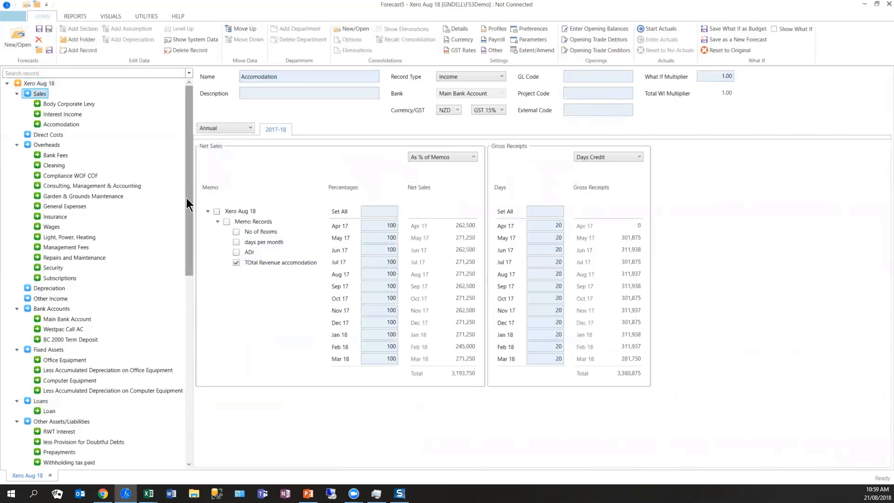
- Set the What If Multiplier to 1.20 for the Sales section and 1.10 for the Overheads section
click(53, 145)
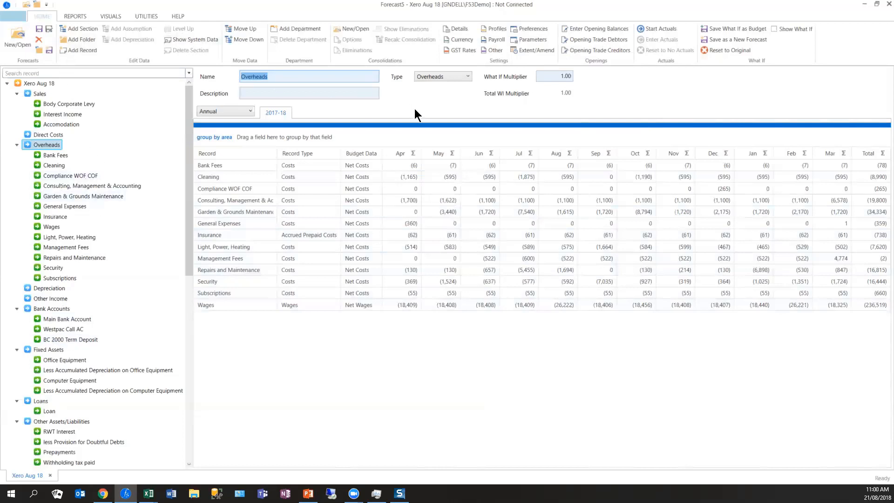
click(40, 94)
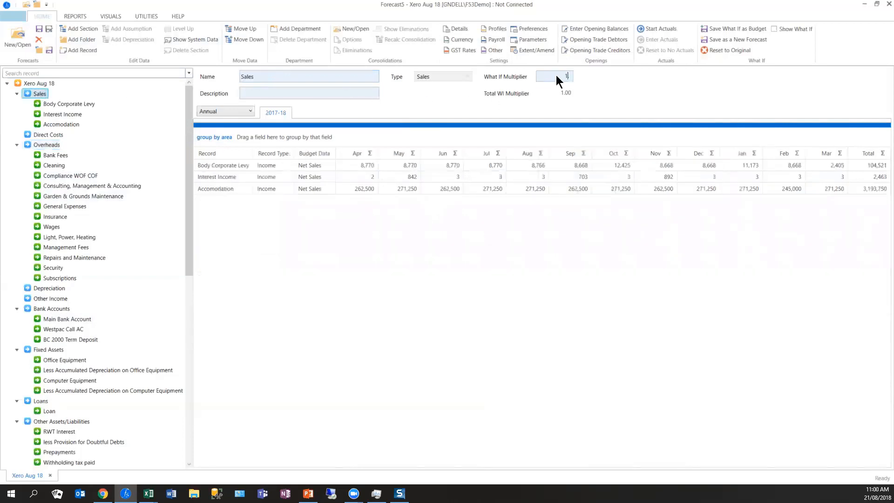
key(Tab)
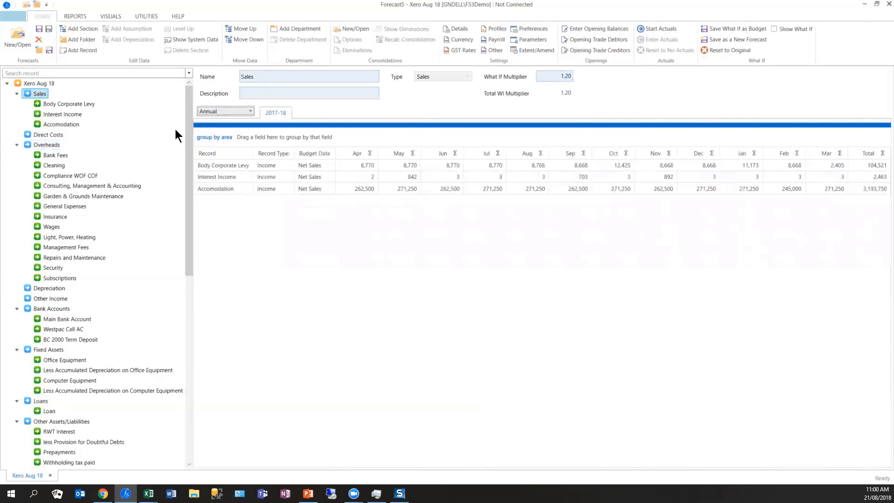
click(46, 144)
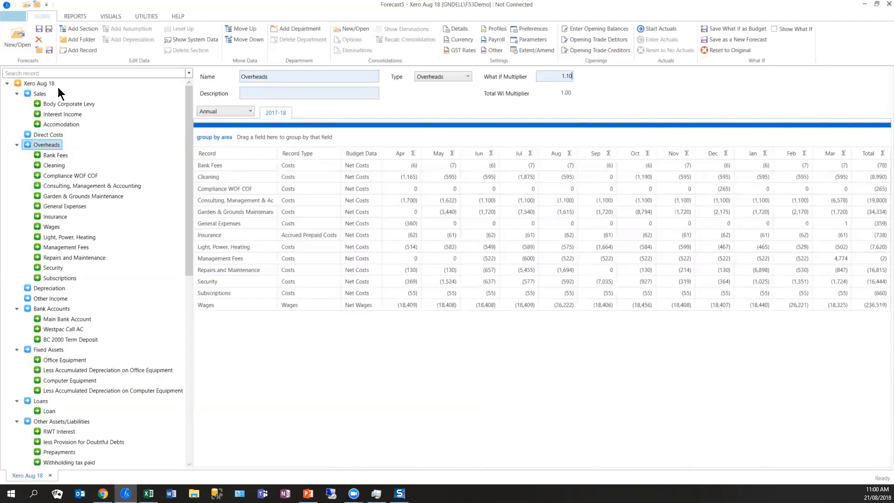
key(Tab)
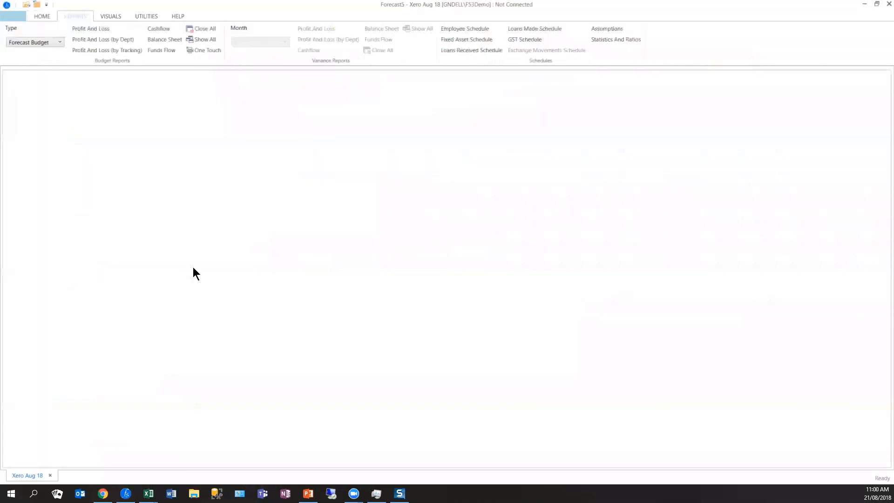
- Generate all the What If Budget reports, plus the Forecast Budget Cash Flow for all bank accounts
click(59, 43)
click(40, 63)
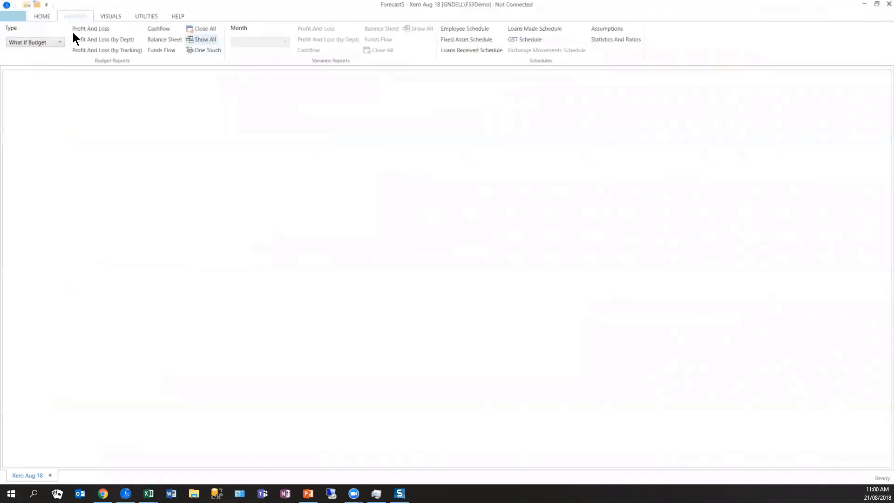
click(58, 42)
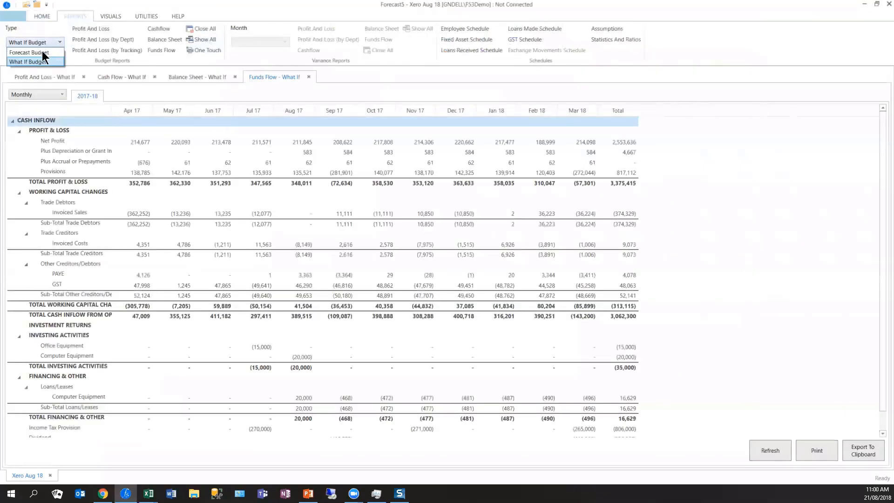
click(44, 53)
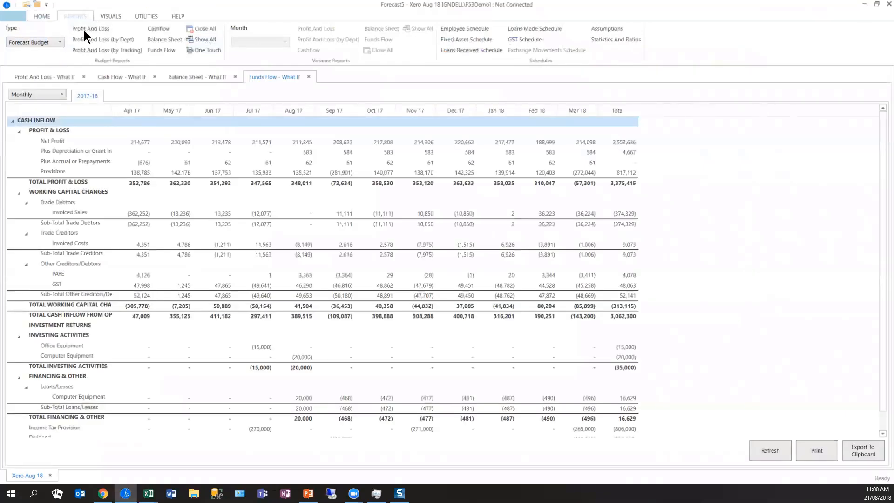
click(158, 29)
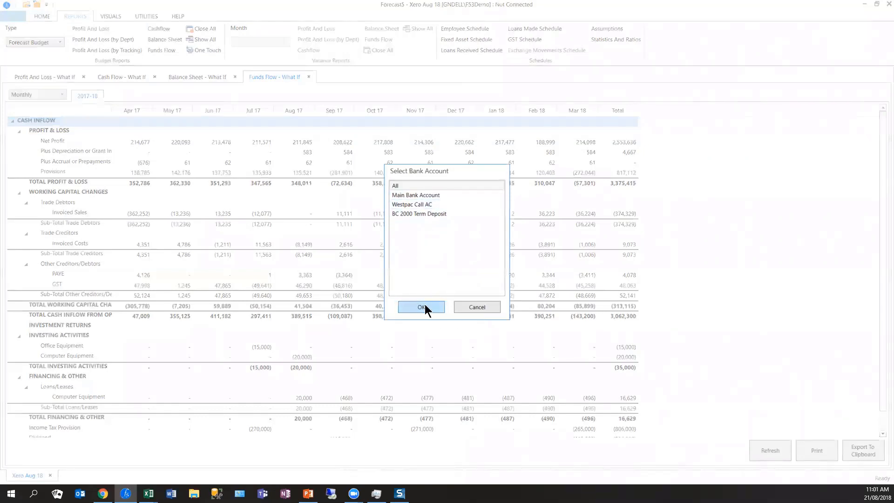
click(425, 306)
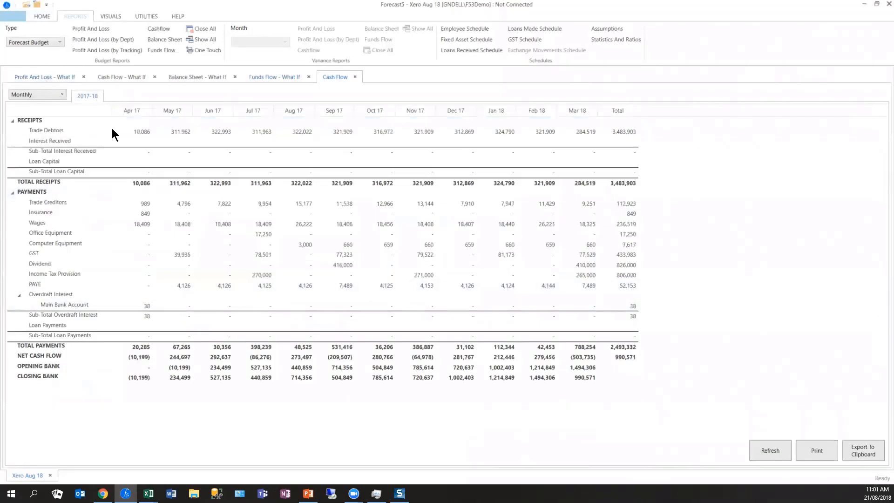
- Review the What If Profit and Loss down to accumulated profit, and compare the What If net cash flow with the forecast Cash Flow
click(44, 76)
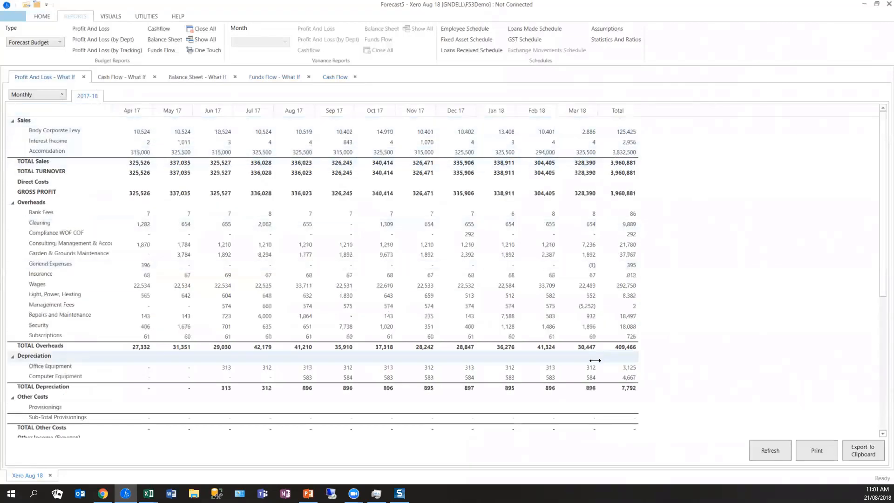
scroll(580, 387, down, 2)
scroll(606, 401, down, 5)
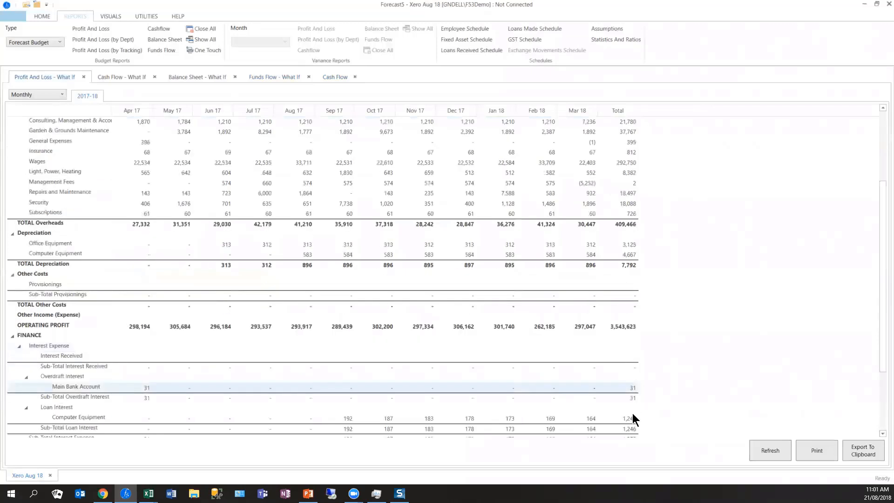
scroll(257, 125, down, 1)
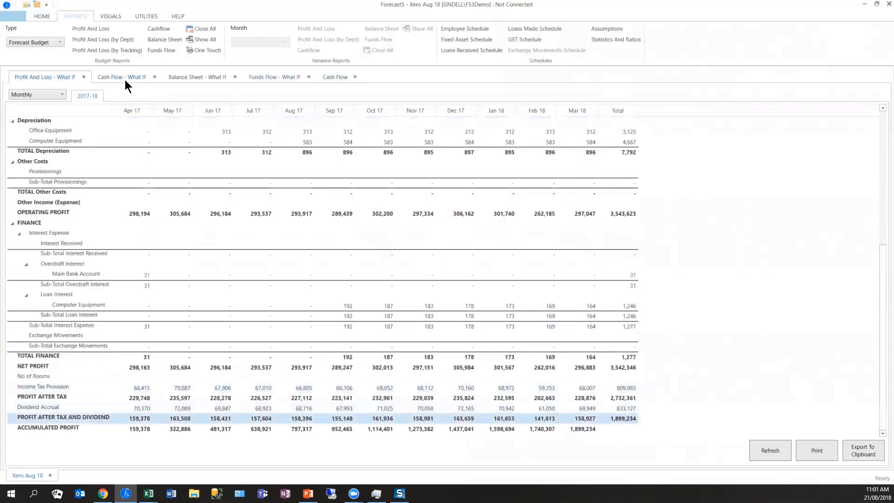
click(137, 78)
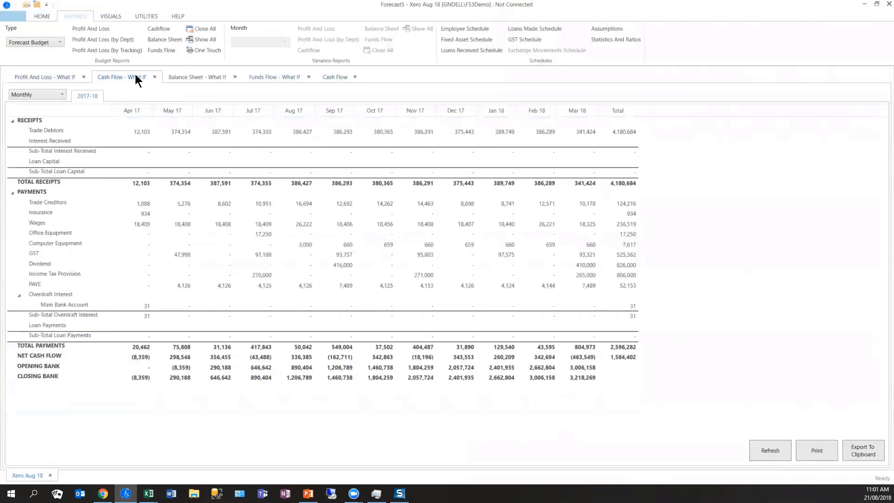
click(631, 354)
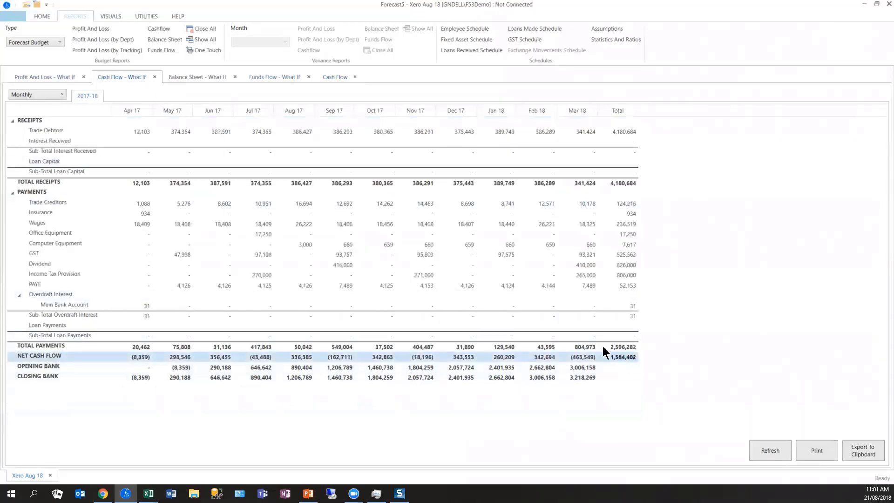
click(336, 77)
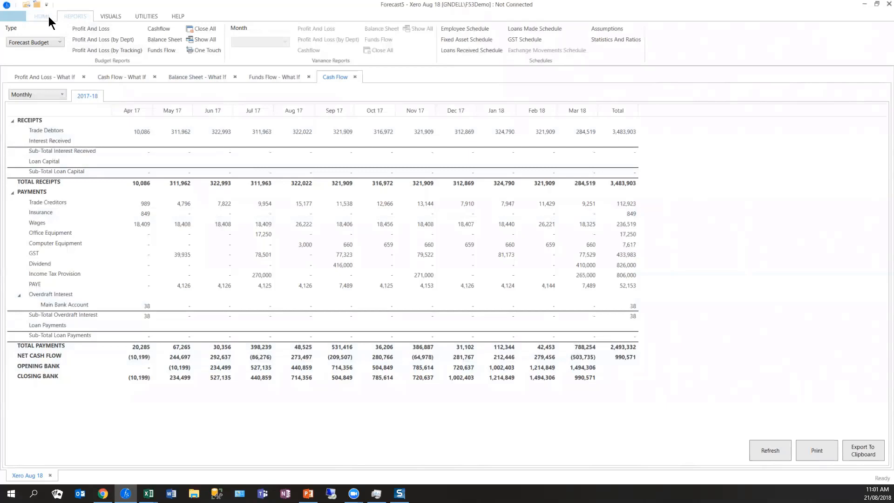
- Start a One Touch report with F5 One touch template.xlsx as its template, and show the schedules that can be included
click(205, 51)
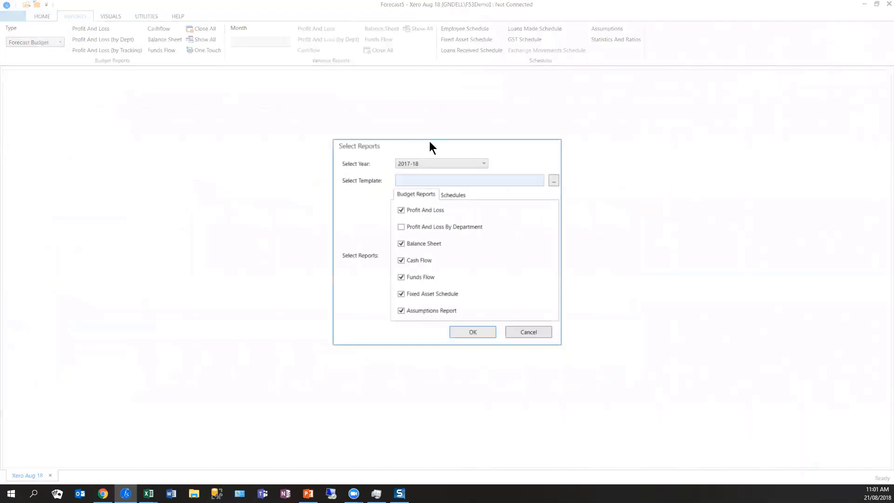
click(554, 181)
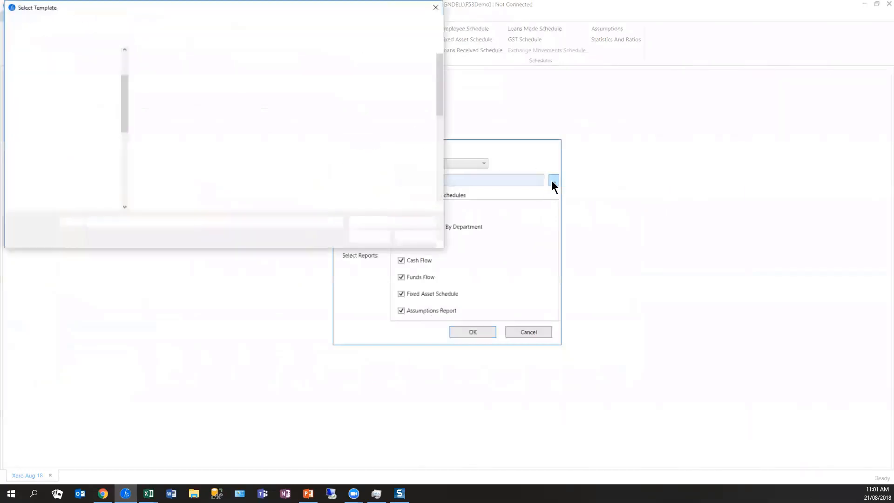
scroll(248, 207, down, 6)
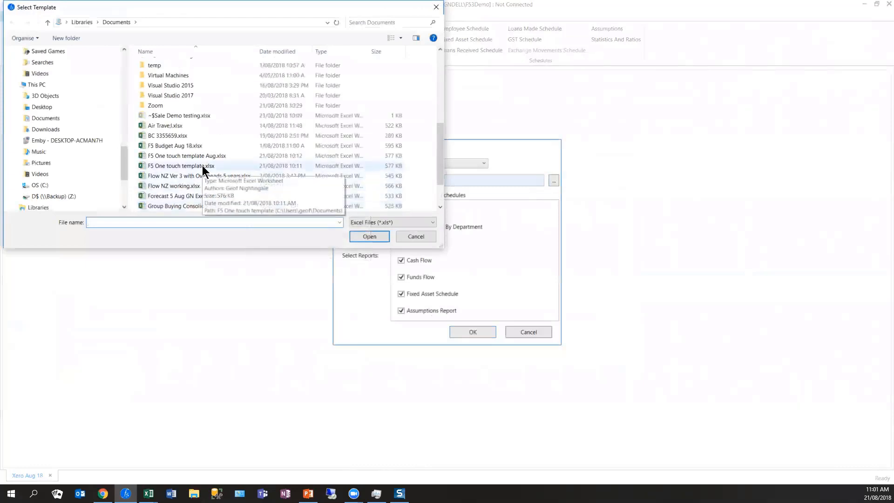
double_click(203, 167)
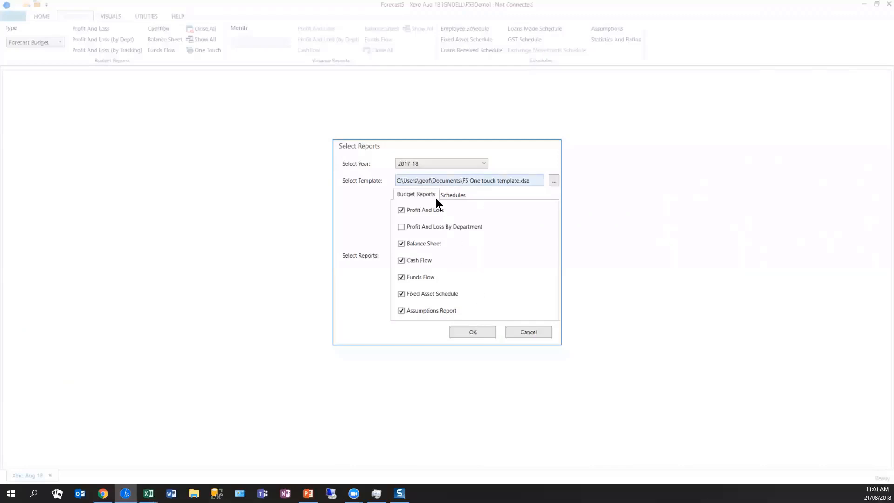
click(452, 196)
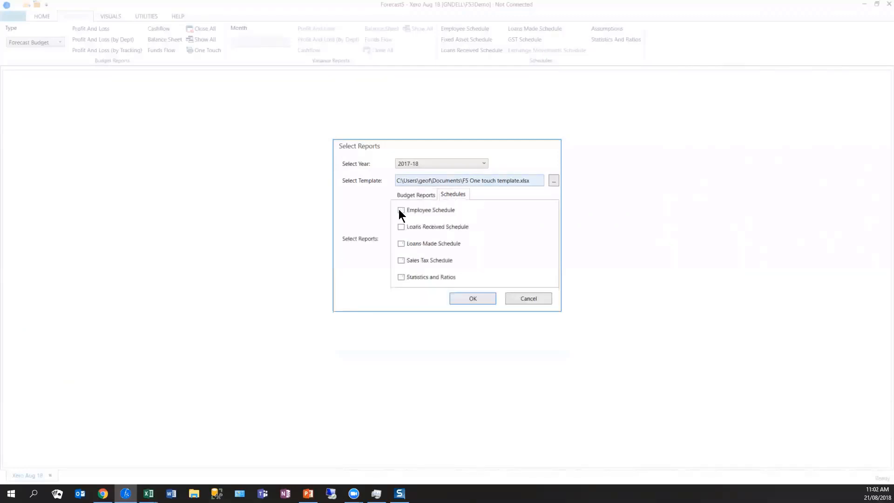
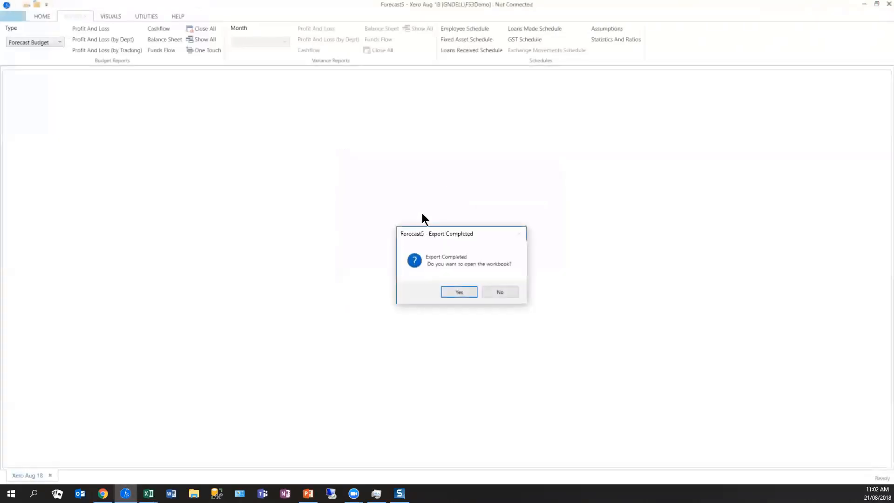
- Open the exported One Touch workbook in Excel and review its Cover, Contents, Disclaimer and Company Profile sheets
click(472, 289)
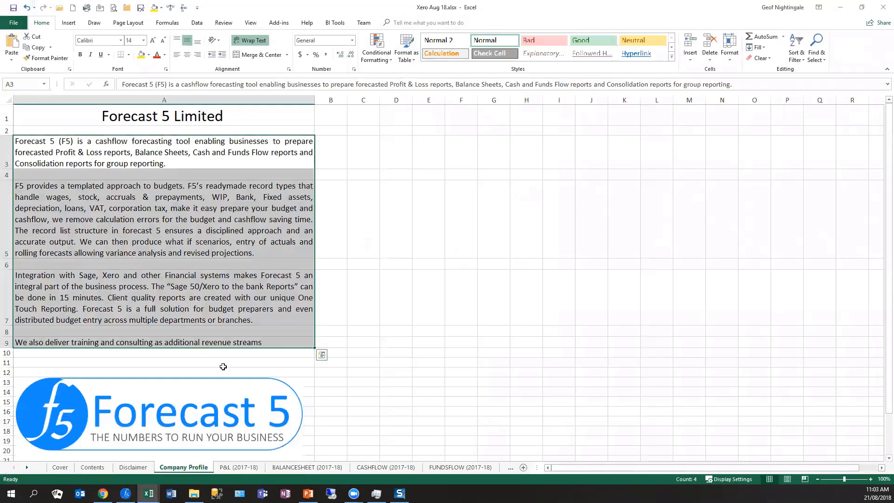
click(61, 468)
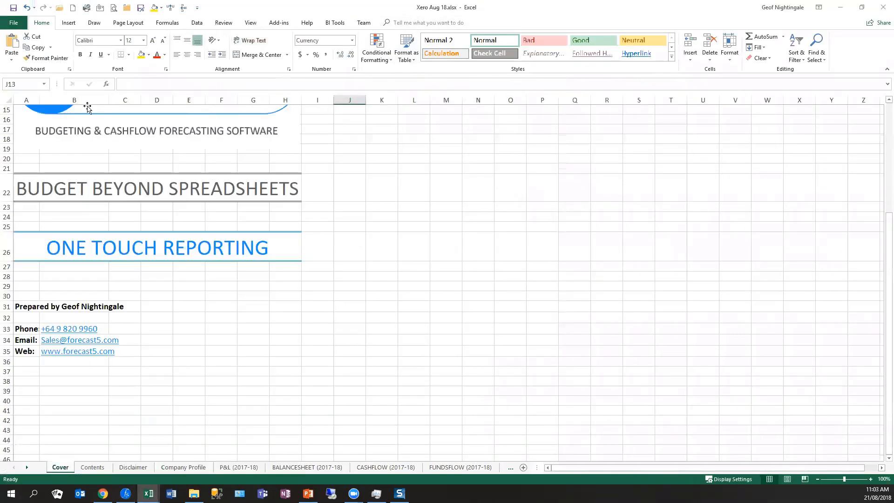
scroll(110, 299, up, 5)
scroll(117, 279, down, 2)
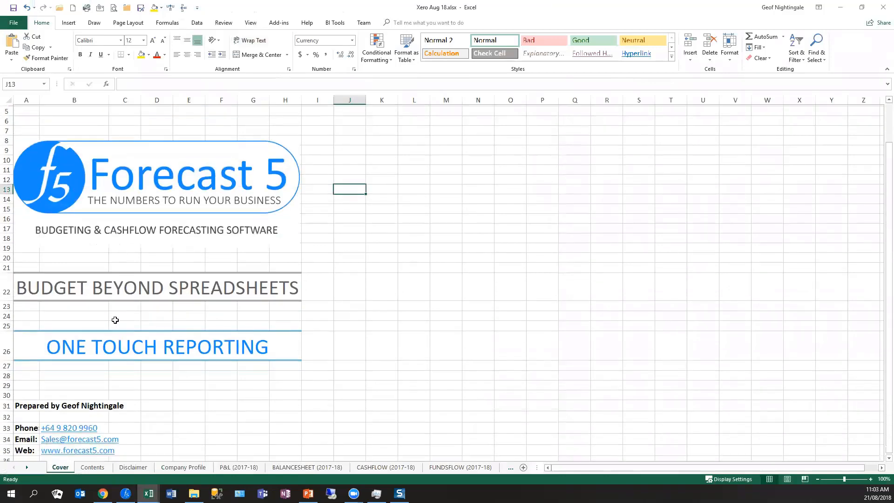
click(93, 469)
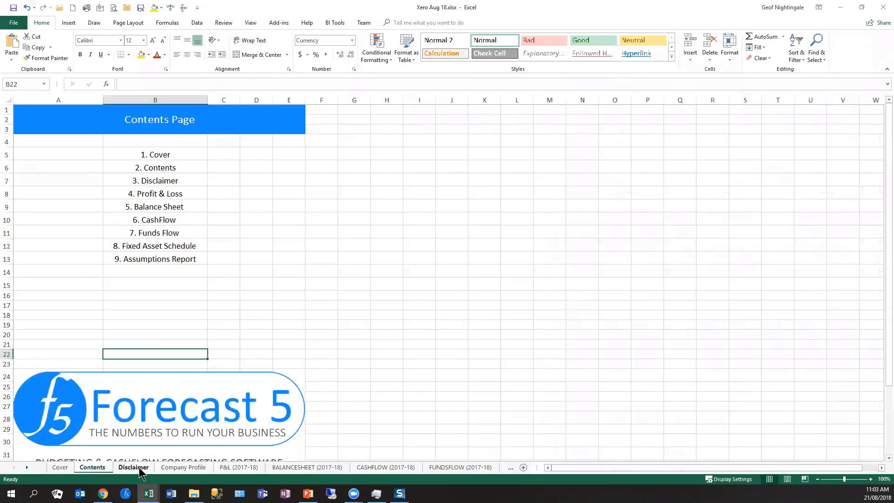
click(127, 469)
click(185, 468)
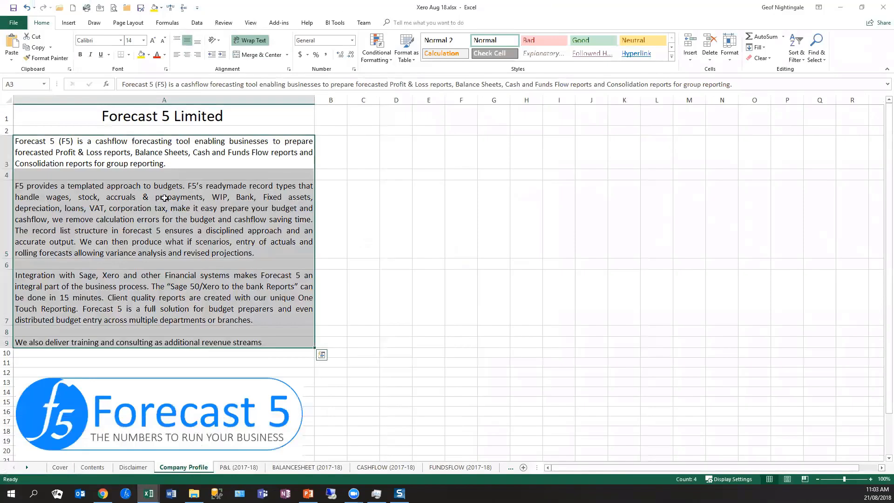
- Review the 2017-18 P&L, Balance Sheet, Cashflow and Fundsflow sheets of the workbook
click(235, 467)
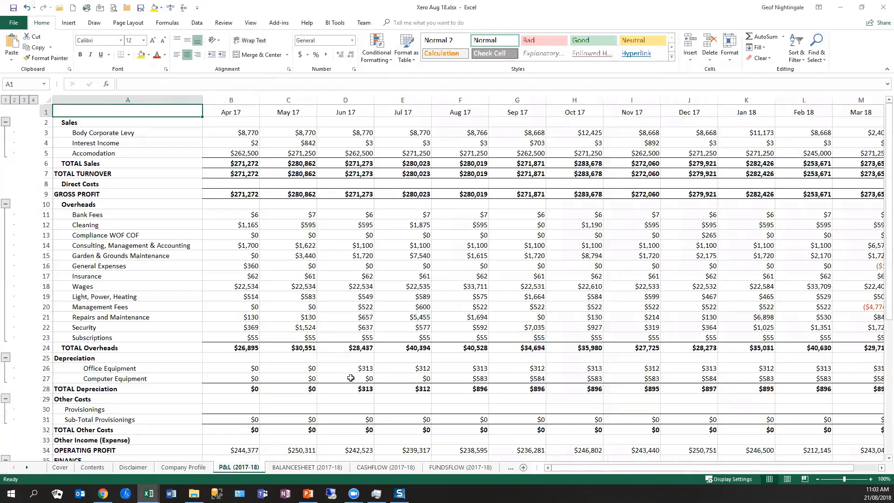
click(320, 468)
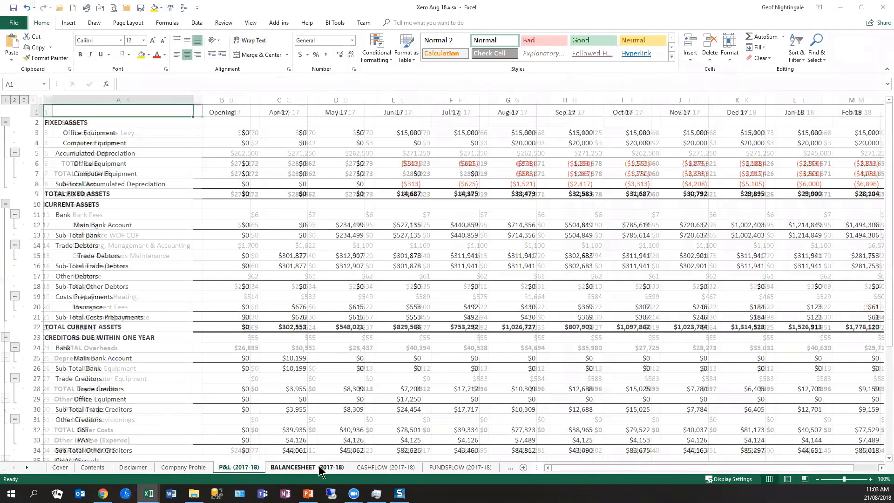
click(368, 469)
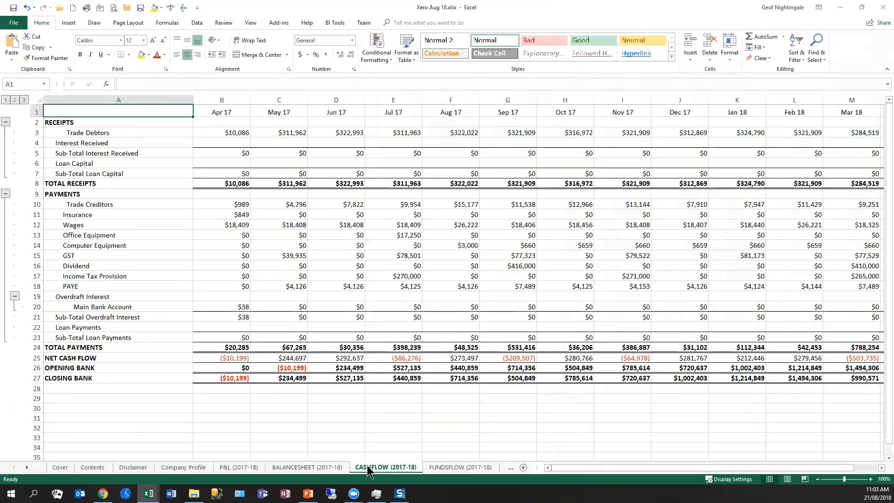
click(441, 467)
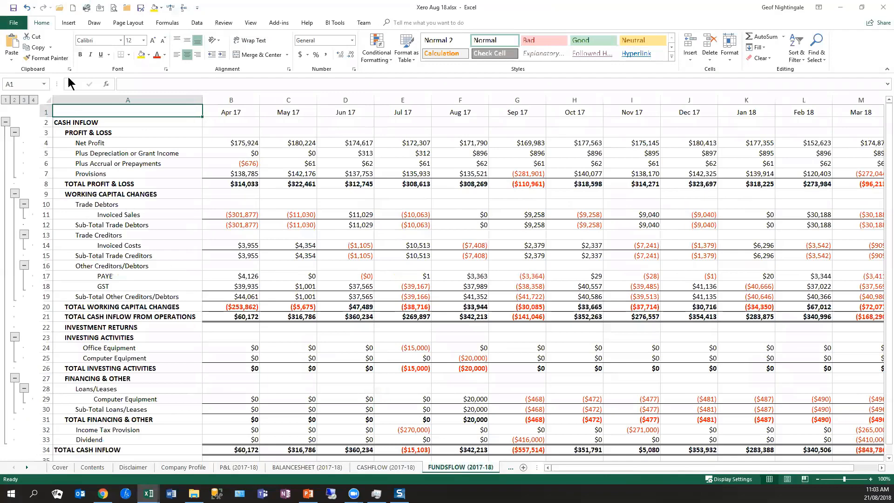
- Print the entire workbook with Microsoft Print to PDF, saving the file as xero demo aug
click(114, 8)
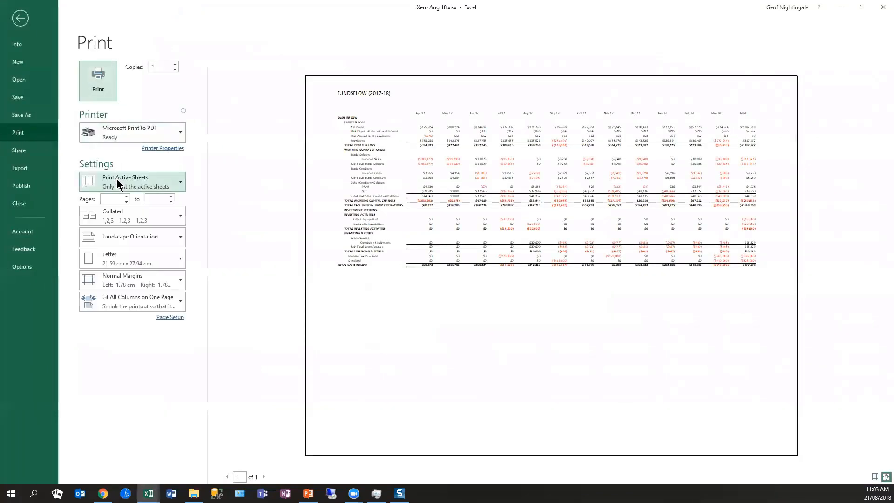
click(116, 179)
click(121, 222)
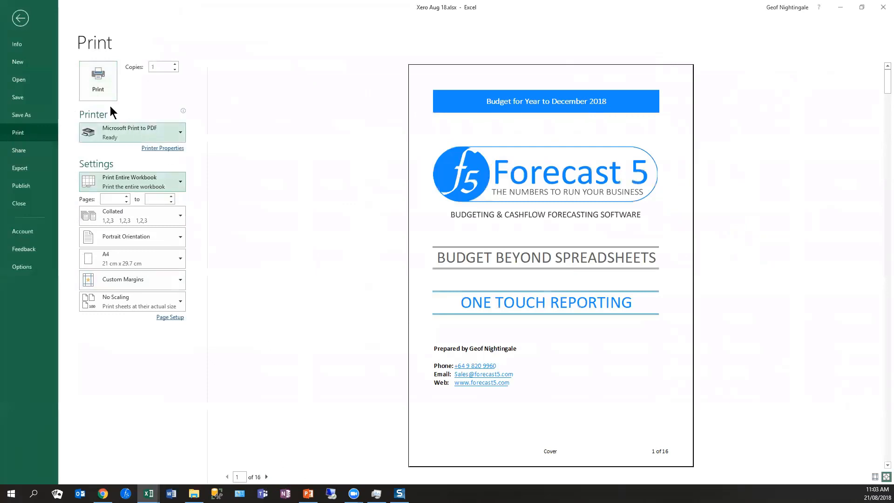
click(98, 88)
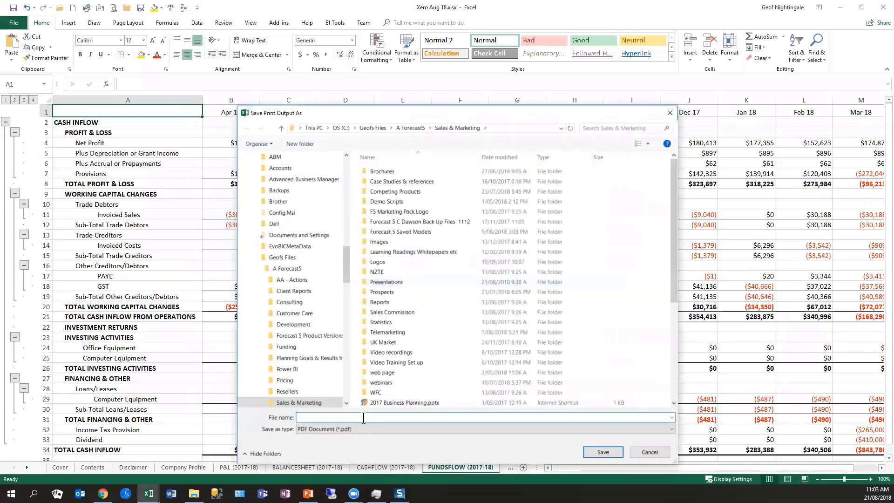
text(xero demo aug)
key(Return)
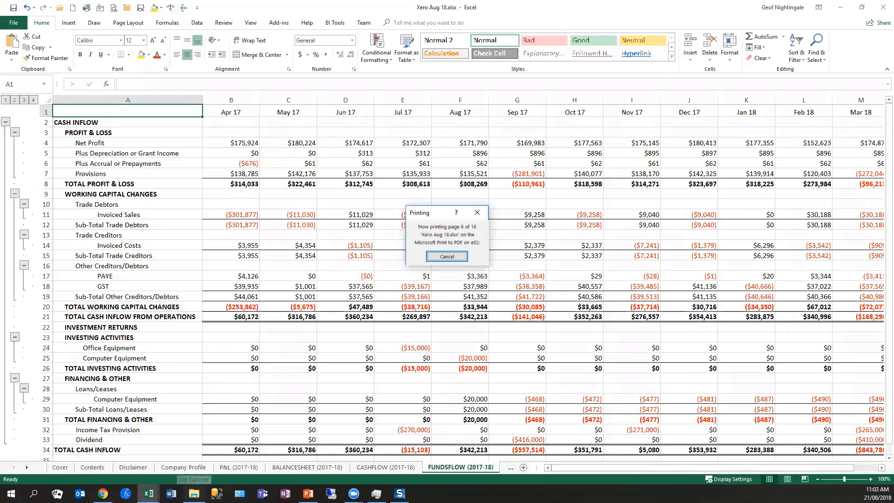
- Switch to File Explorer and search the Documents folder for the printed xero demo aug PDF
click(194, 494)
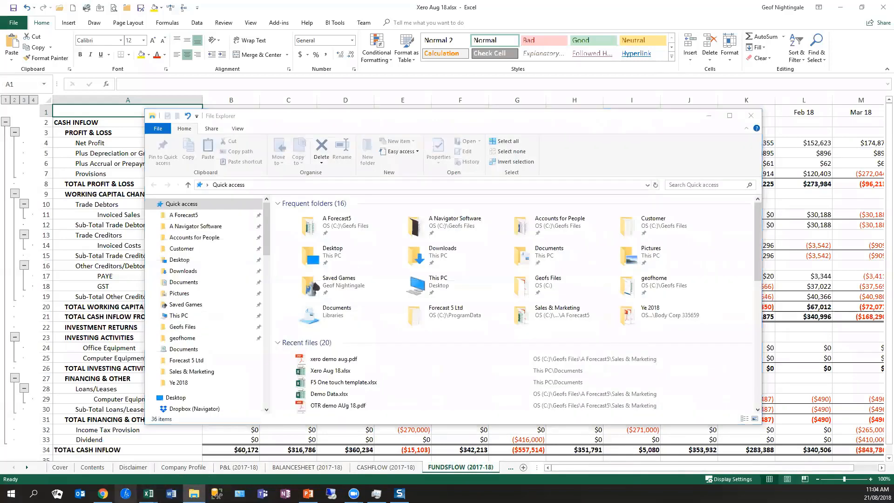
click(445, 344)
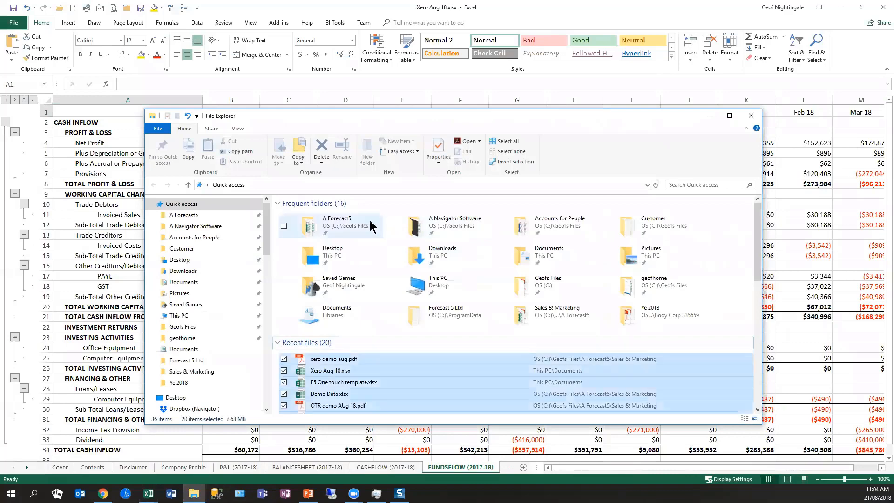
click(183, 282)
scroll(358, 376, down, 8)
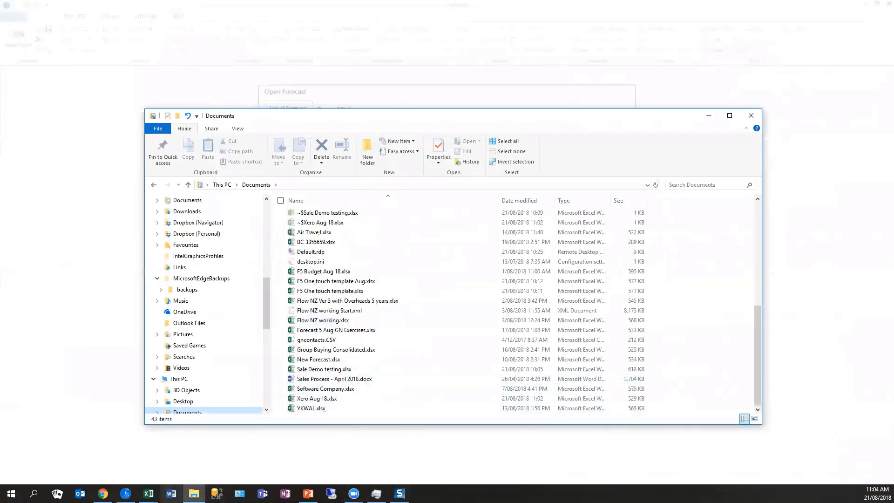
click(149, 494)
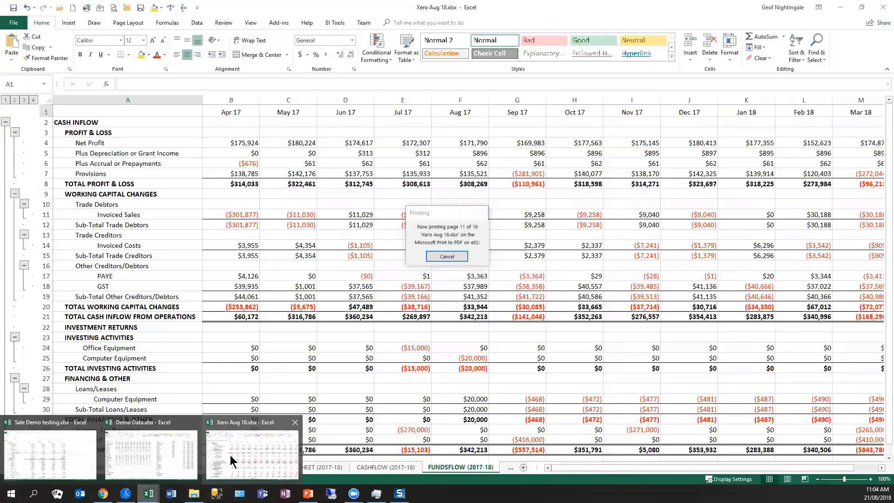
click(230, 454)
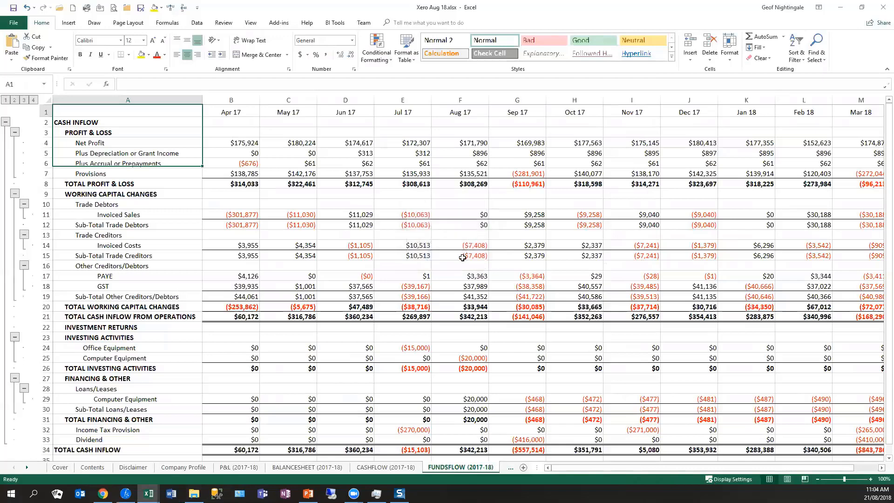
click(193, 494)
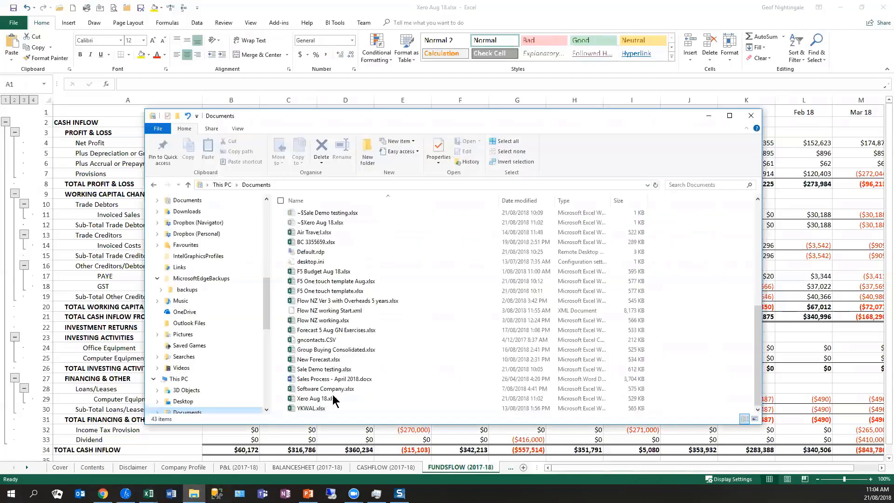
scroll(345, 363, up, 6)
scroll(346, 391, down, 5)
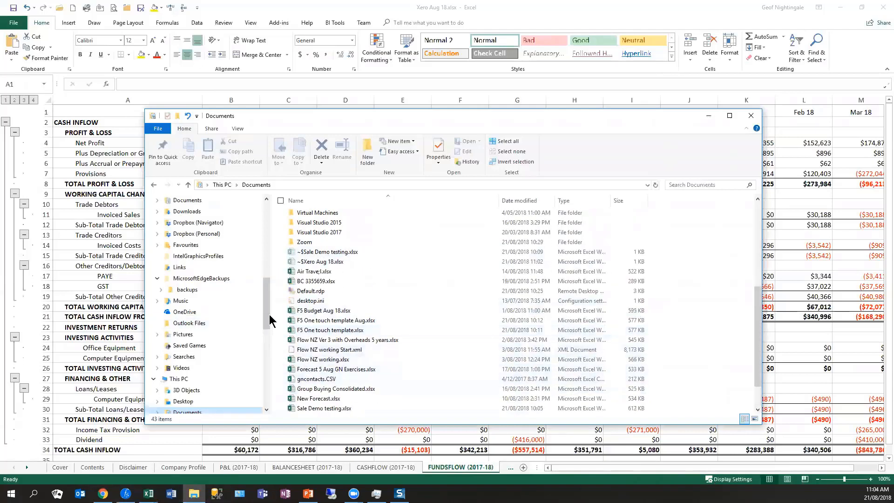
scroll(265, 269, down, 1)
scroll(270, 244, up, 3)
scroll(269, 244, up, 4)
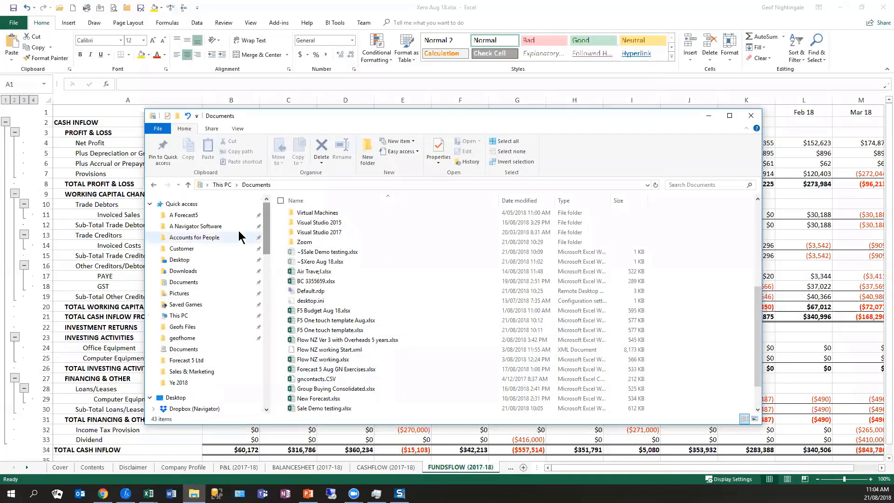
- Open xero demo aug.pdf from the Sales & Marketing folder inside A Forecast5
click(224, 216)
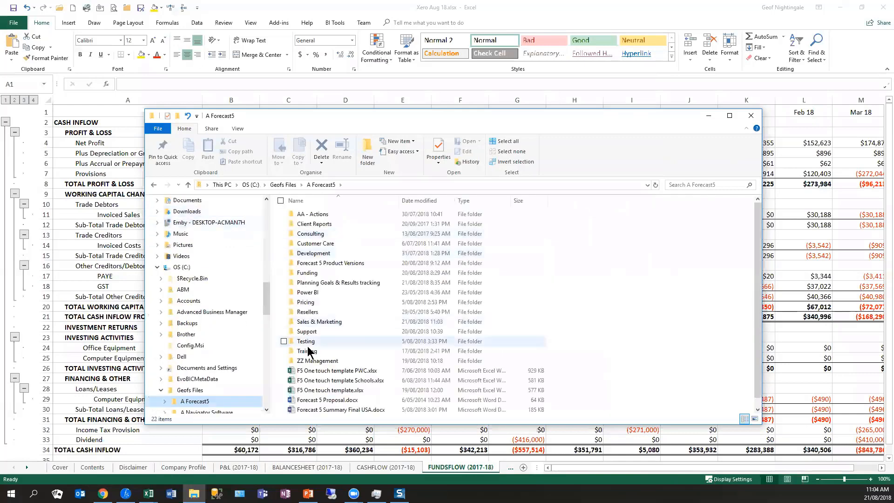
double_click(309, 321)
scroll(372, 373, down, 3)
scroll(376, 378, down, 8)
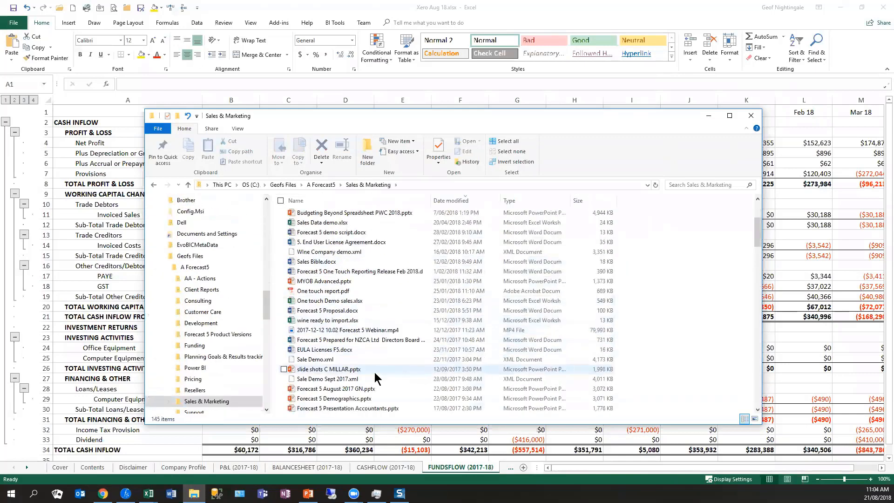
scroll(375, 378, up, 10)
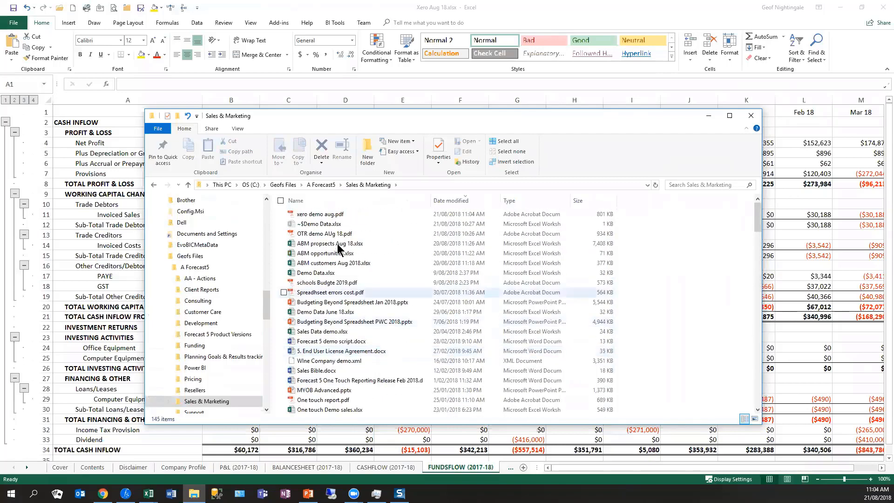
double_click(331, 215)
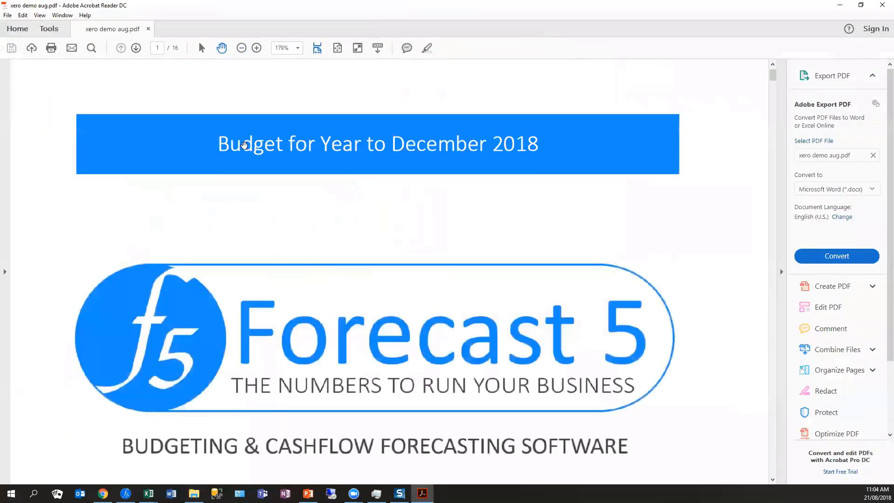
- Read through the PDF at 100% from the cover past the disclaimer, company profile and profit and loss to the Cashflow page
click(242, 48)
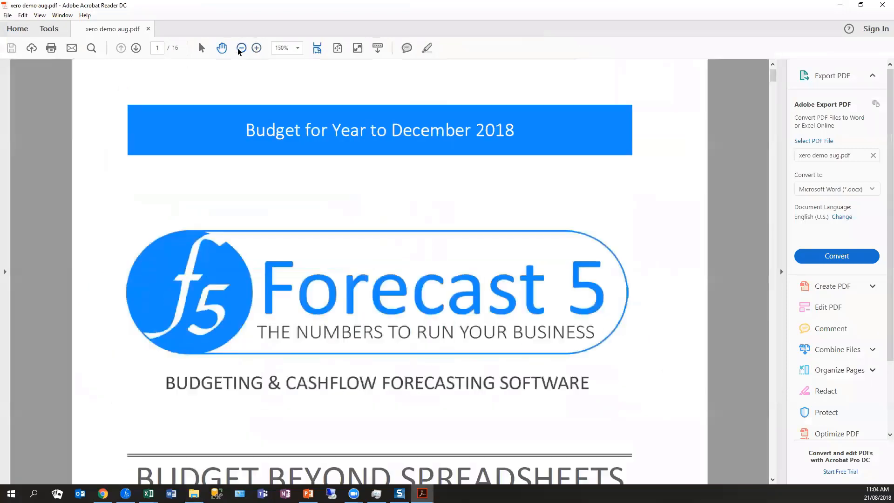
click(242, 48)
click(241, 47)
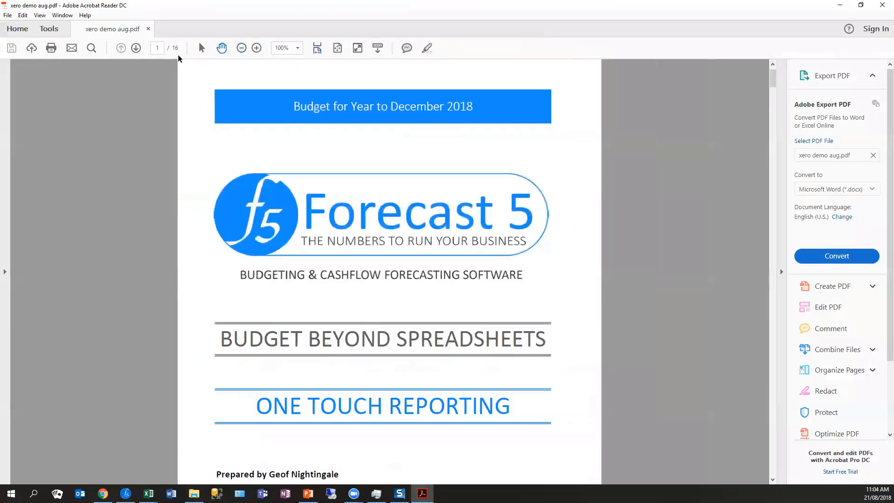
click(136, 48)
click(136, 48)
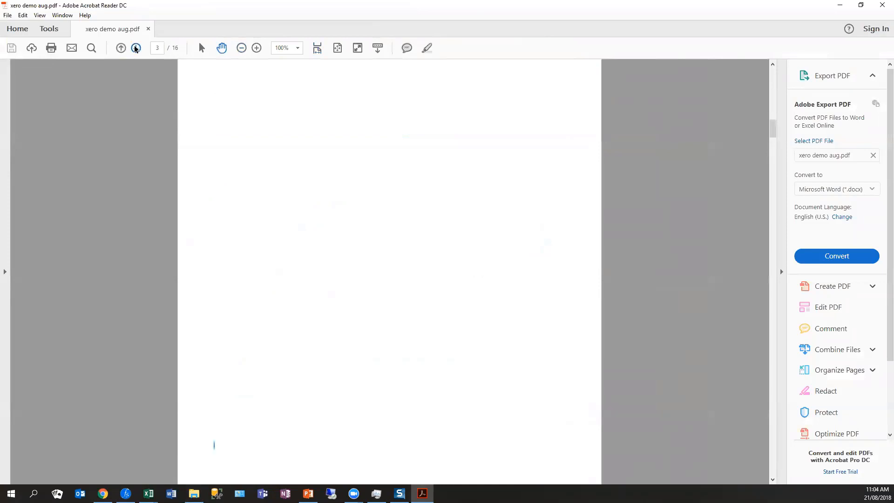
click(136, 48)
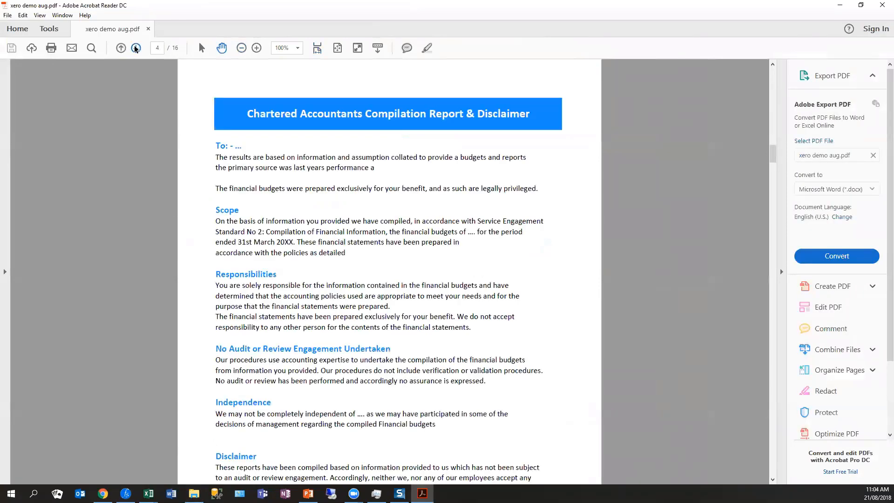
click(136, 48)
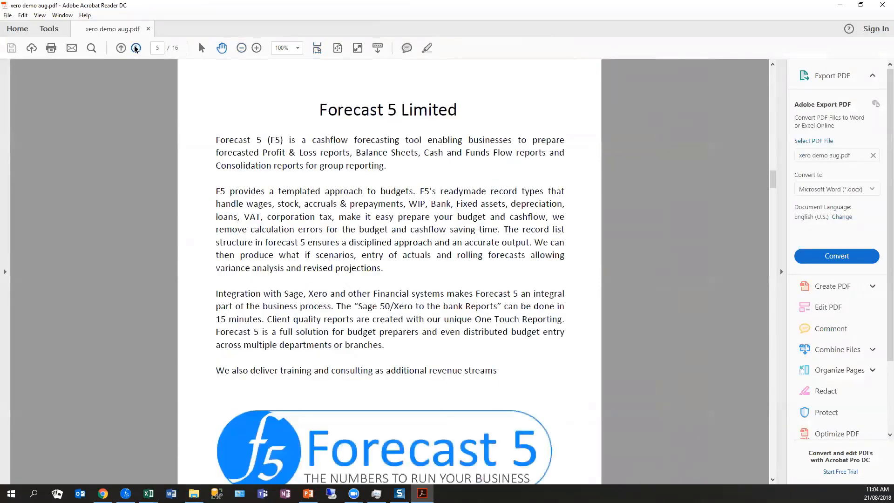
click(136, 48)
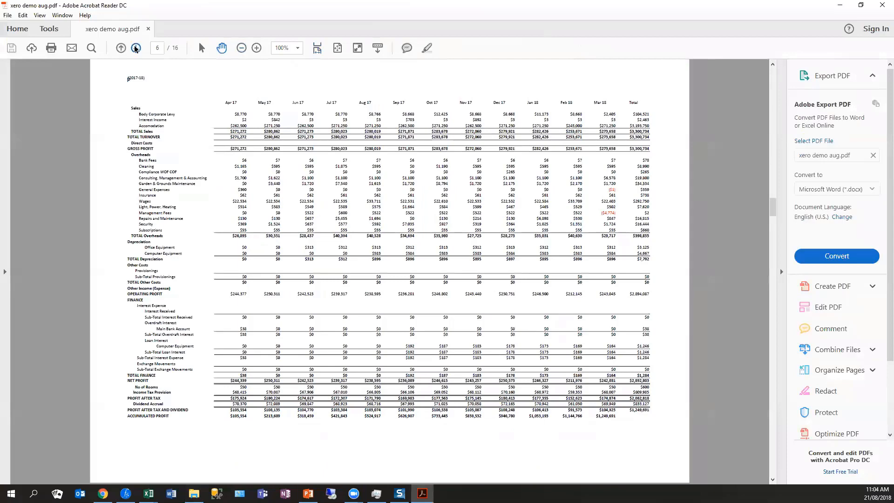
click(136, 48)
click(136, 48)
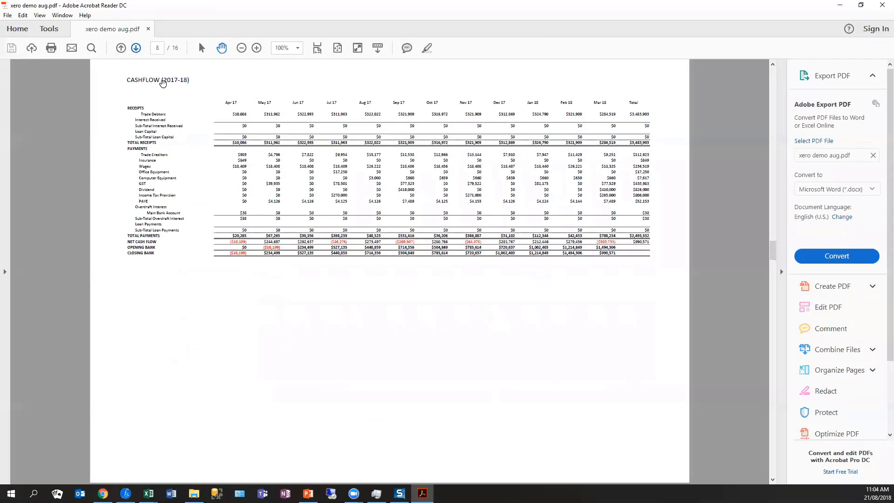
- Examine the Cashflow (2017-18) page of the PDF at a larger size, followed by the Fundsflow page
click(257, 48)
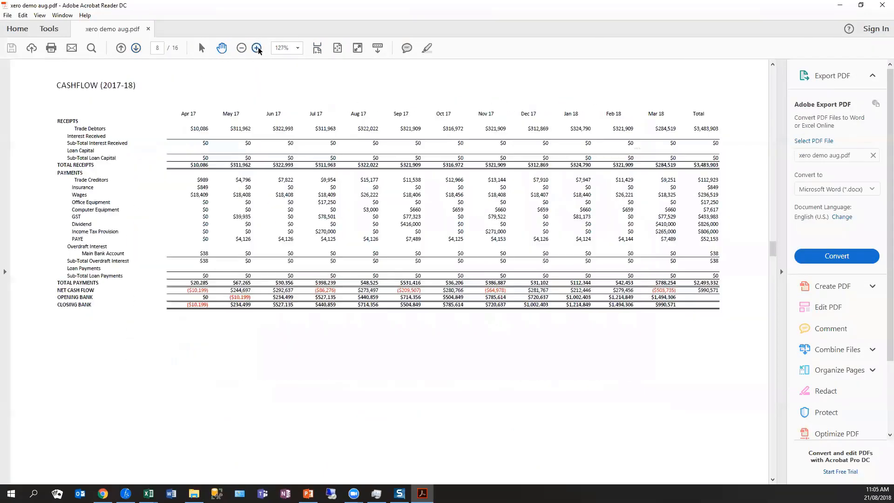
click(256, 48)
click(257, 48)
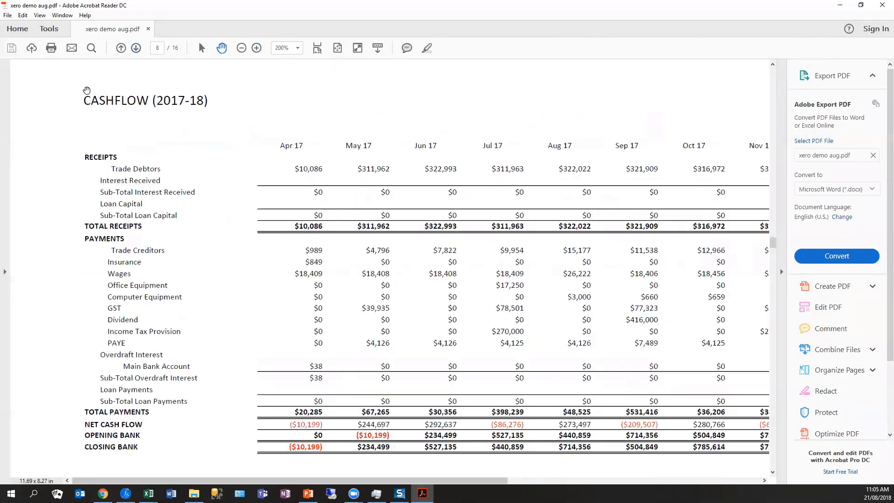
click(240, 48)
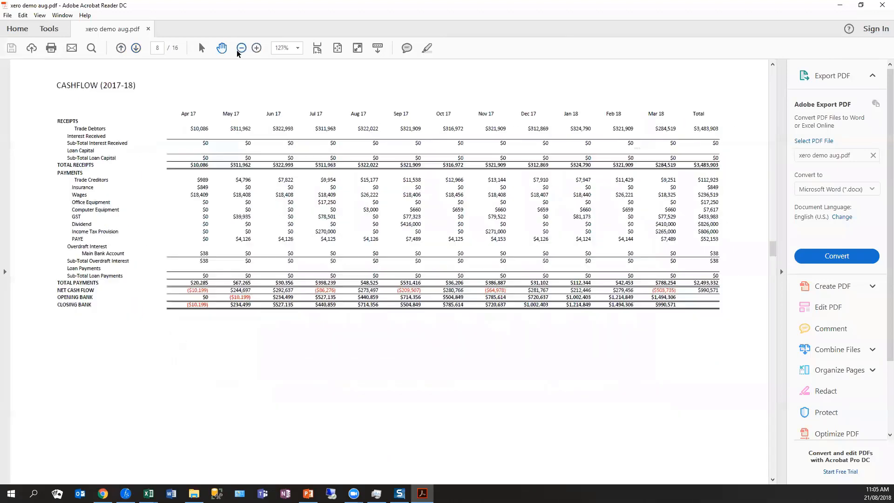
click(136, 48)
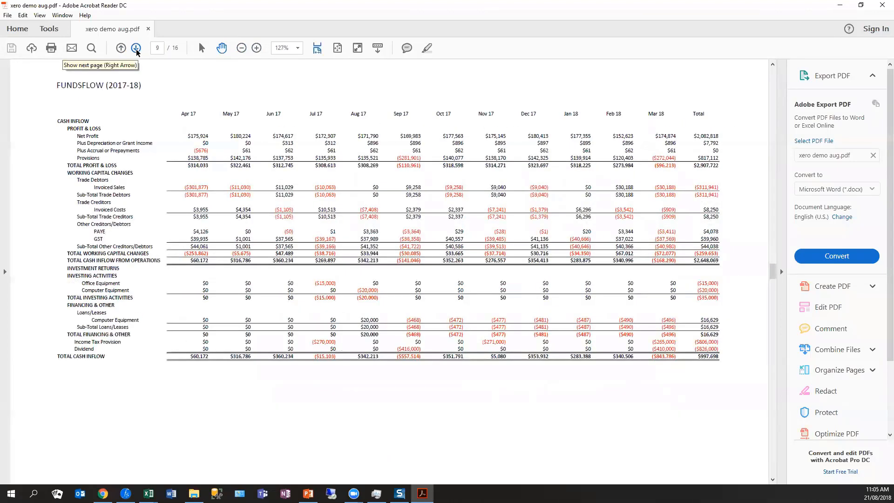
- Read through the remaining PDF pages, from the Fixed Asset Schedule past the assumptions and Employee Schedule to the GST Schedule
click(136, 49)
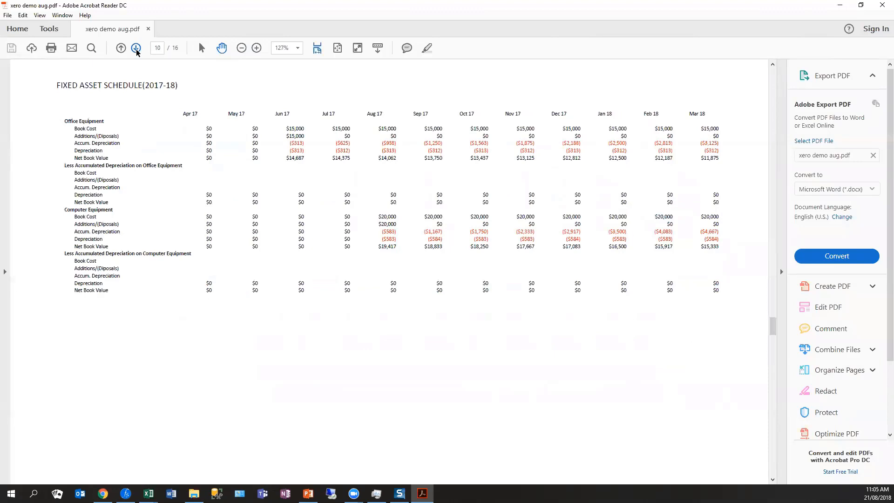
click(136, 49)
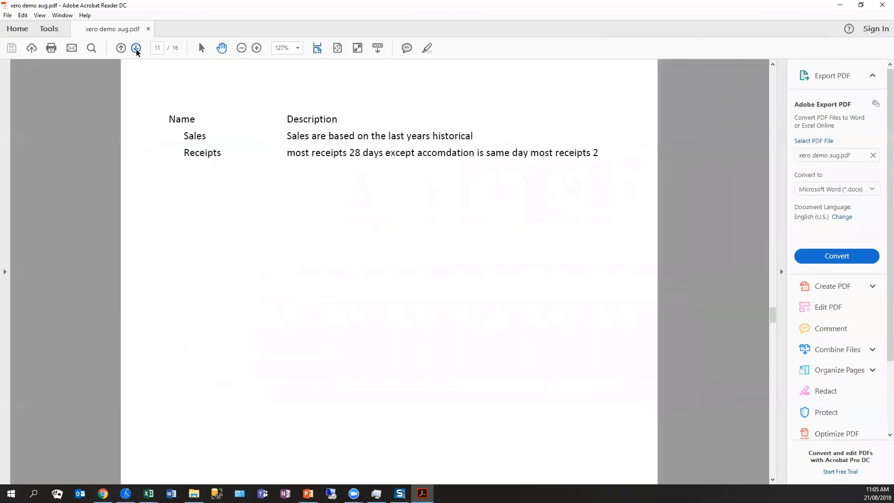
click(136, 49)
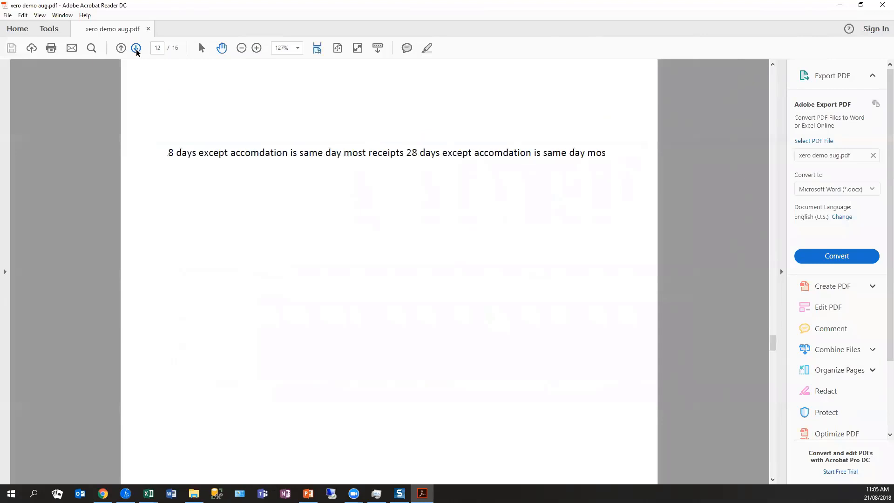
click(136, 48)
click(136, 49)
click(136, 49)
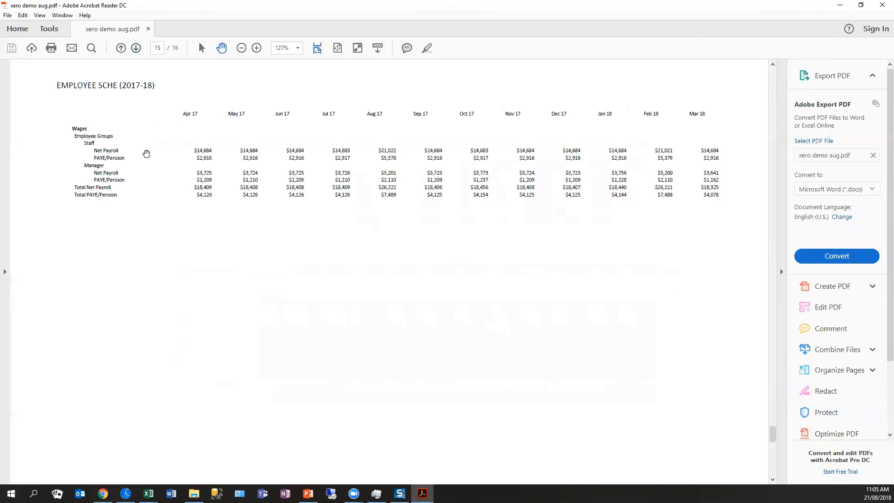
click(137, 49)
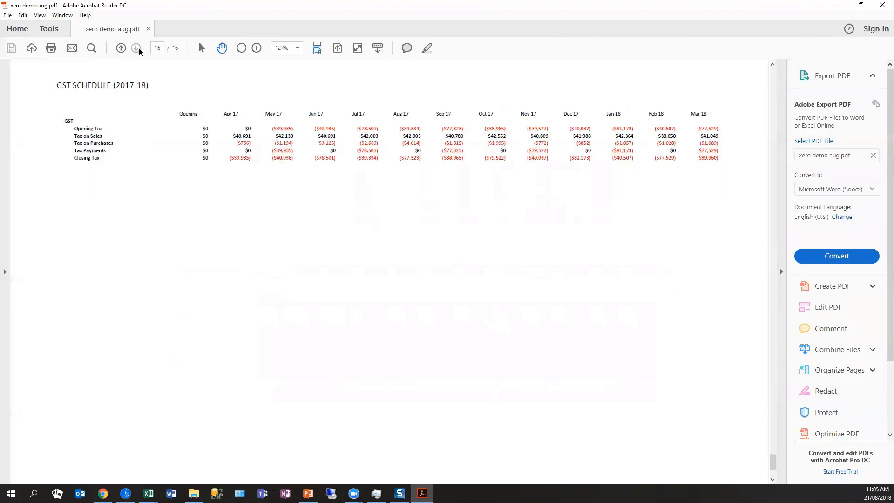
- Close the PDF, minimise File Explorer and switch back to the Xero Aug 18 forecast in Forecast5
click(877, 12)
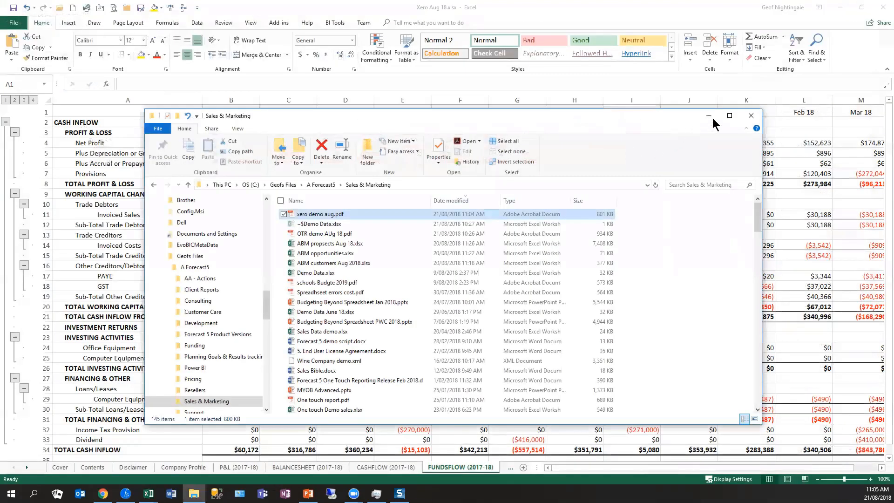
click(708, 115)
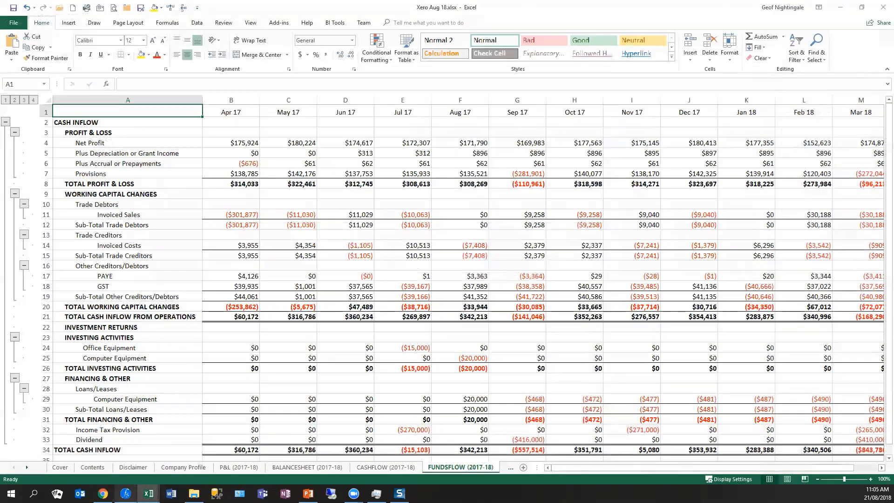
click(125, 493)
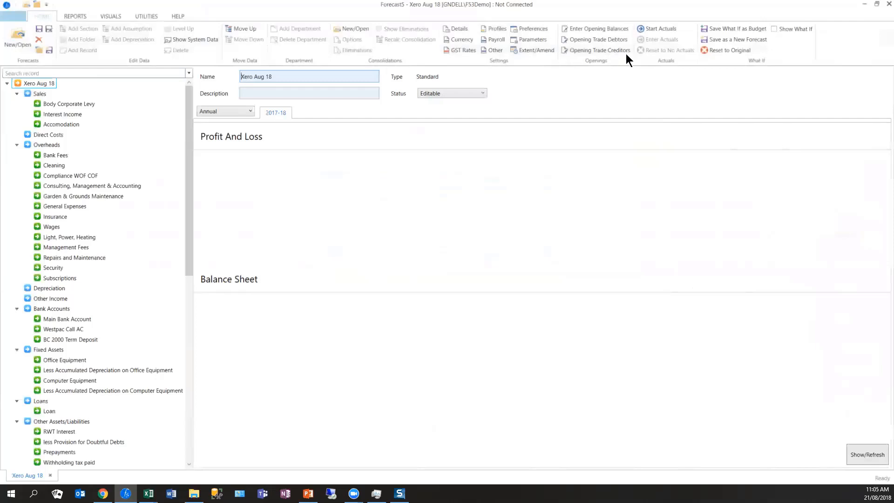
- Extend the forecast to 3 years with the amend percentages at 100%, and check the 2018-19 figures of Body Corporate Levy
click(534, 52)
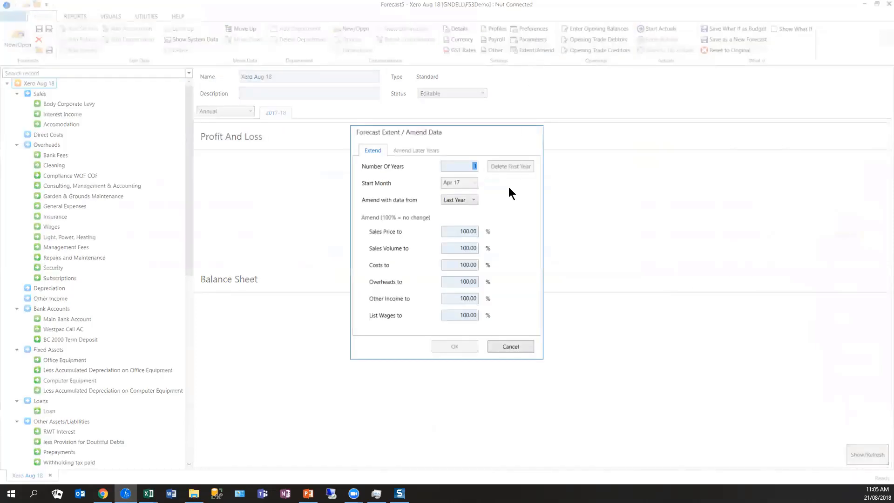
text(2)
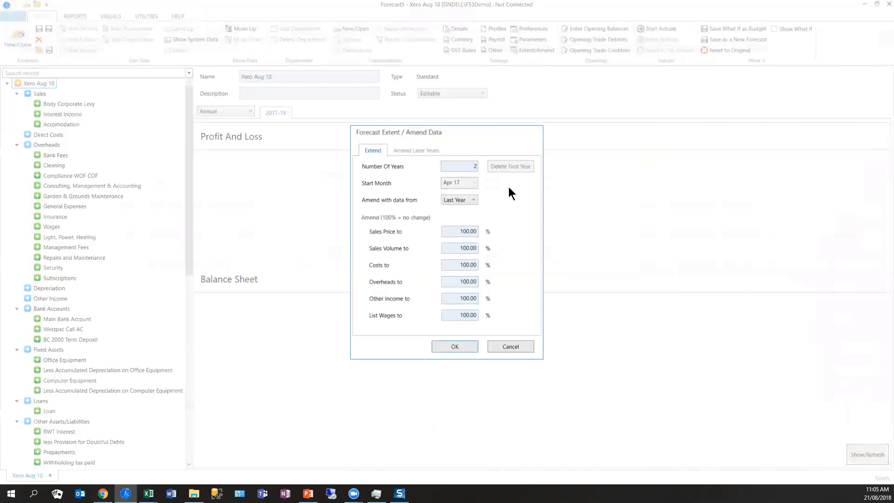
key(BackSpace)
text(3)
key(Tab)
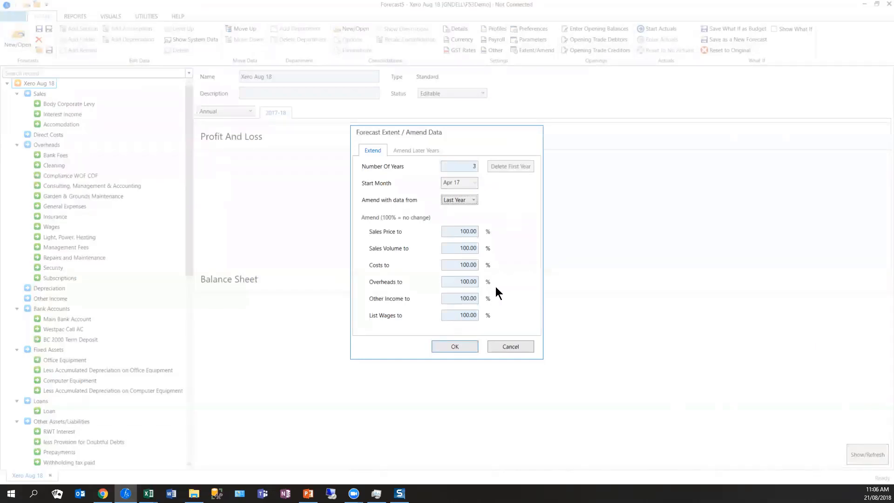
click(471, 345)
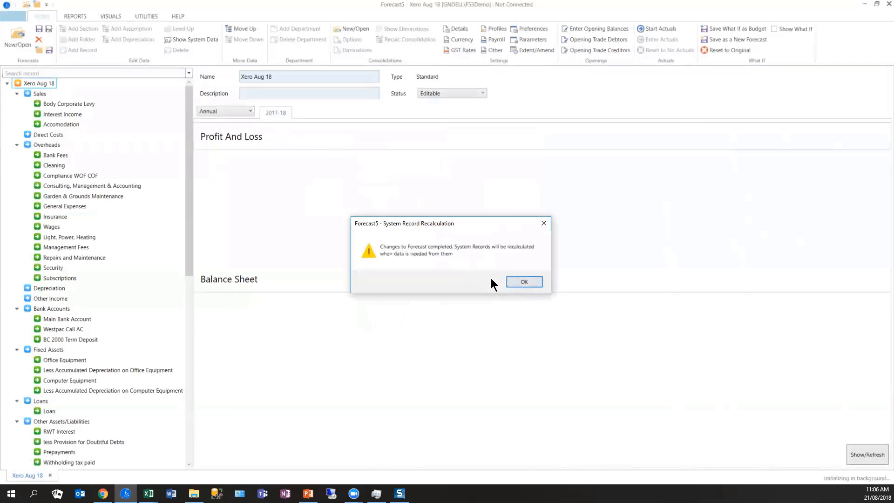
click(524, 282)
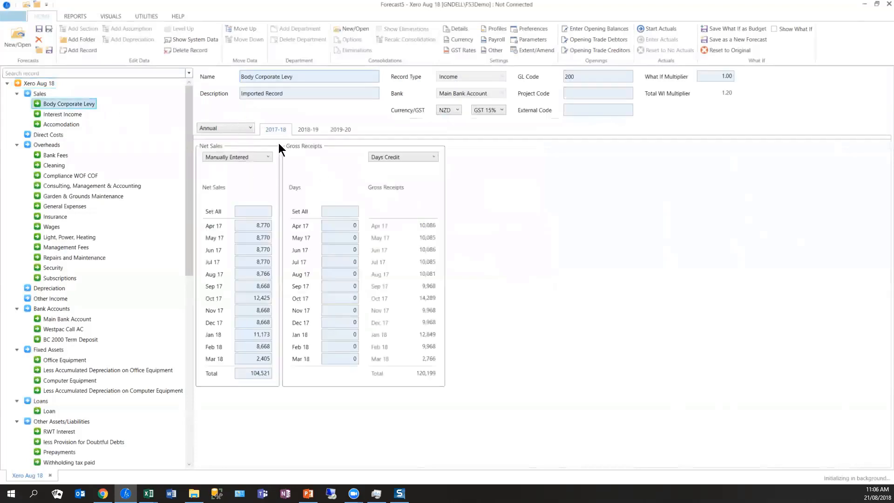
click(305, 130)
click(267, 128)
- Delete the first year from the forecast's extent and close the Forecast Extent / Amend Data dialog
click(544, 49)
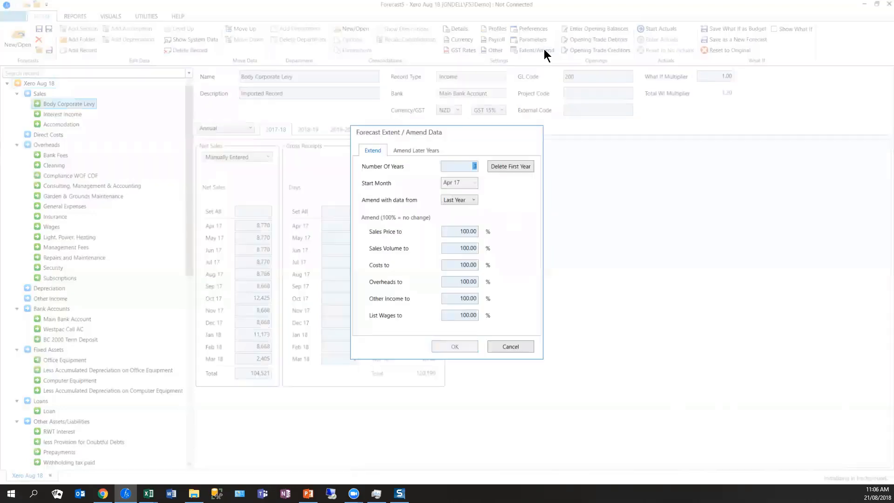
click(492, 166)
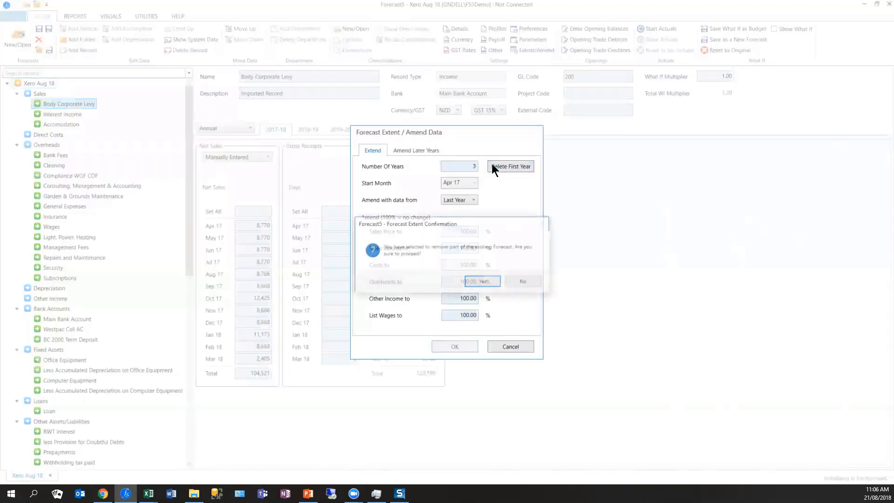
click(479, 281)
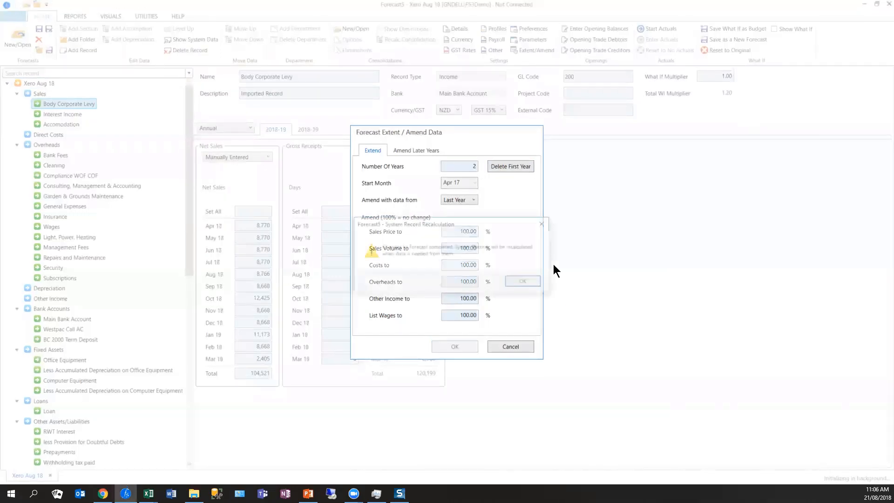
click(530, 281)
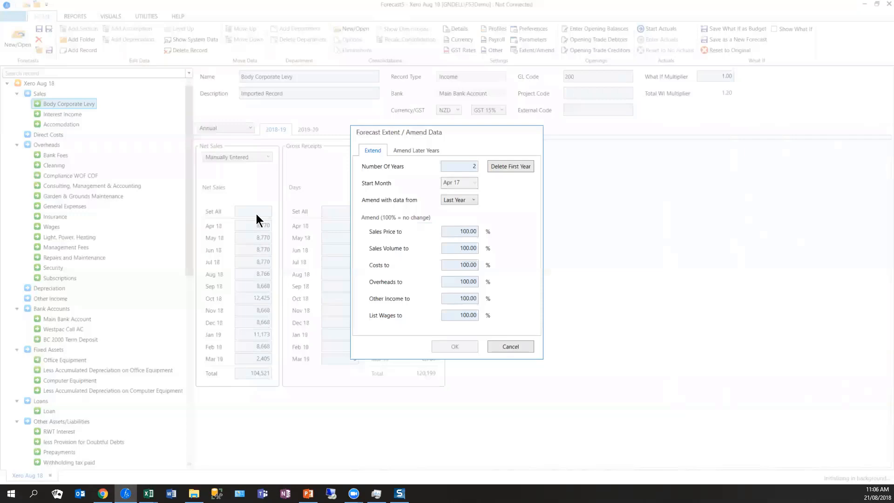
click(515, 346)
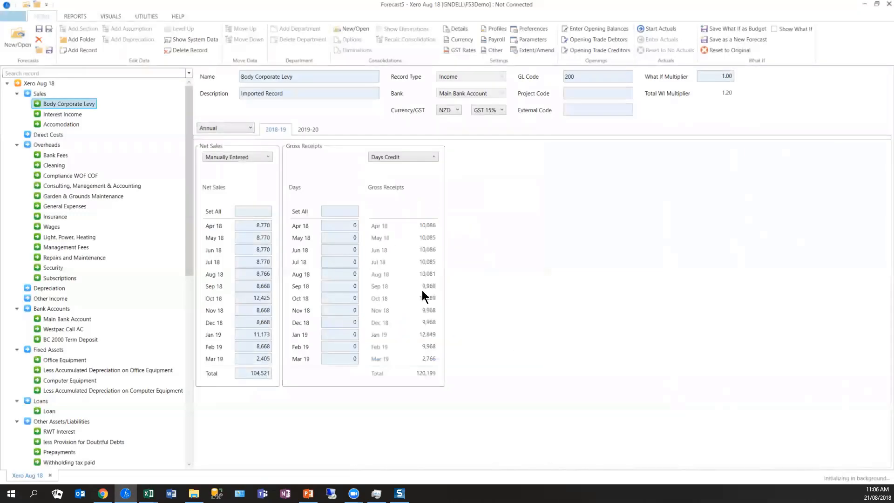
- Start importing the opening balances from the integration for Mar 18 in Enter Openings
click(594, 30)
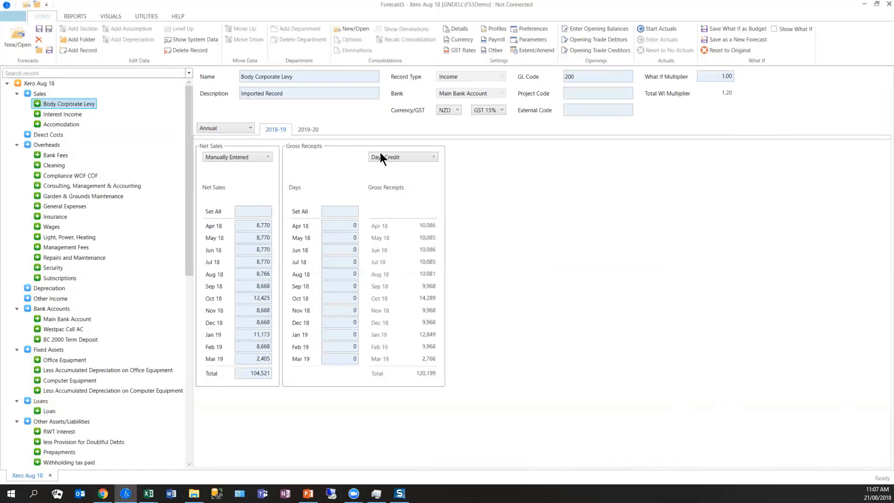
click(587, 29)
drag(494, 94, 440, 76)
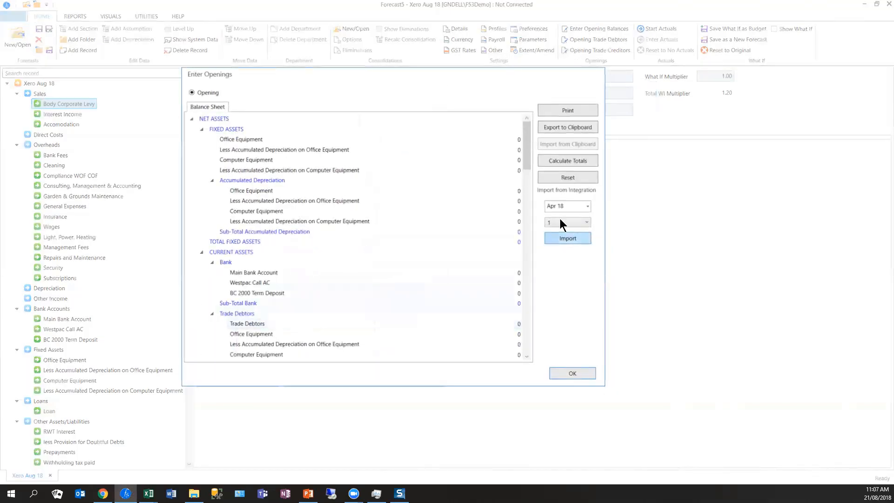
click(588, 206)
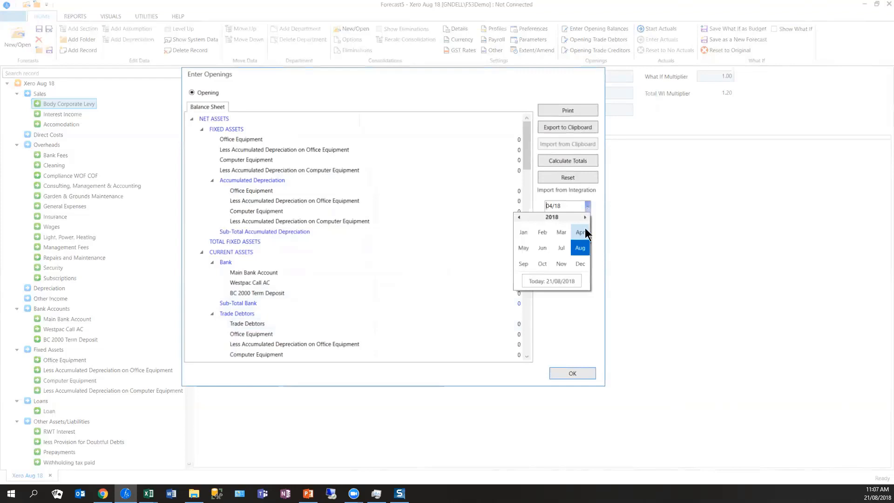
click(561, 233)
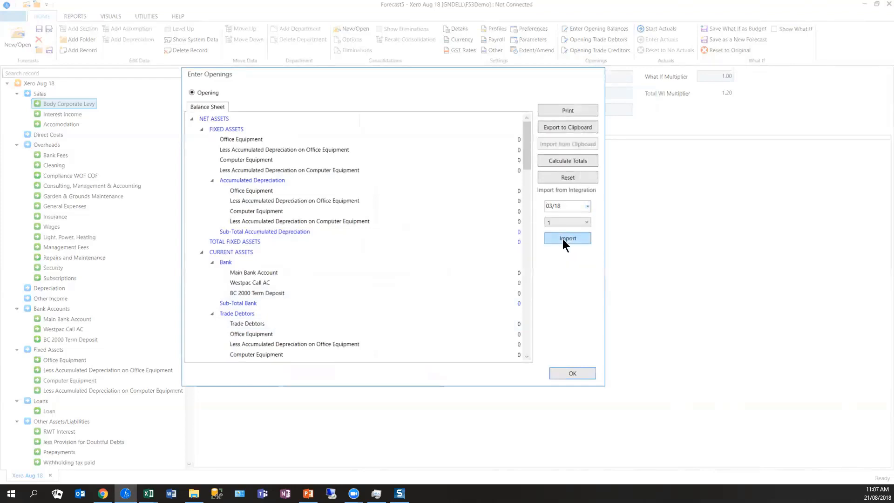
click(563, 239)
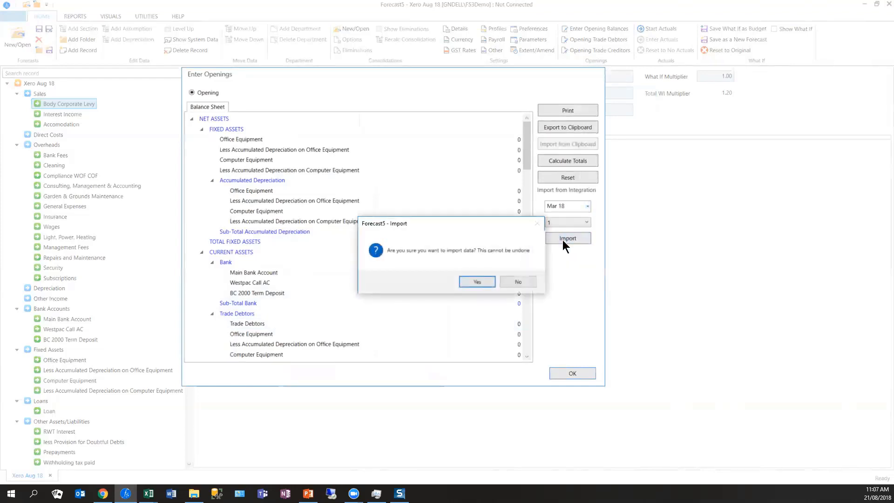
click(492, 279)
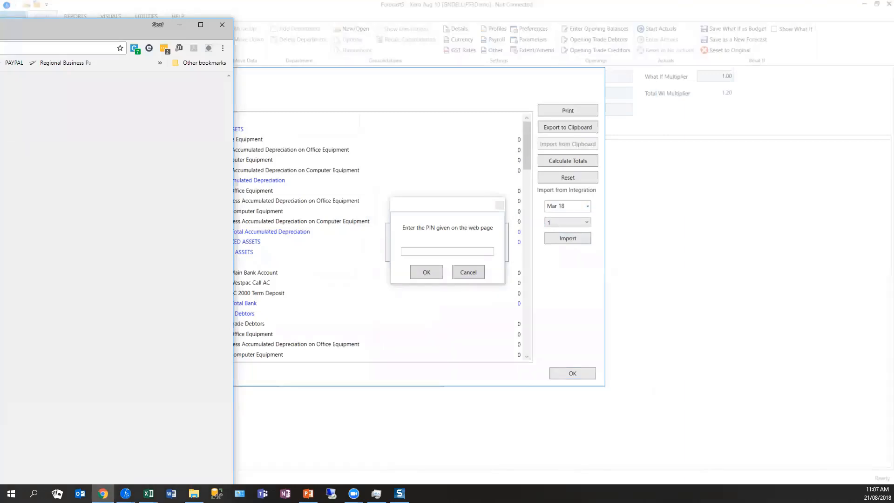
- Enter the PIN given on the authorisation web page to let the opening balances import run
click(411, 251)
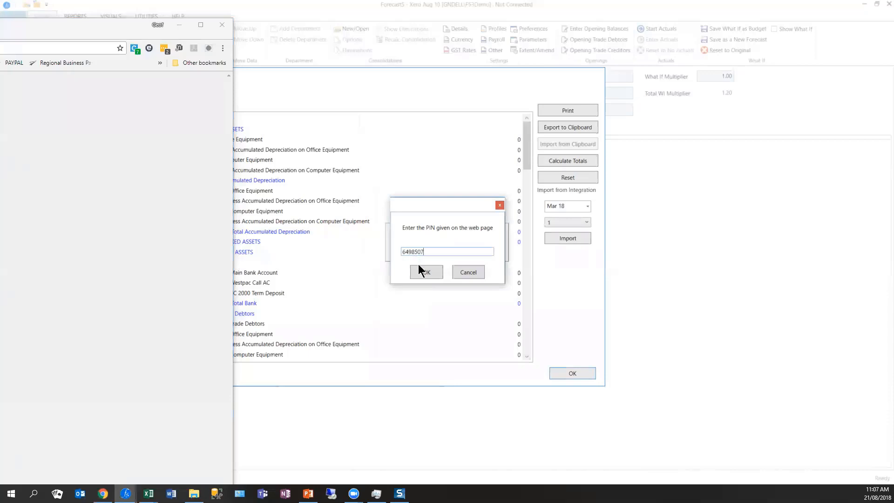
click(420, 269)
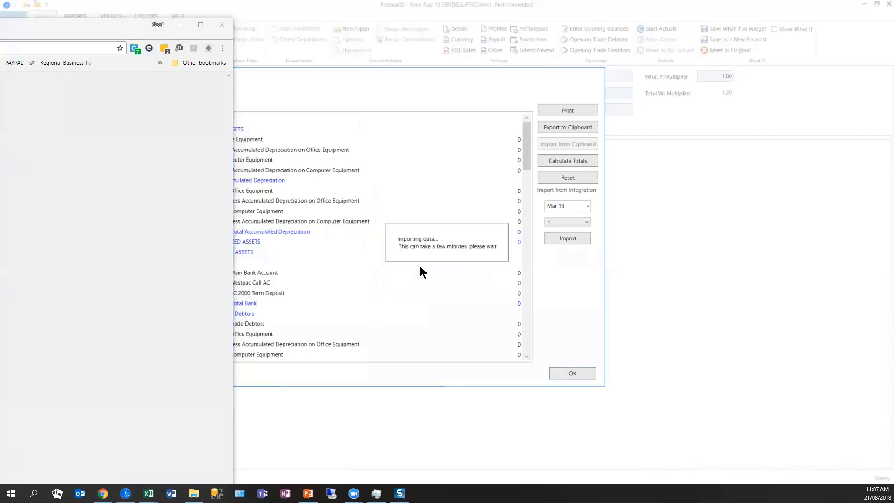
click(65, 27)
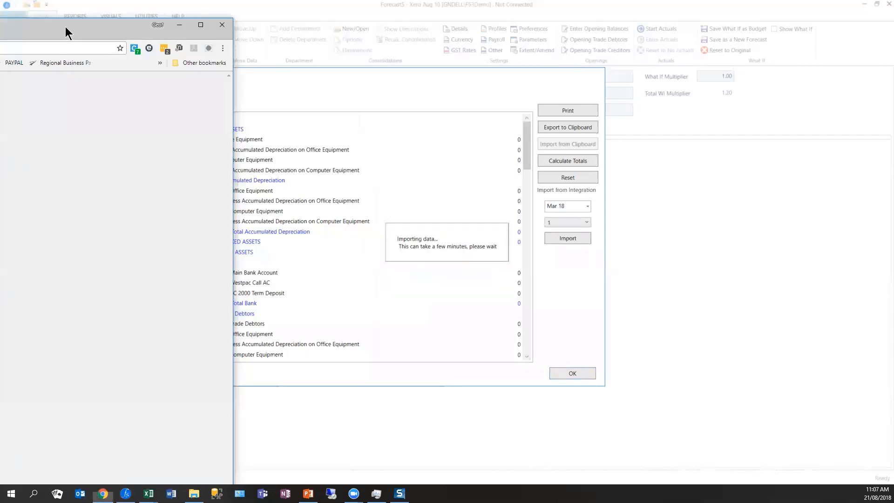
double_click(66, 27)
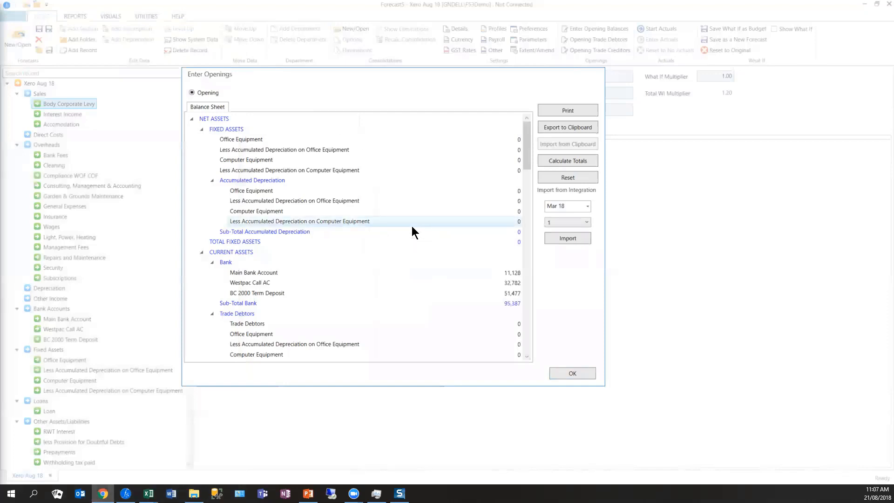
- Examine the imported opening balance sheet from fixed and current assets through liabilities to capital and reserves
scroll(425, 246, down, 6)
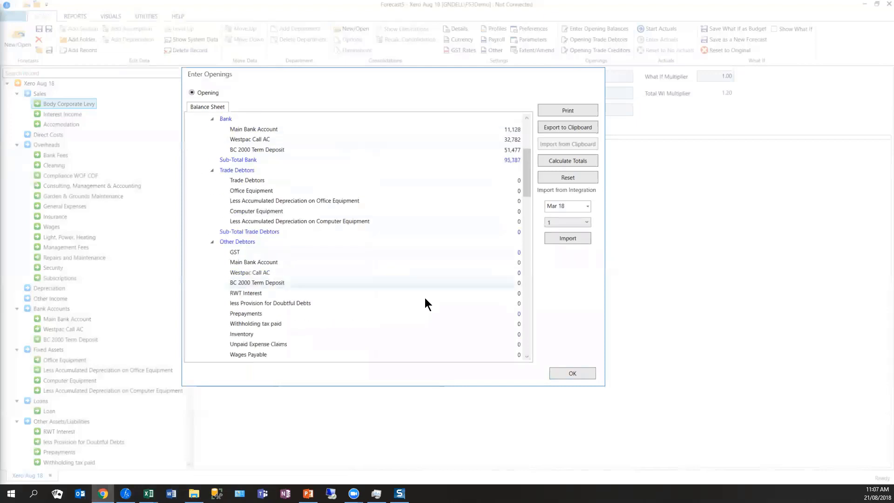
scroll(425, 299, up, 5)
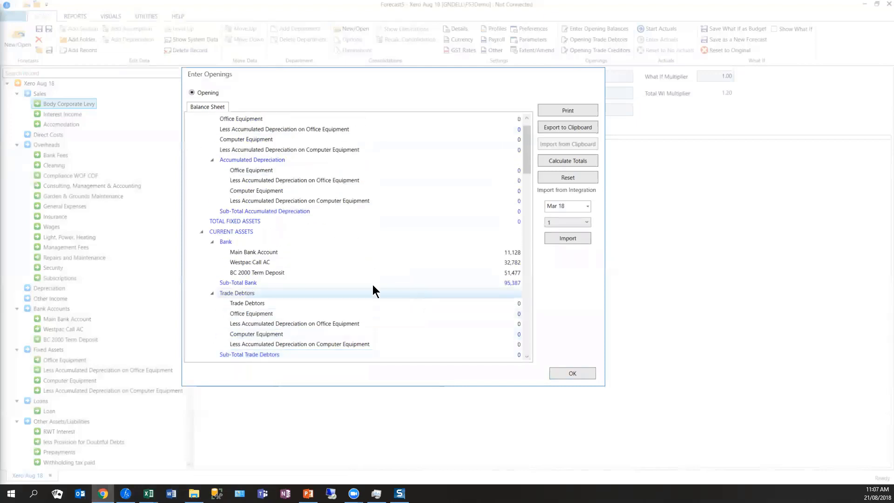
scroll(331, 254, down, 1)
scroll(331, 254, up, 2)
scroll(331, 253, down, 3)
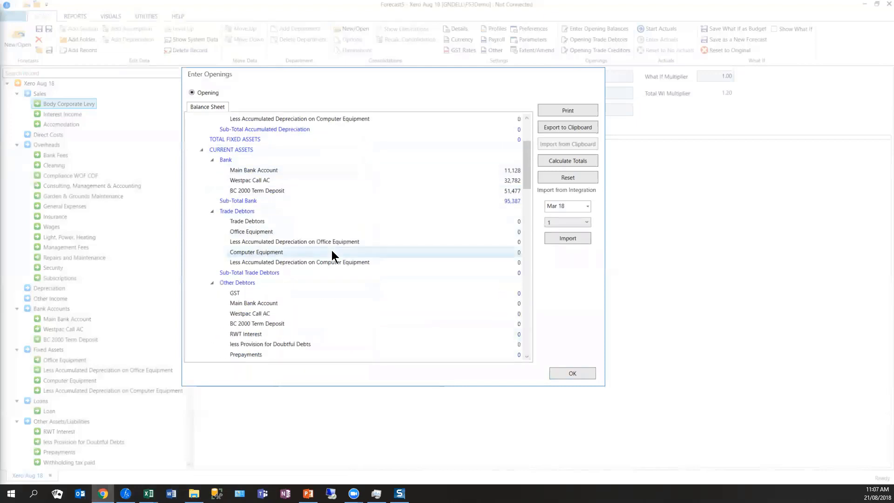
scroll(332, 254, down, 7)
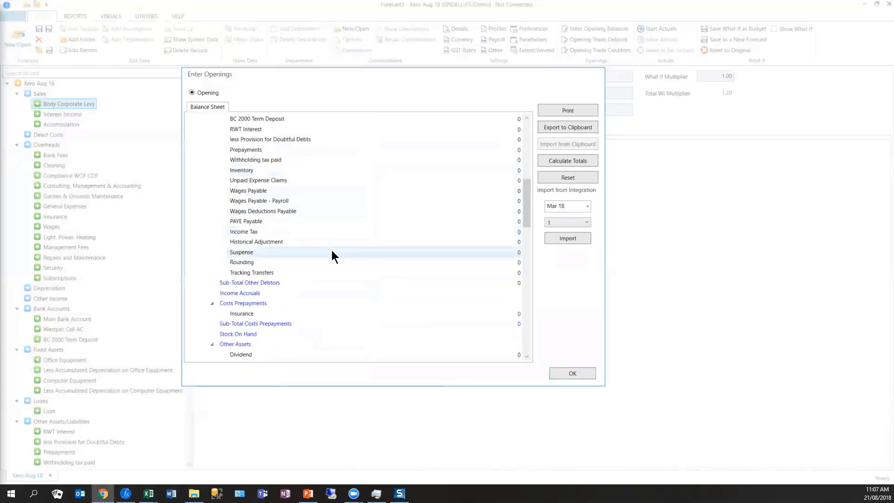
scroll(332, 251, down, 3)
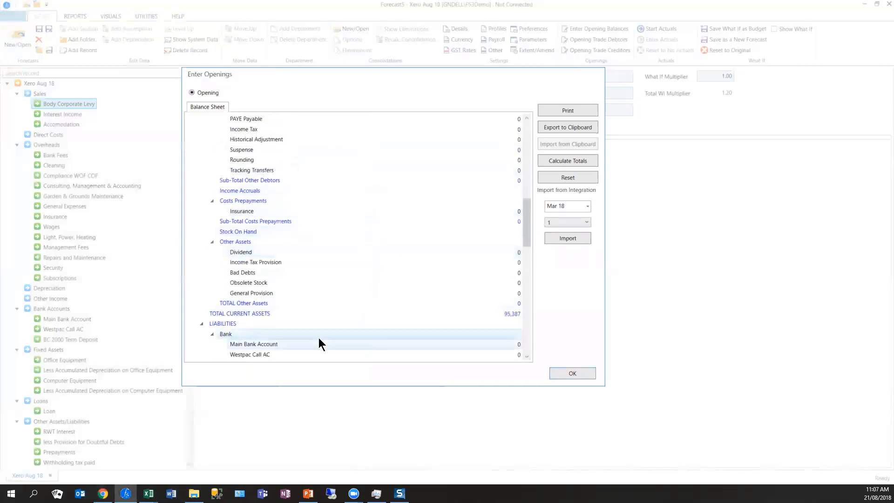
scroll(320, 340, down, 11)
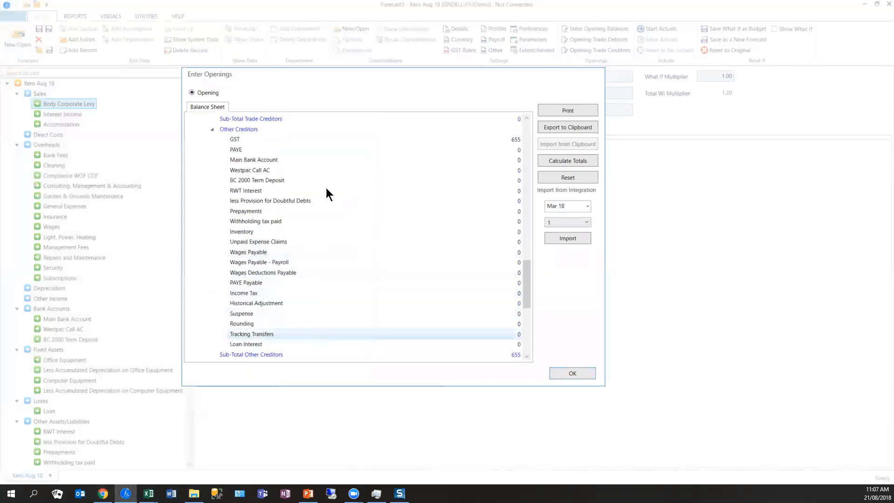
scroll(324, 258, down, 8)
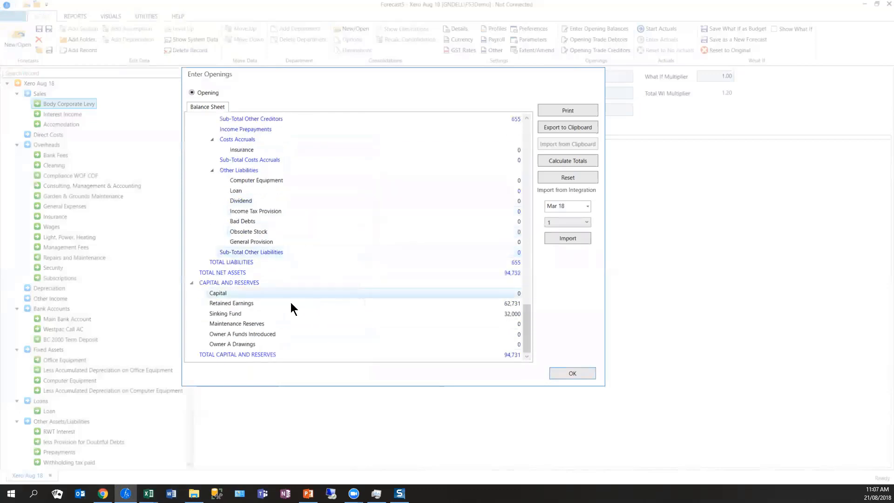
- Check the Retained Earnings opening balance, then close Enter Openings and accept auto-balancing of the opening balance sheet
click(512, 303)
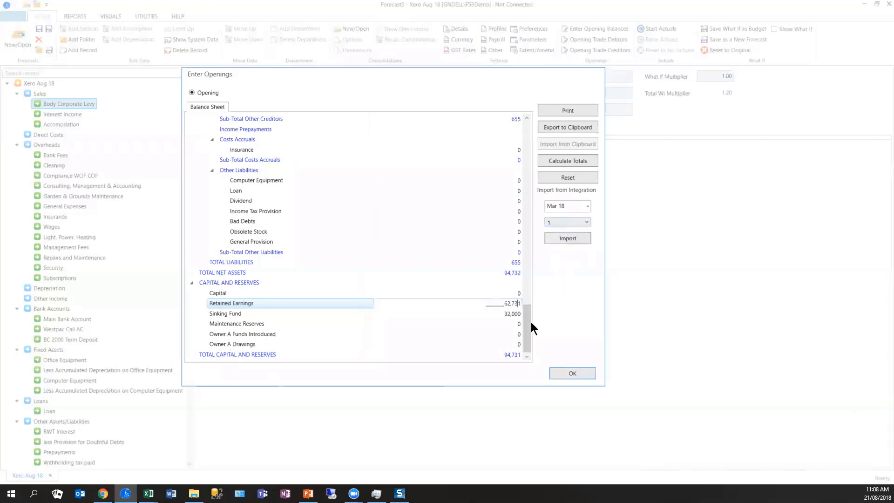
click(572, 373)
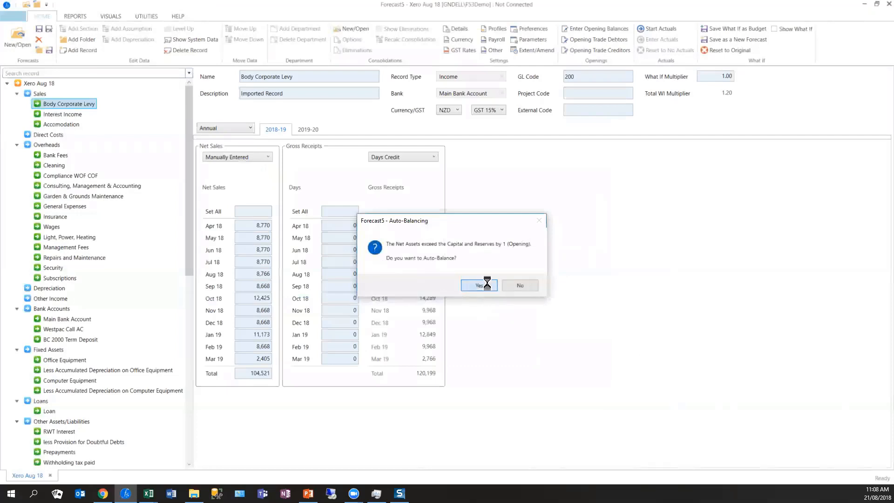
click(488, 284)
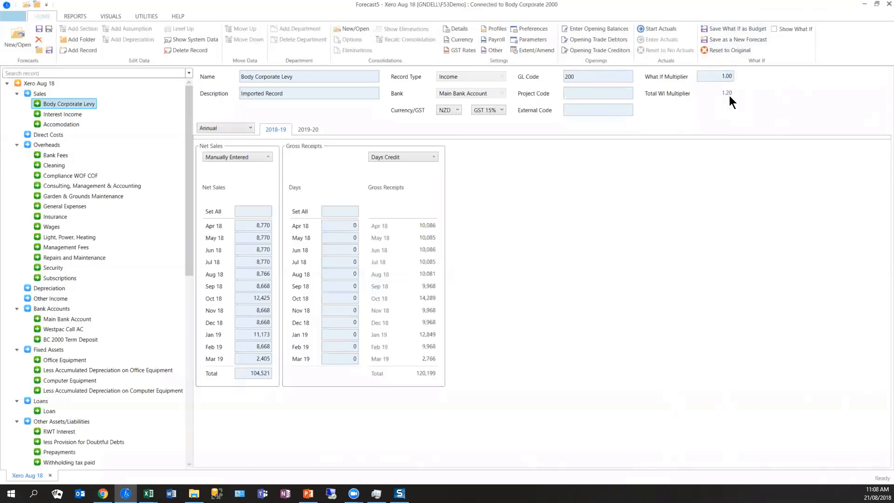
- Reset all the forecast's What If multipliers to their original values
click(729, 51)
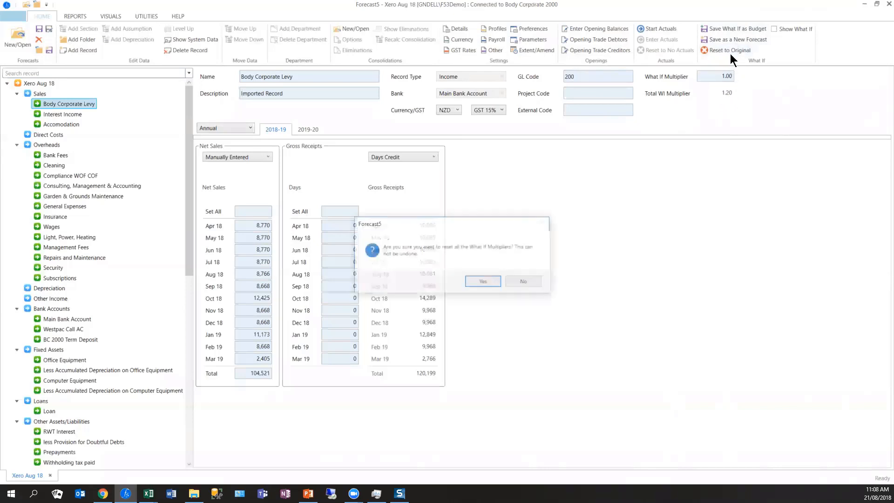
click(483, 281)
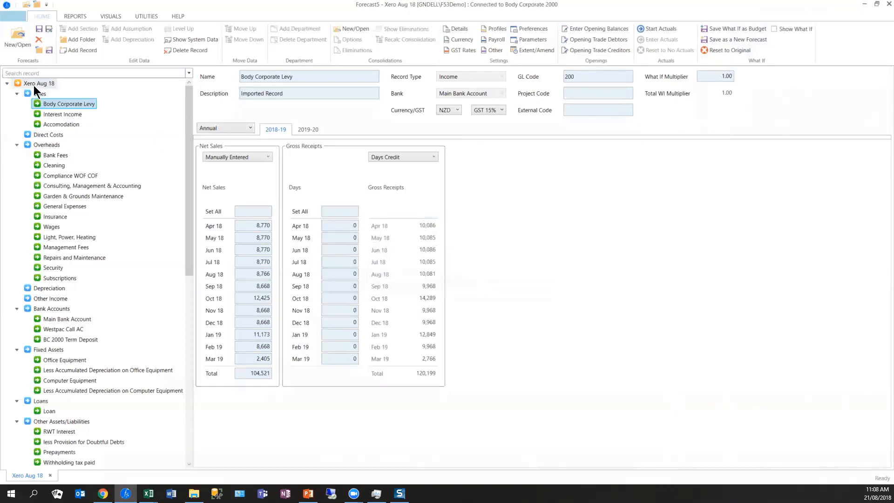
- View the Sales section's 2018-19 records and start actuals for the forecast
drag(34, 86, 33, 93)
click(38, 93)
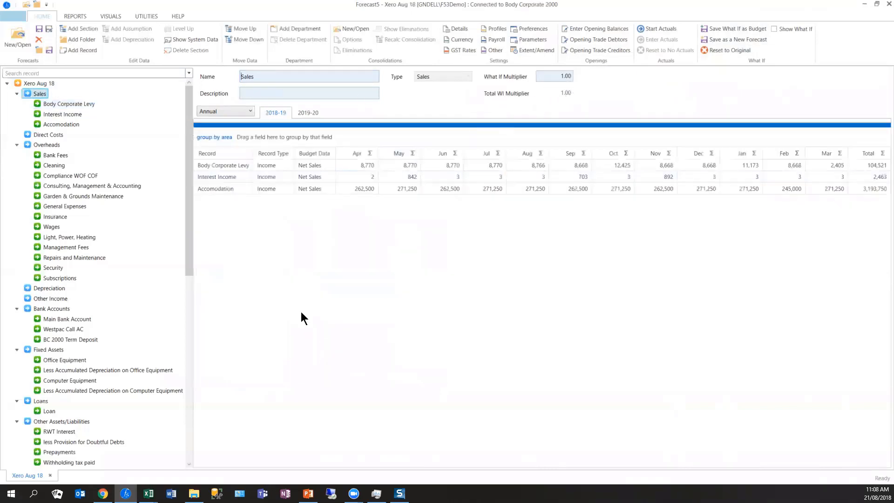
drag(187, 261, 179, 461)
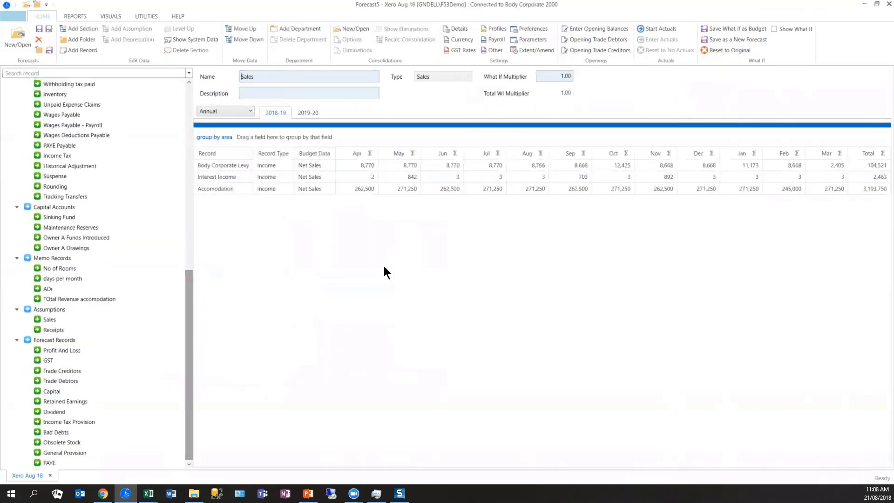
click(658, 29)
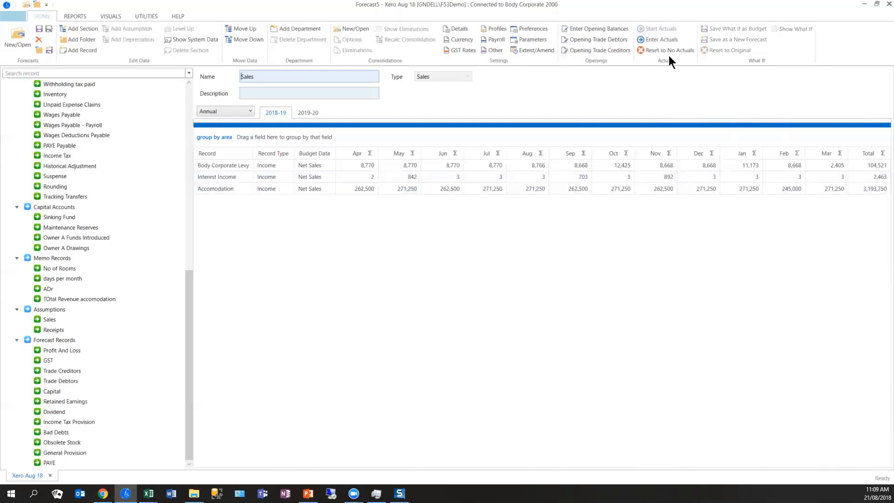
- Set all open months of Body Corporate Levy net sales to 9,000, then set Jul 18 to 11,111
scroll(186, 317, up, 10)
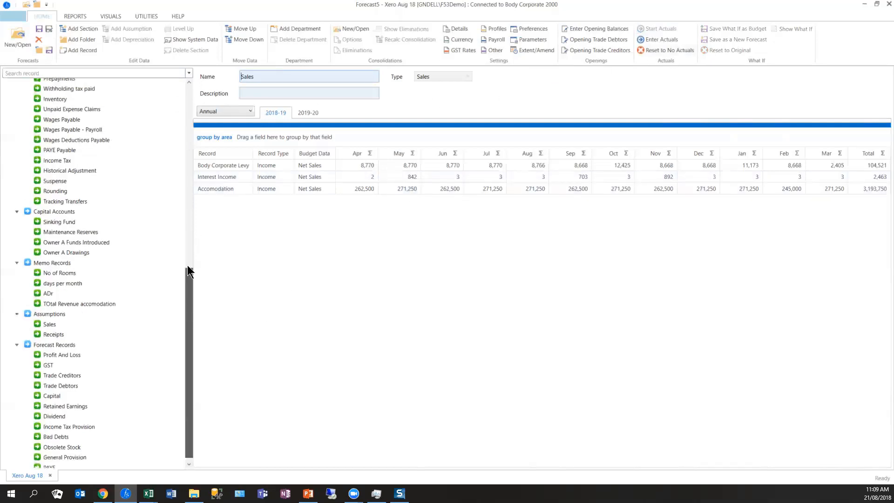
scroll(69, 105, up, 3)
click(68, 104)
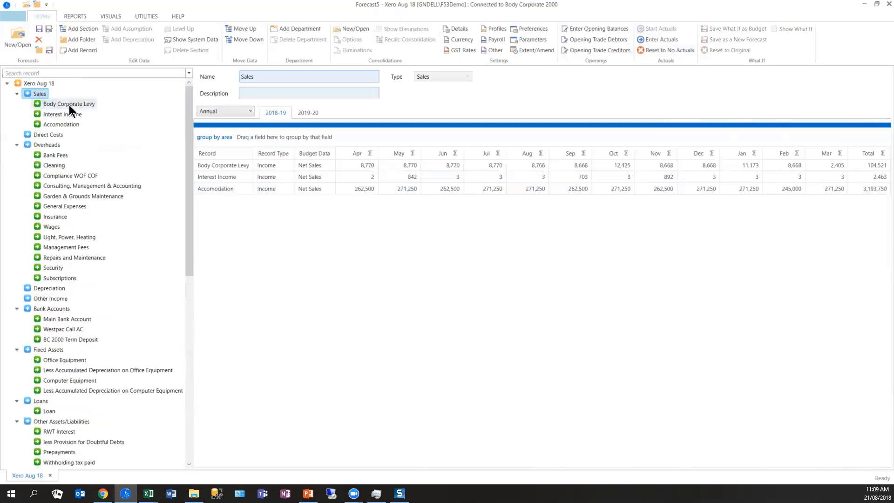
click(255, 226)
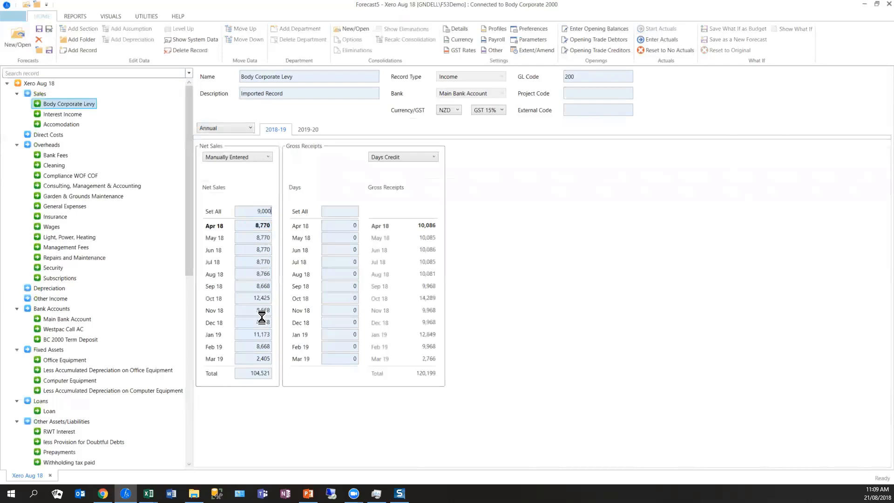
click(253, 227)
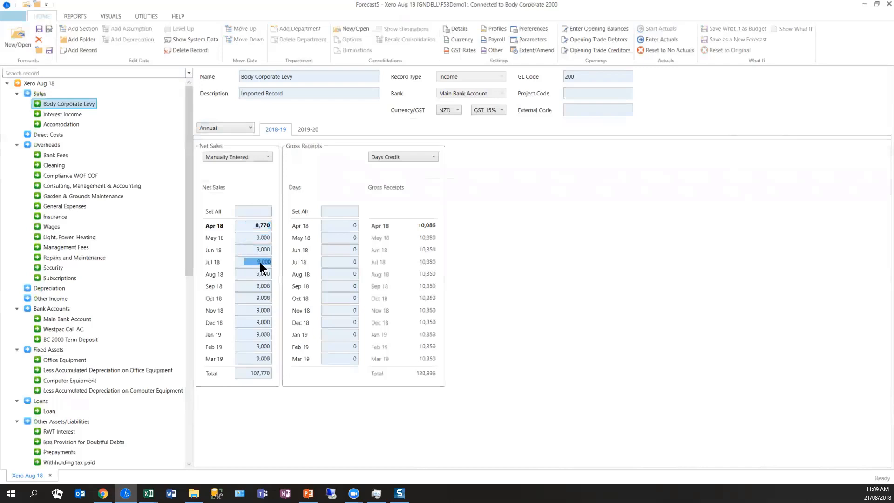
text(111111)
key(Return)
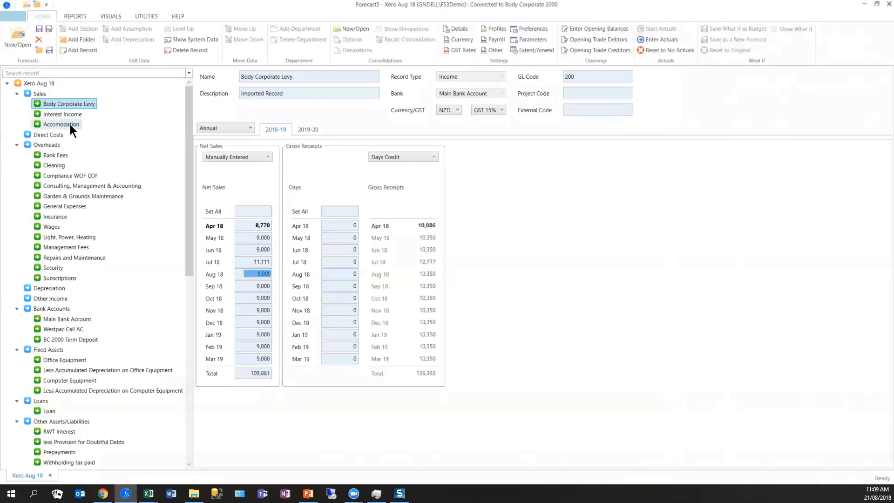
- Check the Accomodation record, then set all open months of the ADr memo record to 180
click(70, 124)
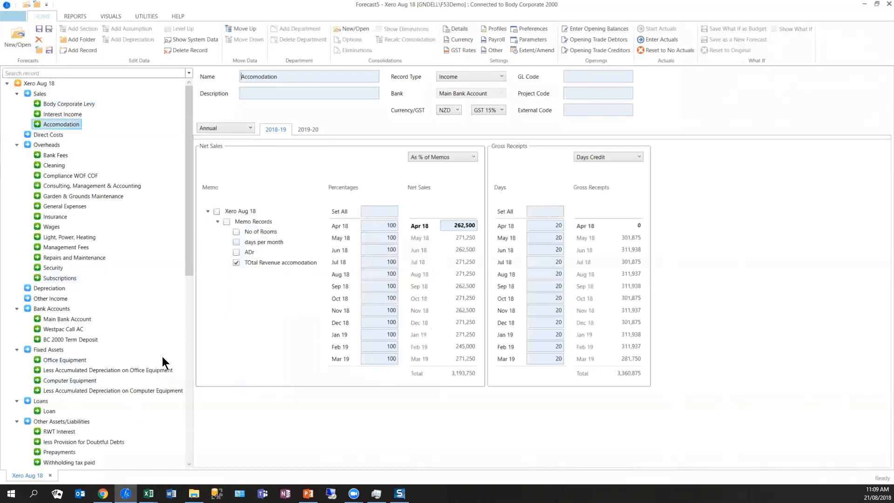
scroll(173, 424, down, 12)
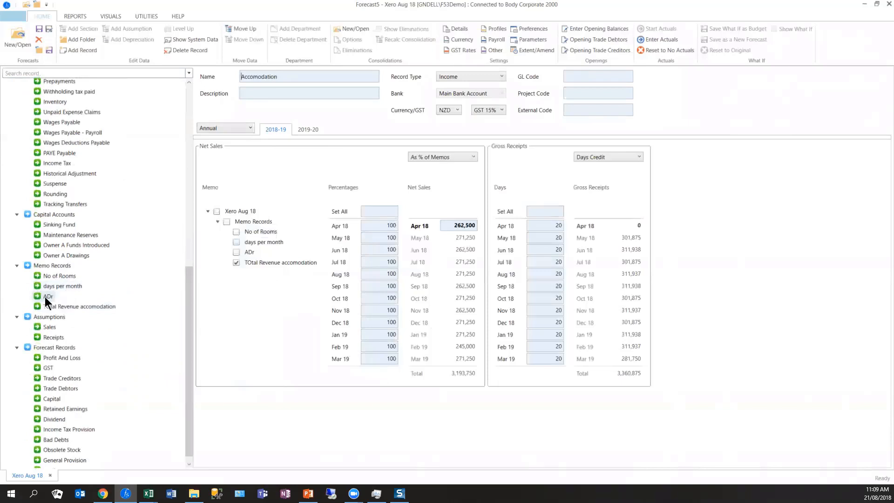
click(46, 297)
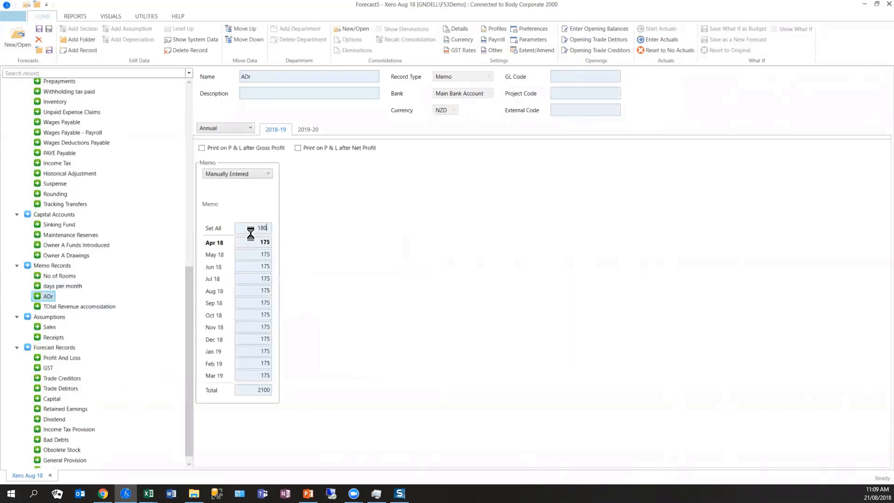
key(Tab)
- Import the Apr 18 profit and loss actuals from the integration in Enter Actuals and review the imported figures
click(673, 40)
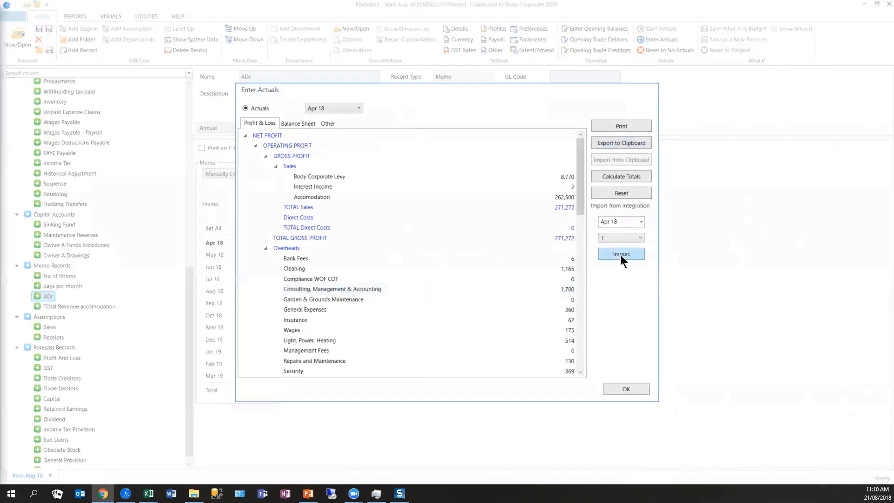
click(357, 108)
click(358, 110)
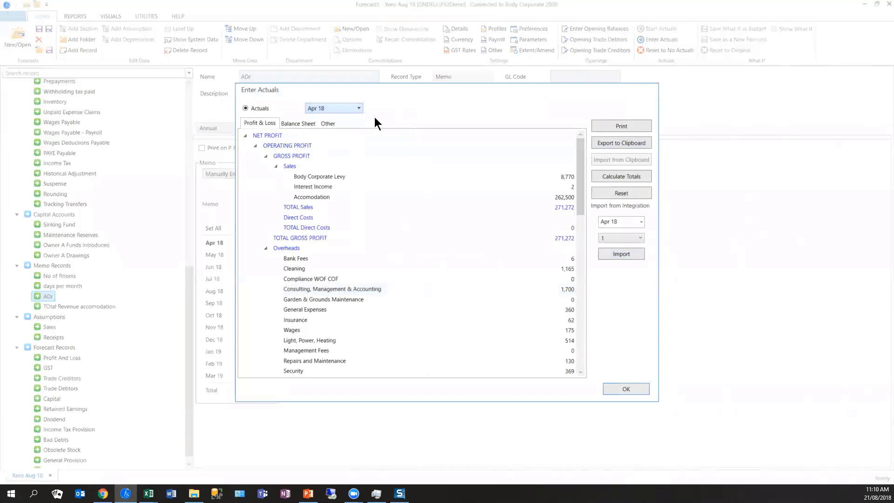
click(616, 251)
click(477, 282)
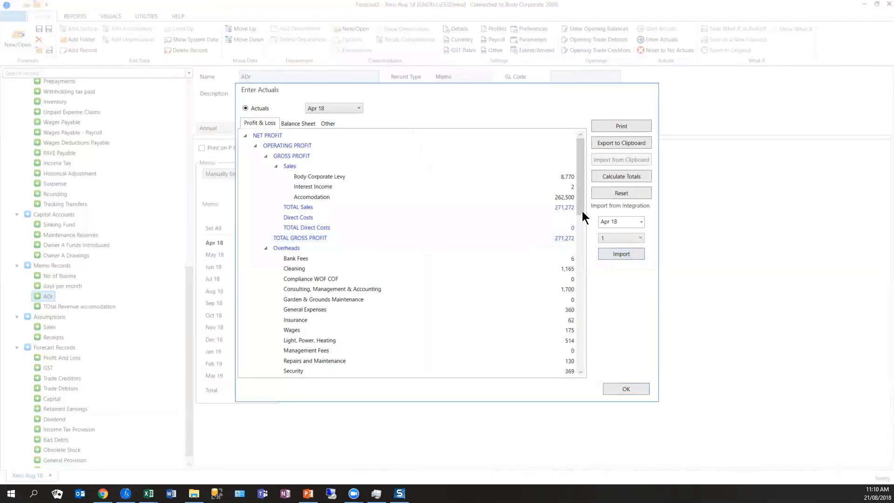
double_click(570, 178)
scroll(582, 184, down, 3)
drag(580, 189, 580, 139)
click(559, 177)
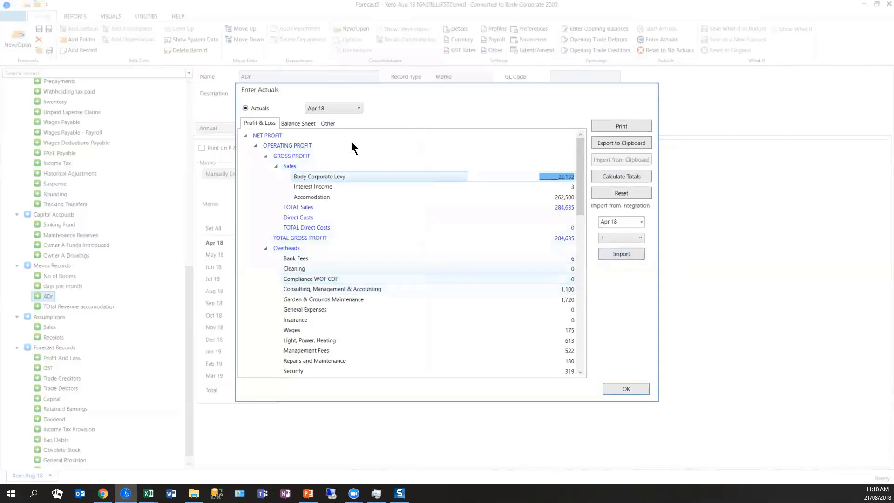
- Import the Apr 18 balance sheet actuals from the integration, review them down to capital and reserves, and close Enter Actuals
click(298, 123)
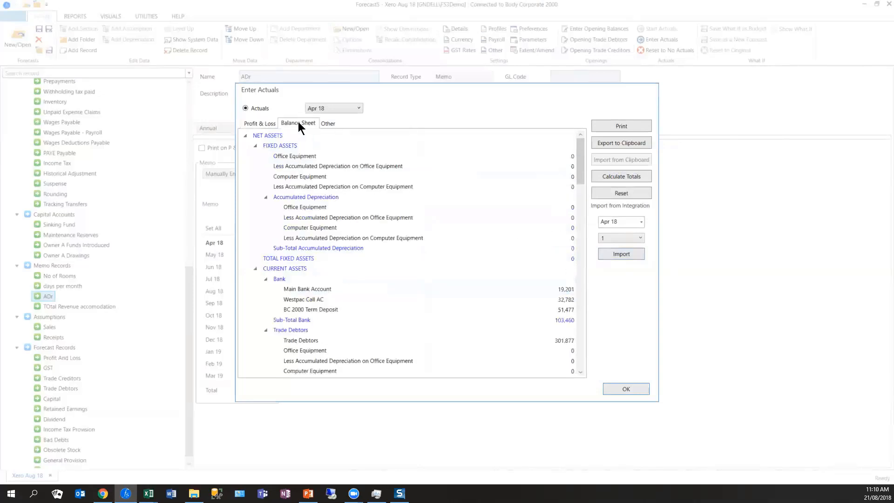
click(629, 259)
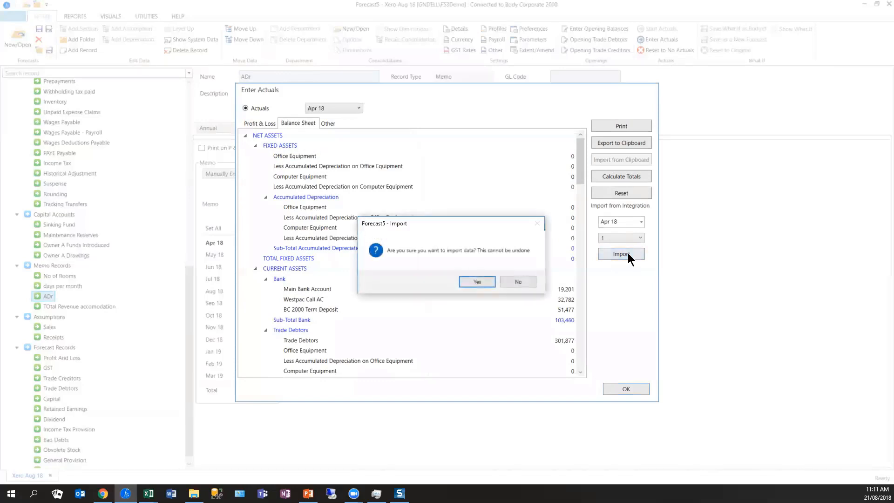
click(477, 283)
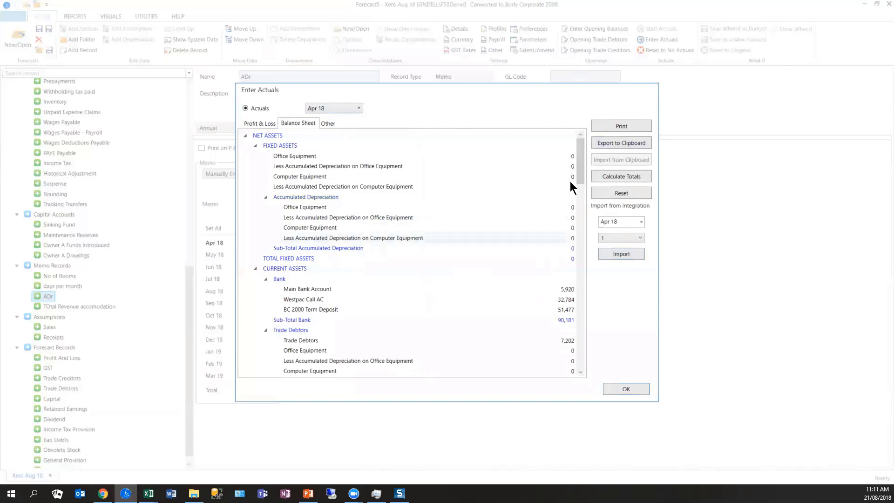
drag(582, 164, 584, 384)
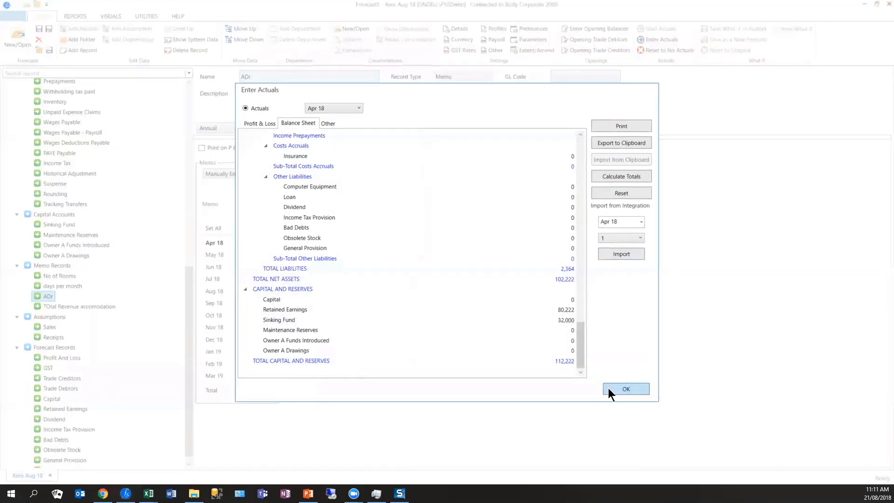
click(494, 287)
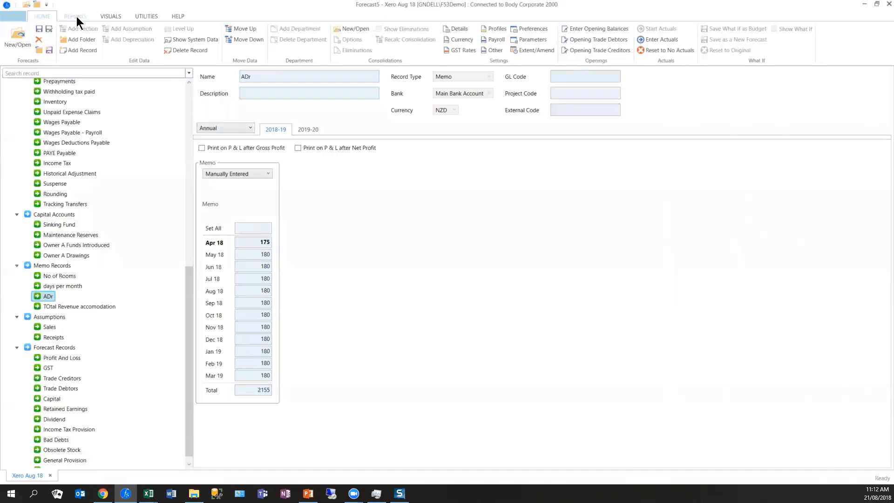
- Open the Apr 18 Profit and Loss and Cashflow variance reports against the Original Budget, with the cashflow covering all bank accounts
click(75, 17)
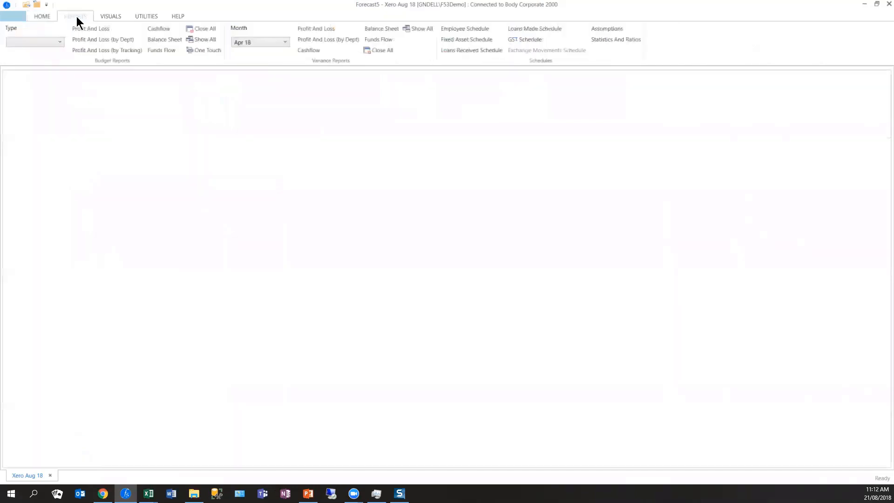
click(58, 41)
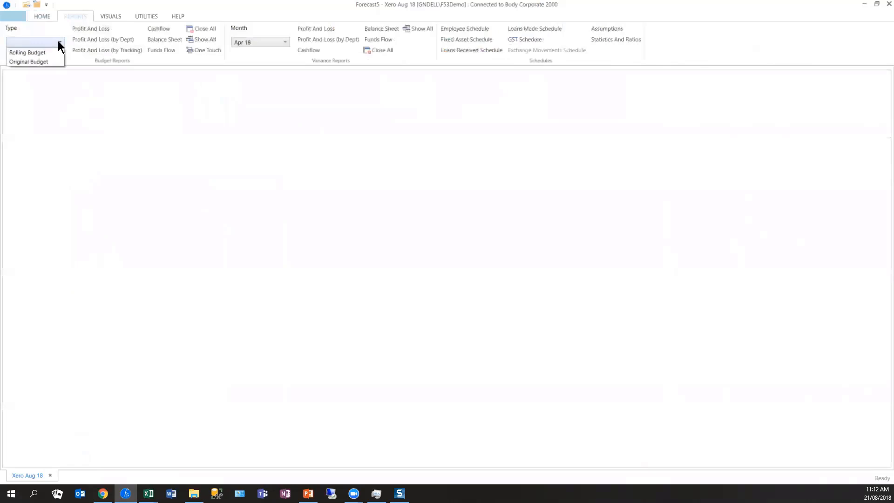
click(40, 61)
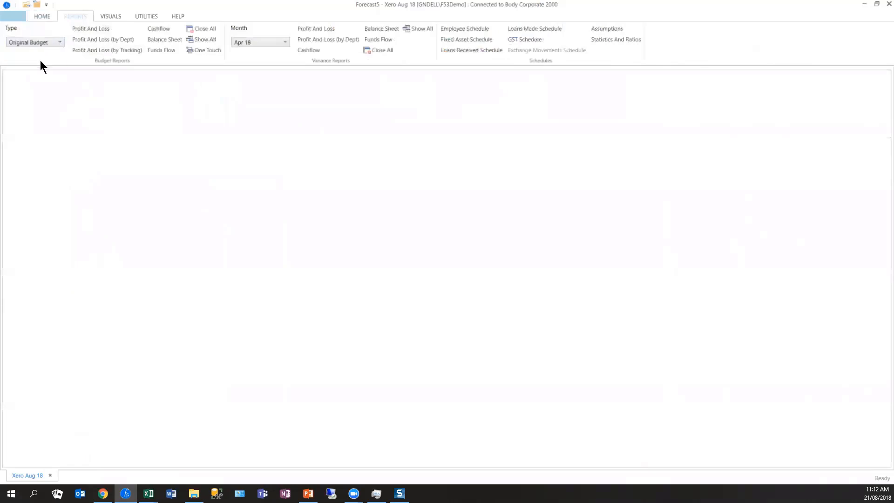
click(312, 28)
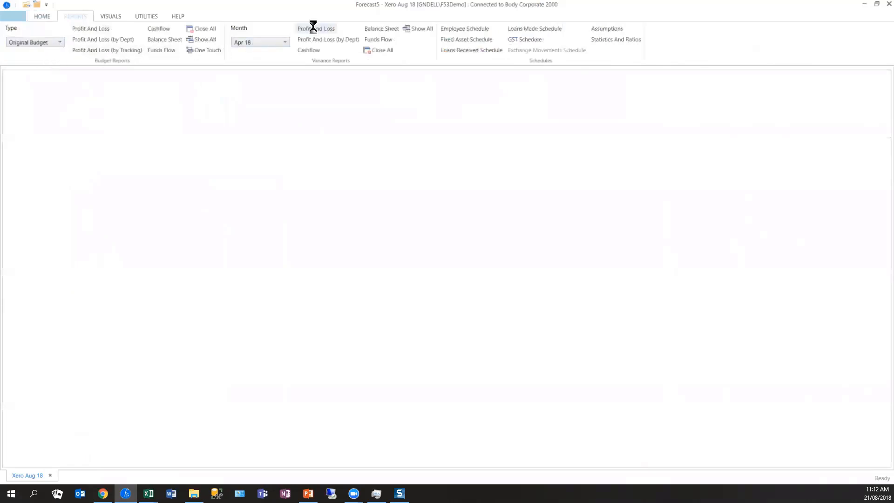
click(319, 50)
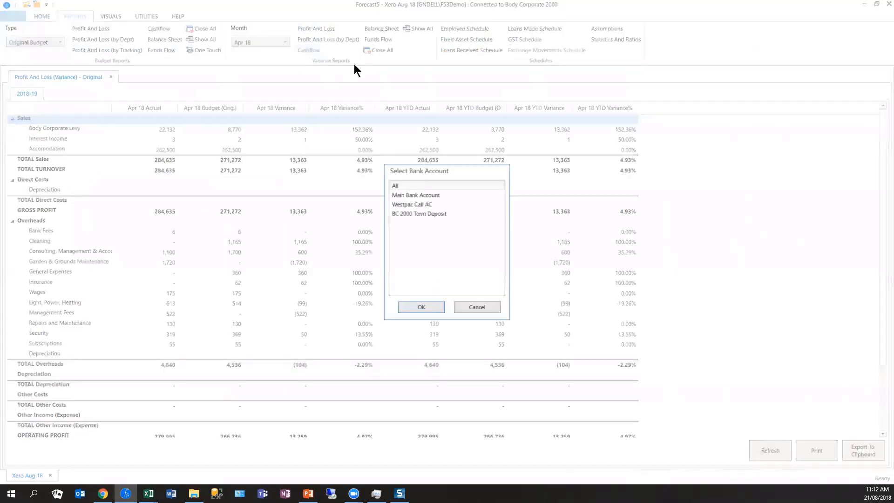
click(425, 307)
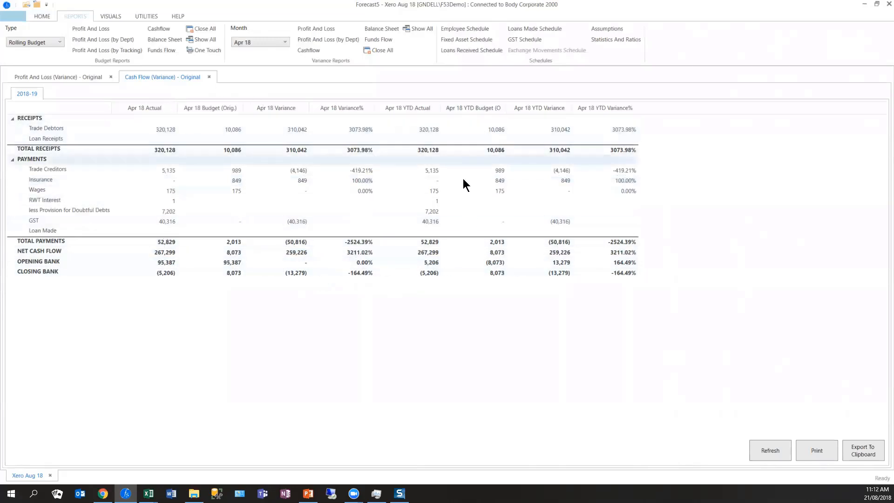
- Review the profit and loss variance, then examine the Rolling Budget Profit and Loss and Cashflow reports for 2018-19
click(75, 77)
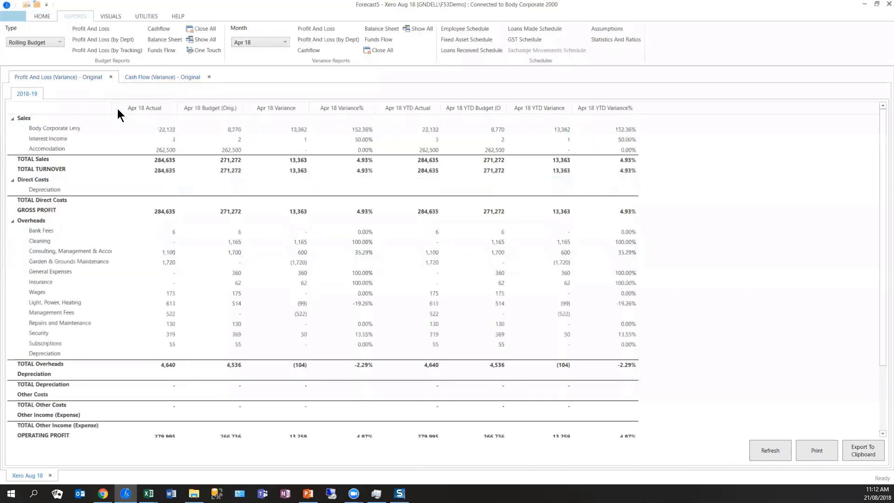
click(160, 133)
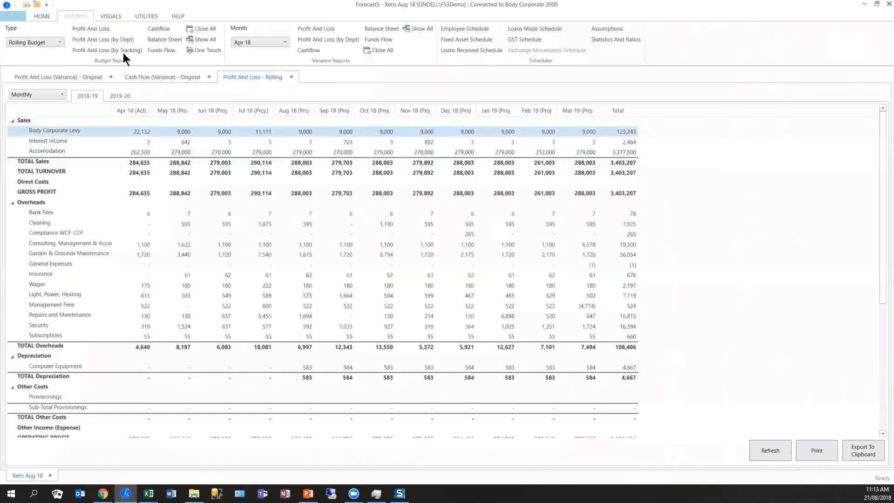
click(160, 29)
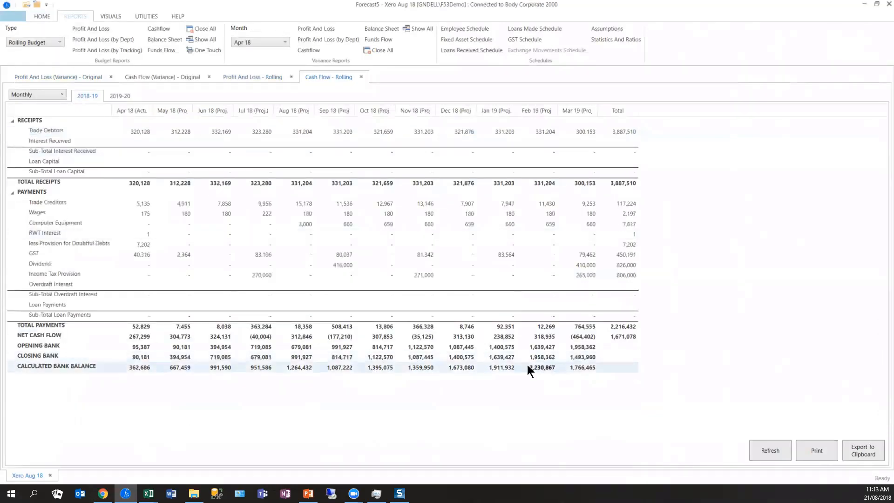
- Switch Enter Actuals to May 18, confirm the month change, and decline importing the integration's Apr 18 data
click(42, 16)
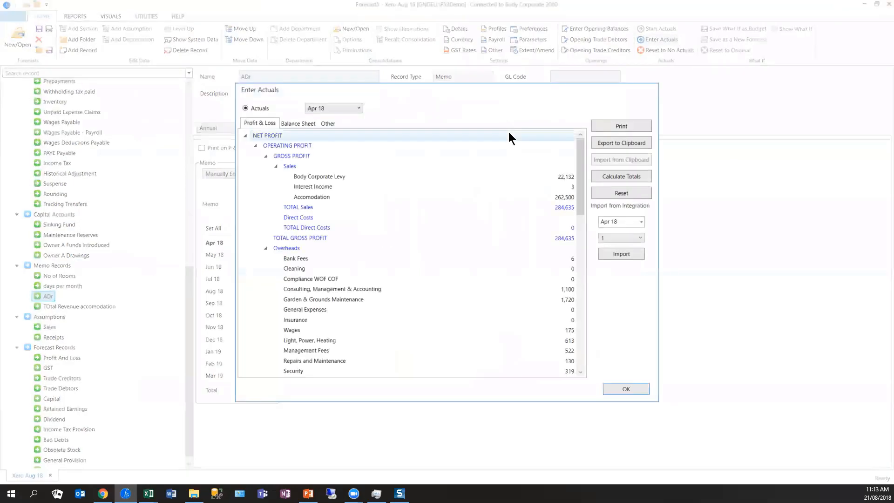
click(342, 112)
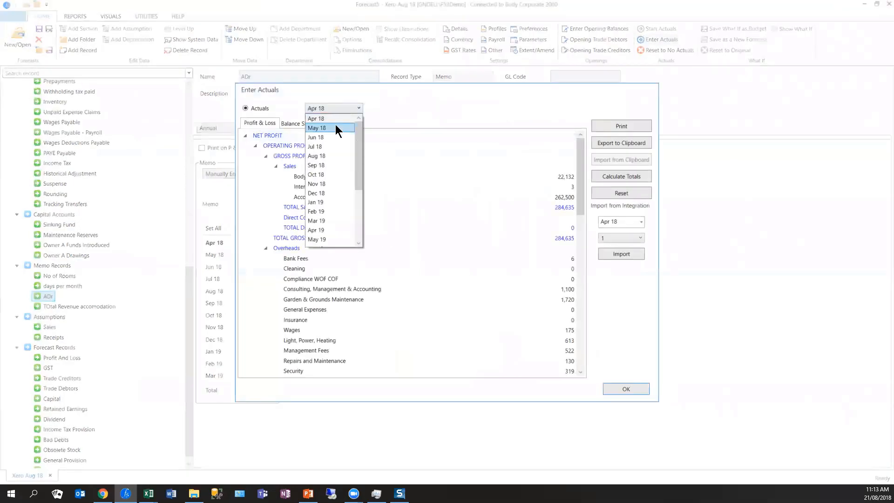
click(336, 124)
click(475, 281)
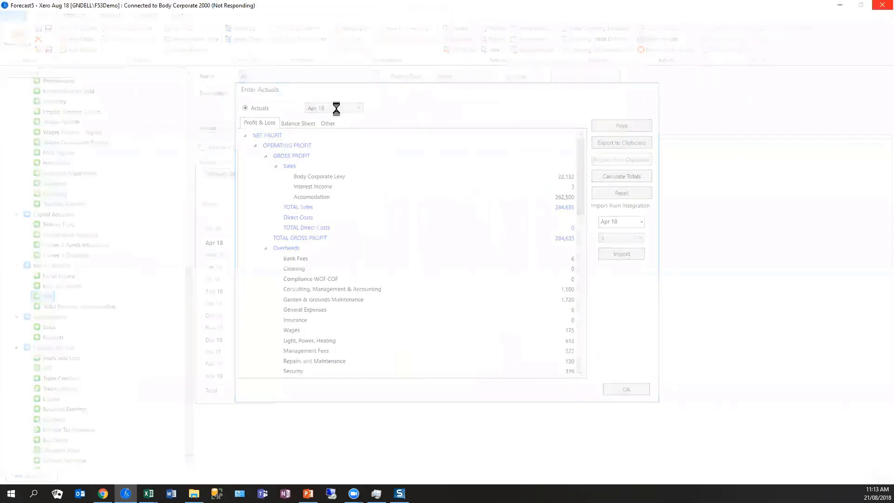
click(515, 281)
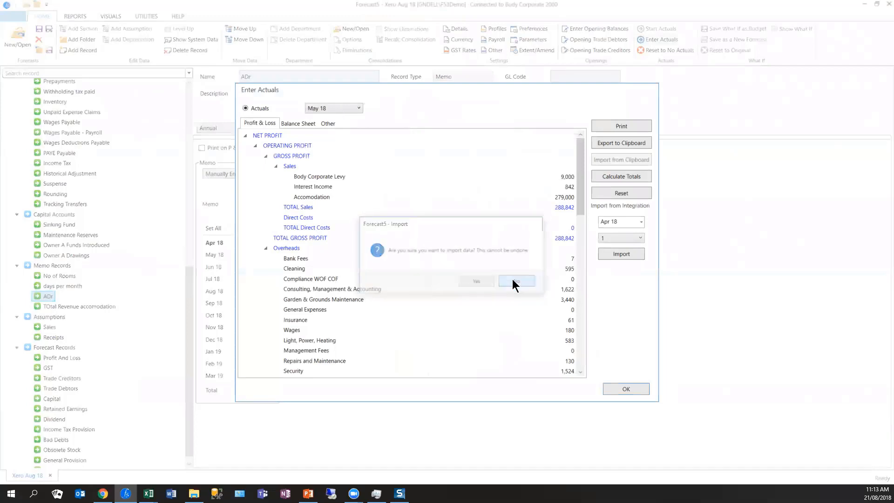
- Set the integration period to May 18, import the May 18 profit and loss actuals, review them, and close Enter Actuals
click(618, 221)
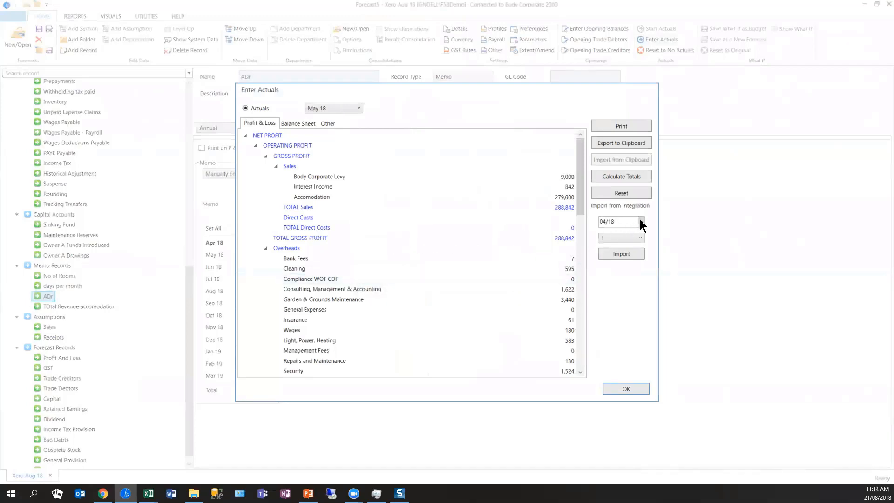
click(641, 224)
click(578, 264)
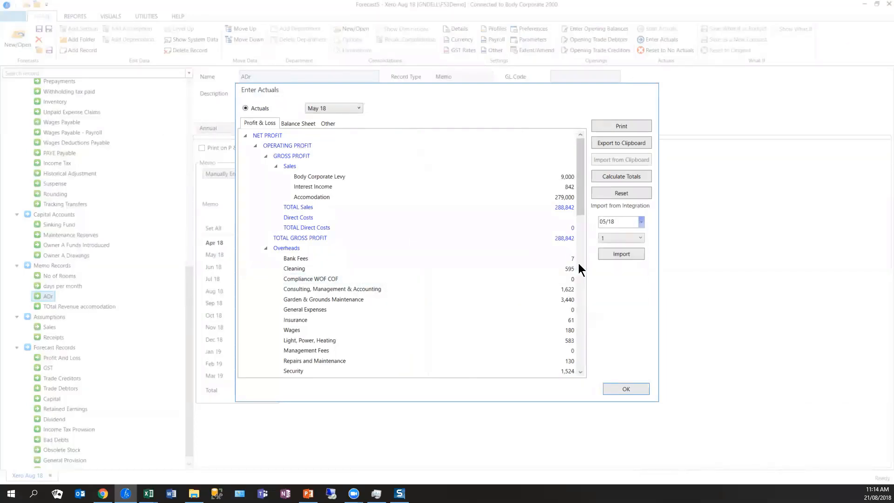
click(615, 255)
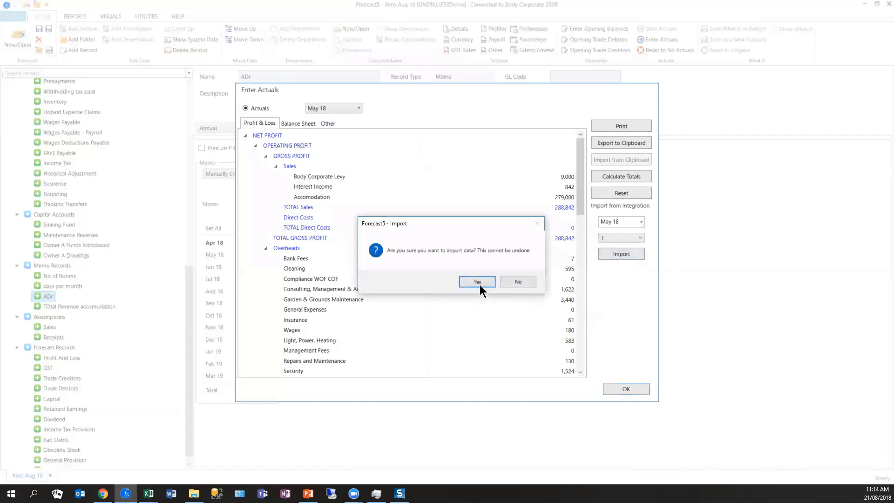
click(477, 283)
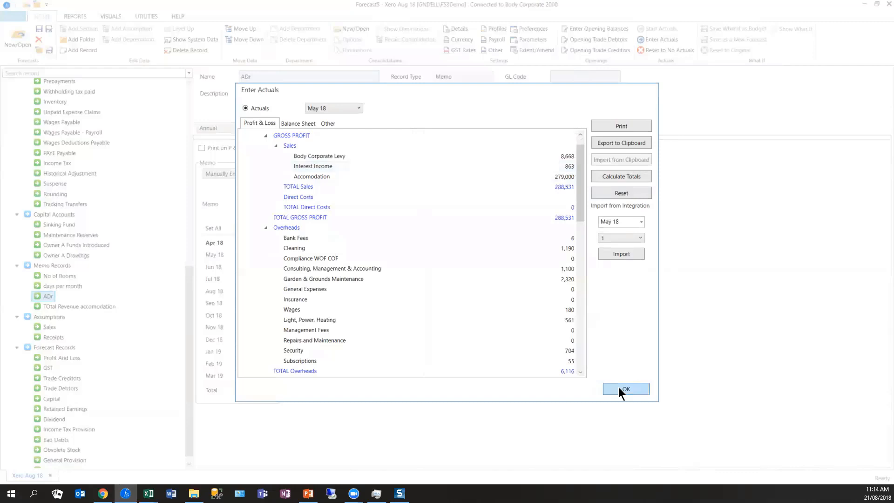
click(619, 389)
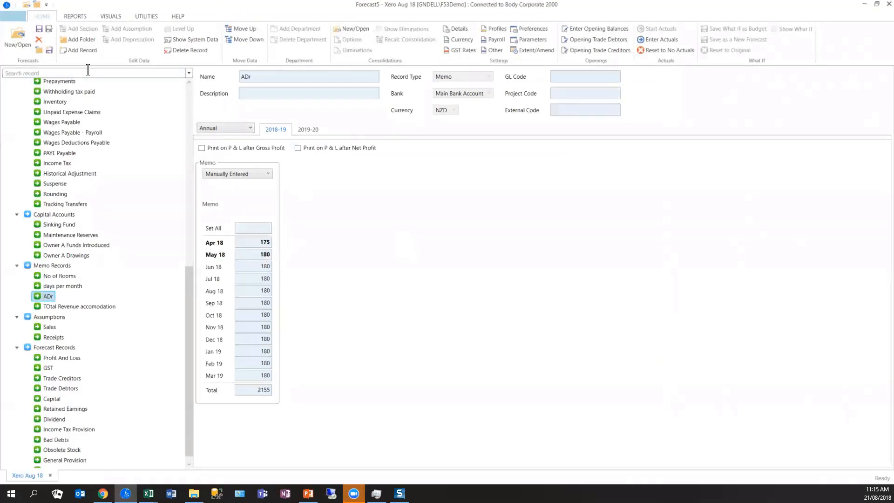
- Close all open variance and budget reports and open the May 18 Profit and Loss variance report against the Rolling Budget
click(79, 19)
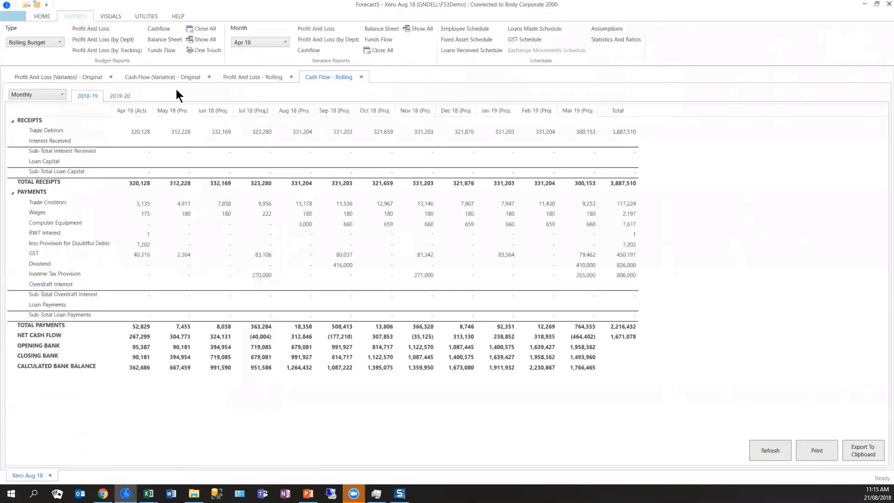
click(375, 48)
click(199, 30)
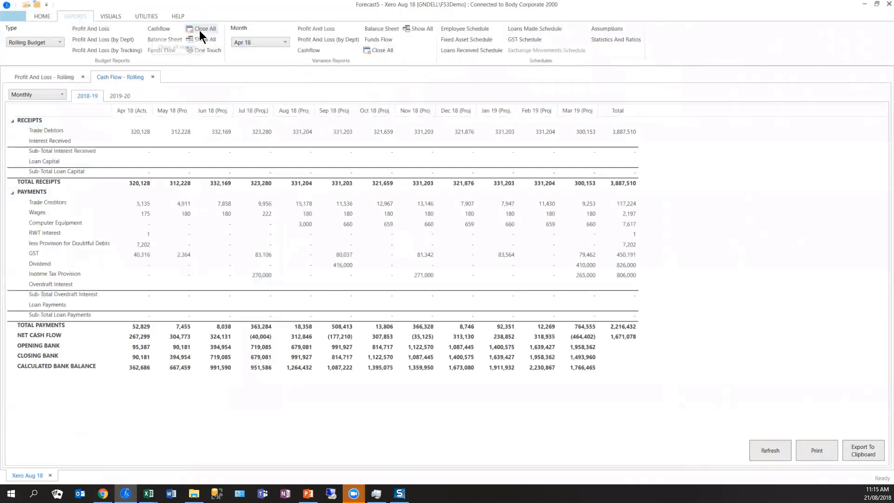
click(252, 41)
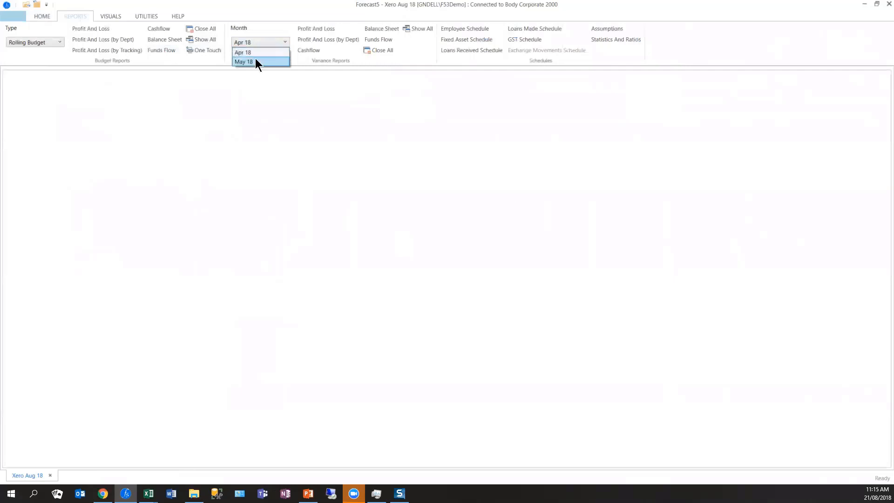
click(255, 60)
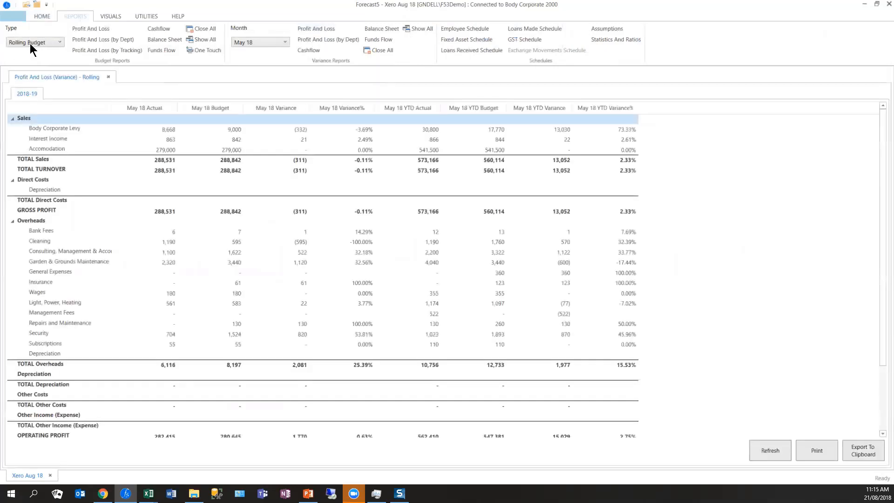
- Open the May 18 Profit and Loss variance against the Original Budget and compare its Body Corporate Levy line with the rolling version
click(30, 43)
click(32, 62)
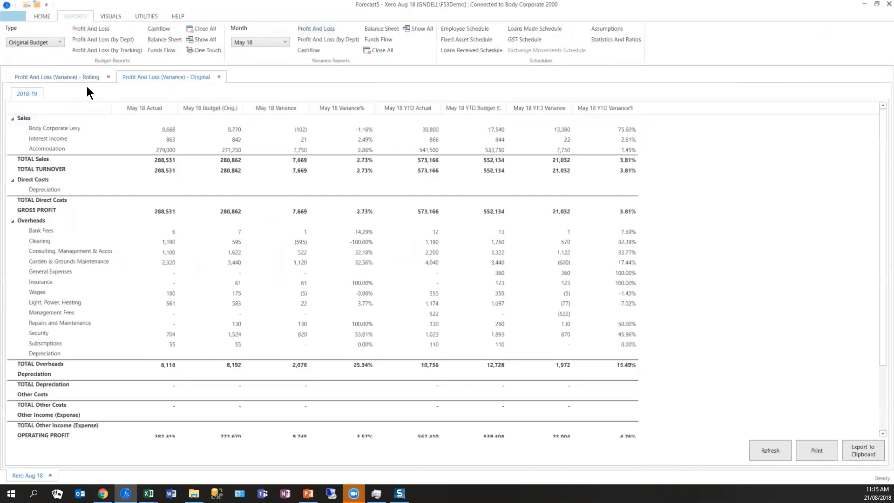
click(236, 130)
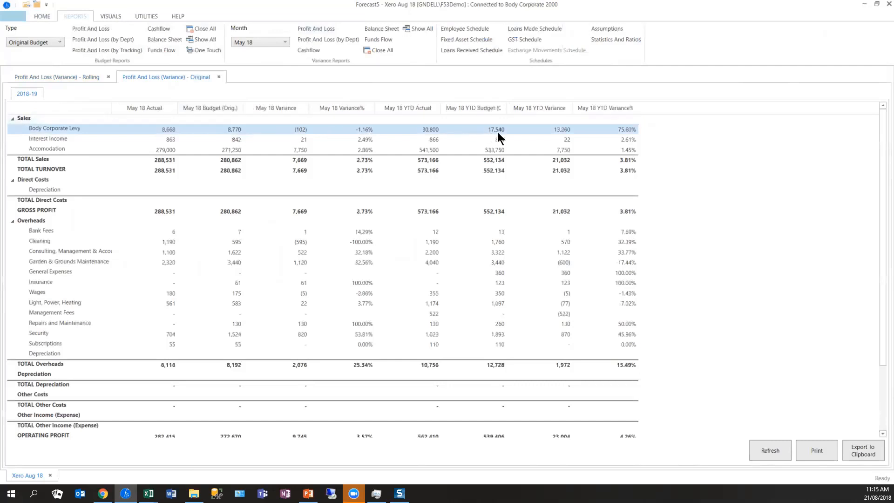
click(70, 77)
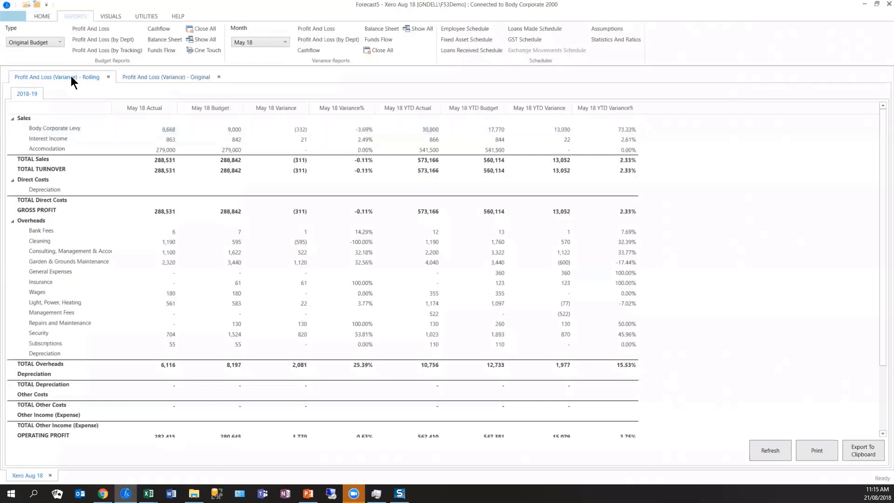
click(233, 131)
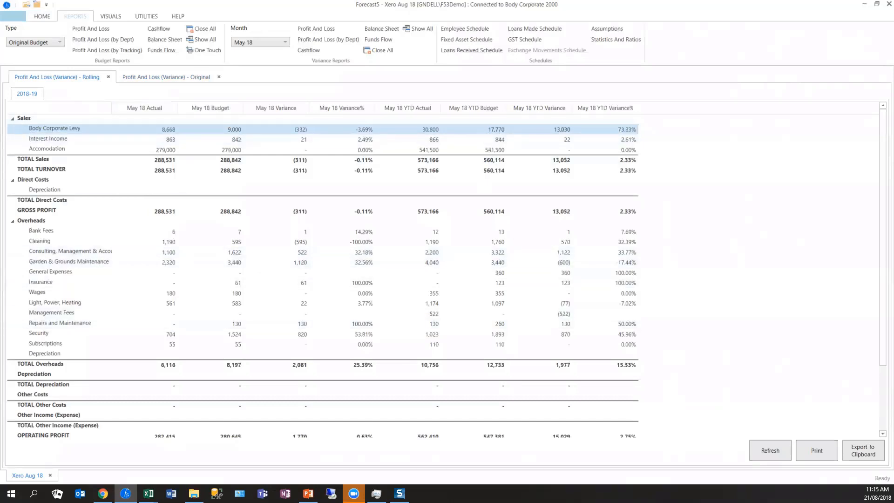
- Save a copy of the forecast as "Xero Aug 18 2nd source" and reopen Xero Aug 18 alongside it
click(43, 17)
drag(185, 307, 194, 71)
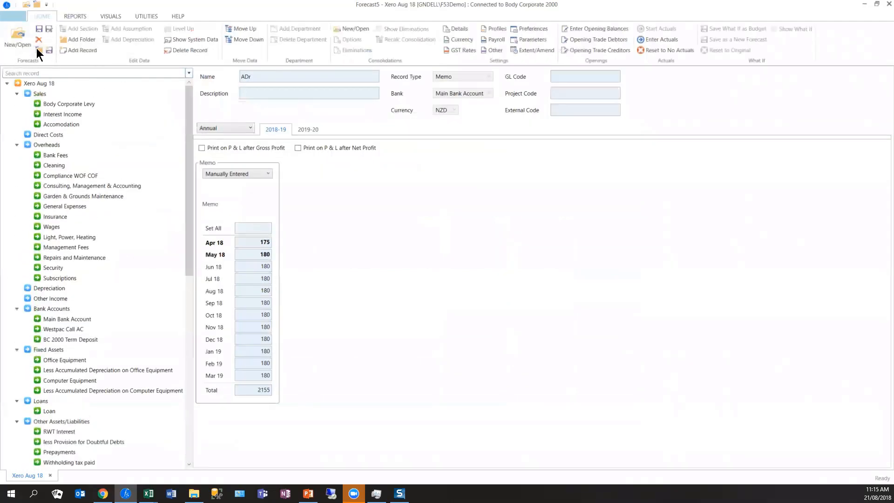
click(49, 28)
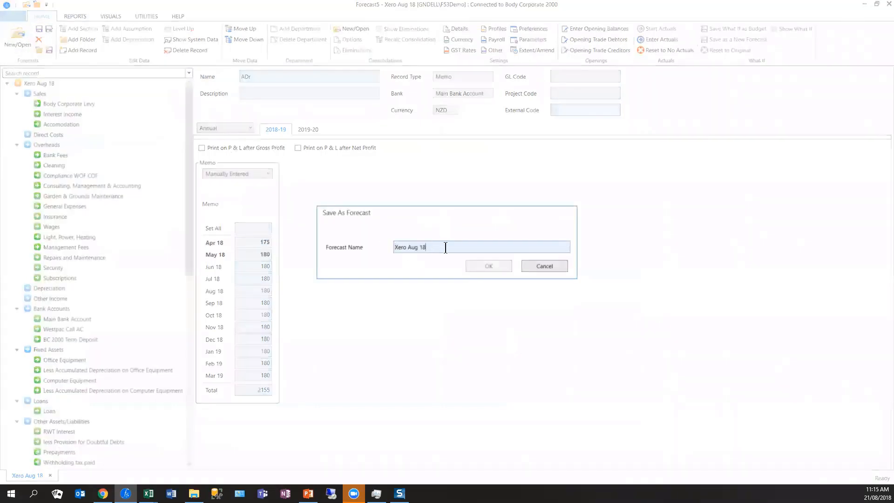
text(2)
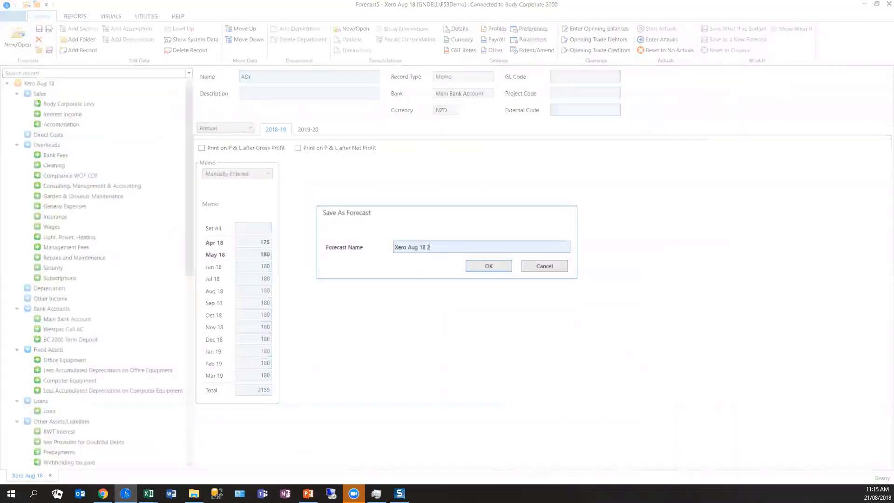
text(nd source)
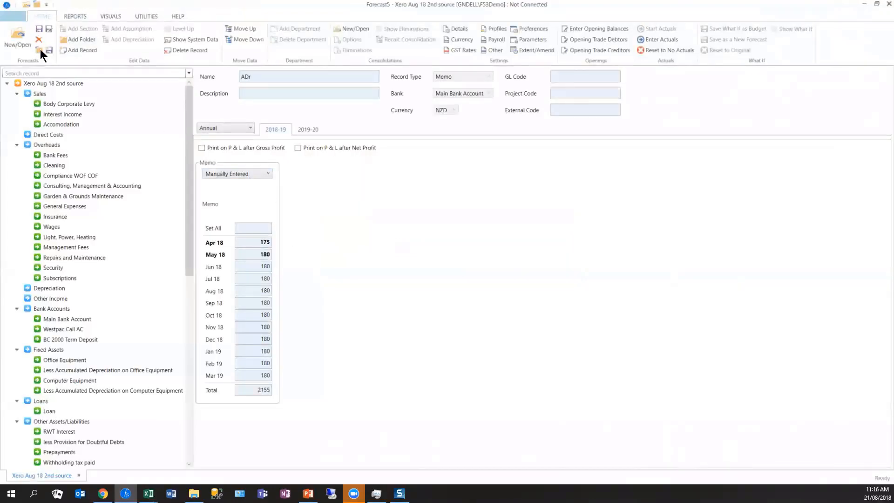
click(18, 37)
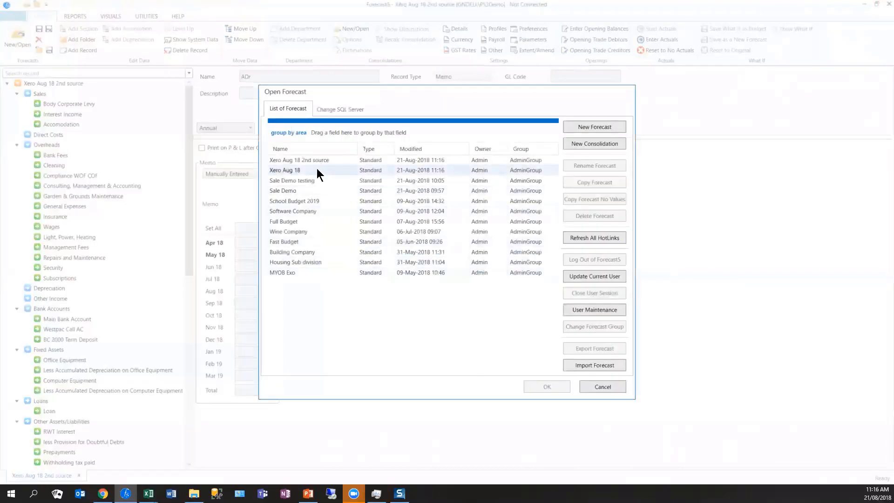
click(317, 170)
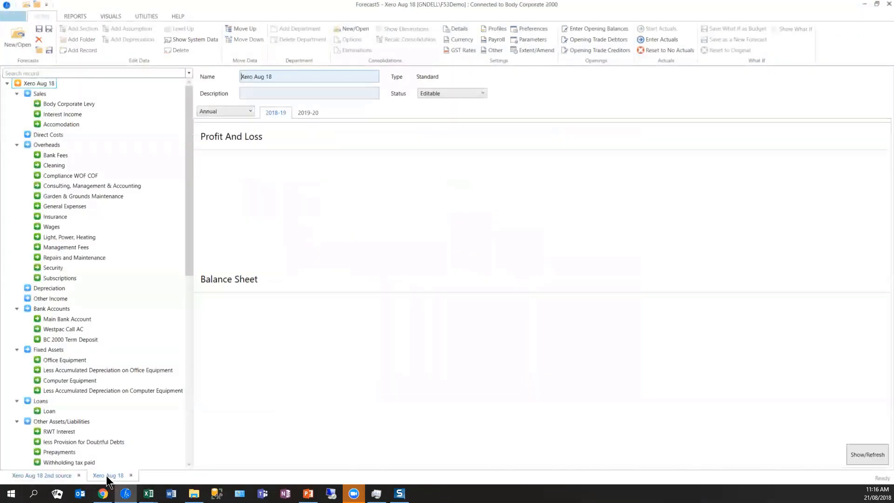
- Create a new consolidation starting Apr 18 that combines the Xero Aug 18 2nd source and Xero Aug 18 forecasts
click(18, 28)
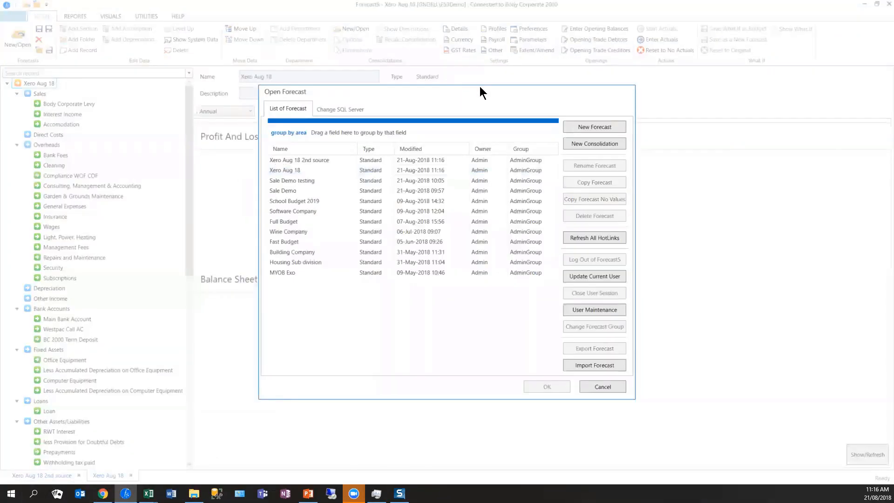
click(597, 146)
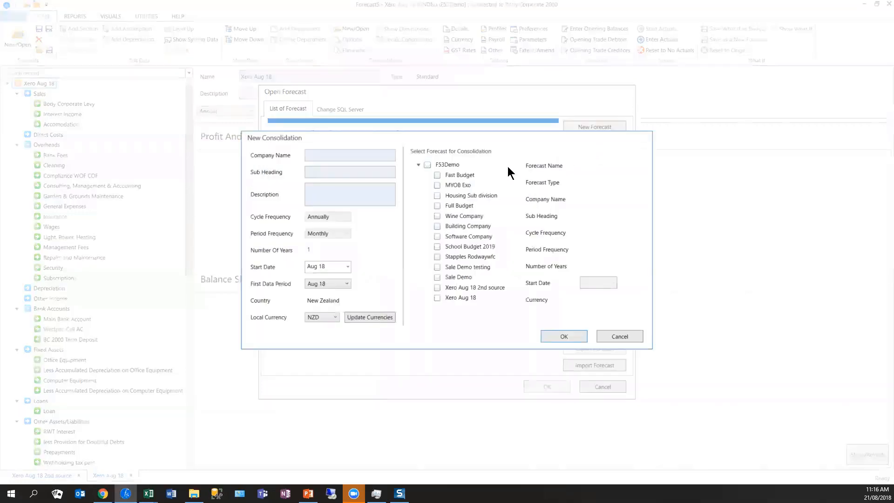
click(347, 267)
click(340, 293)
click(470, 287)
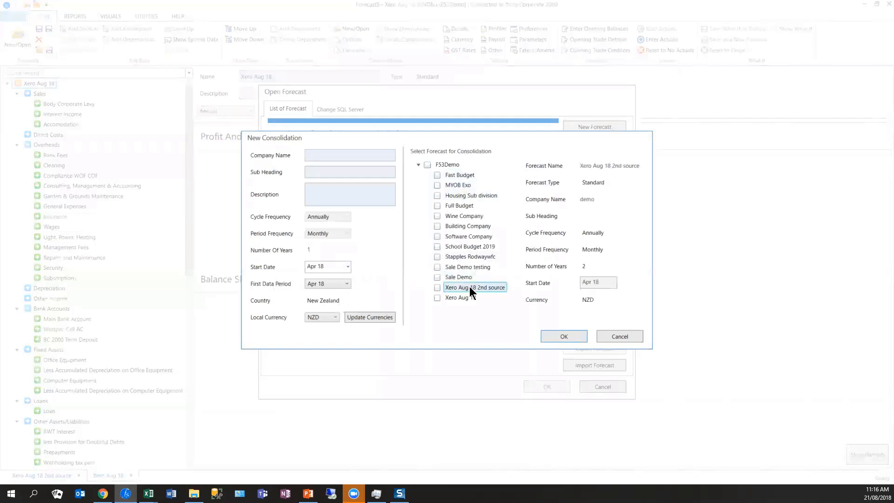
click(437, 298)
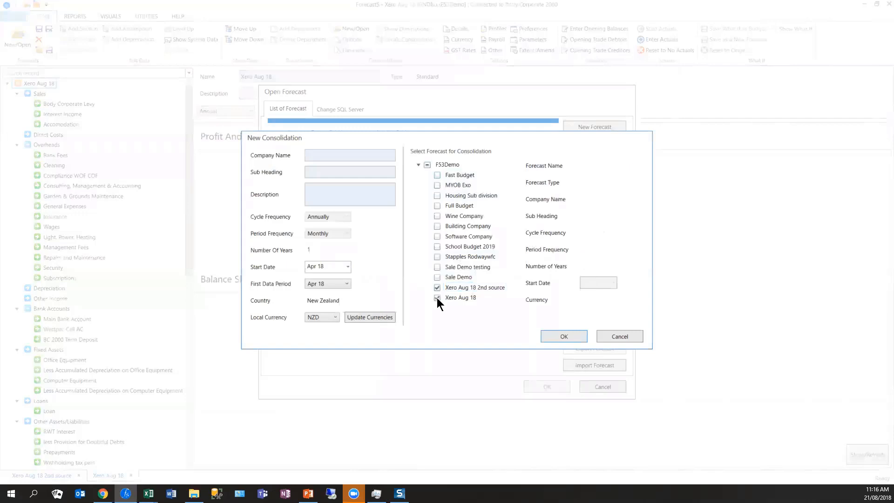
click(565, 338)
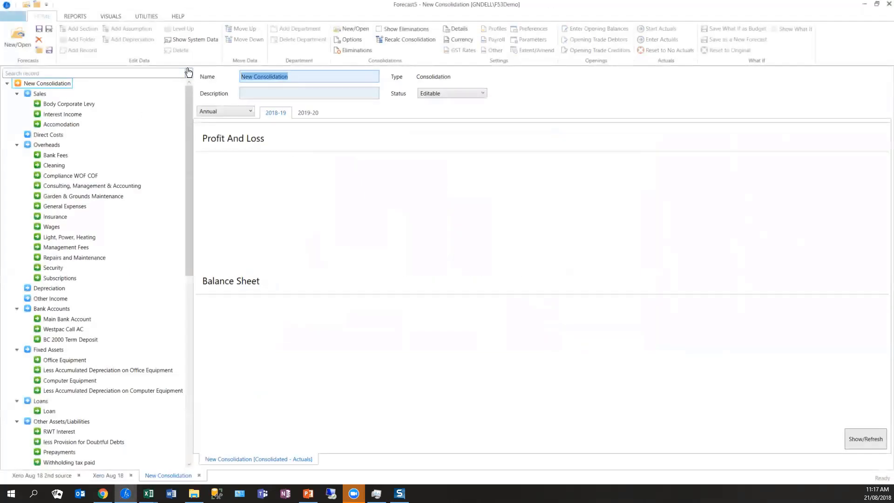
- Name the consolidation "Demo AUg 2018", close it, and reopen it from the forecast list
text(Demo AUg 2018)
key(Tab)
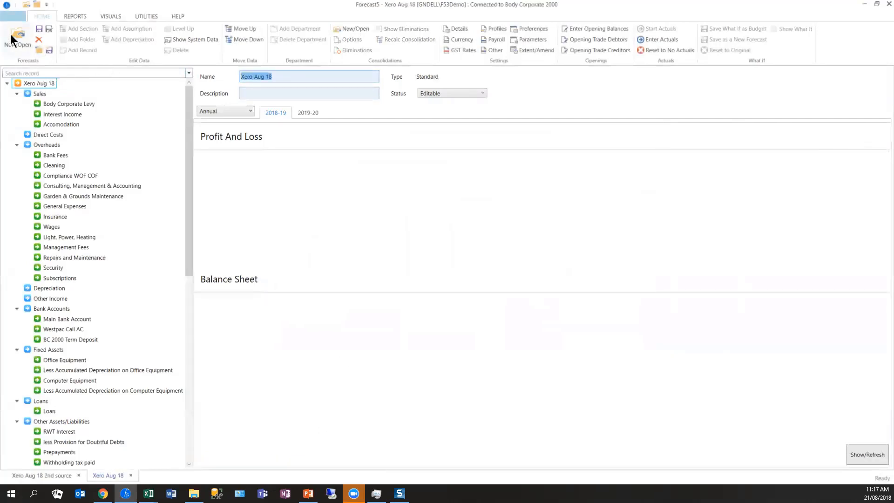
click(12, 36)
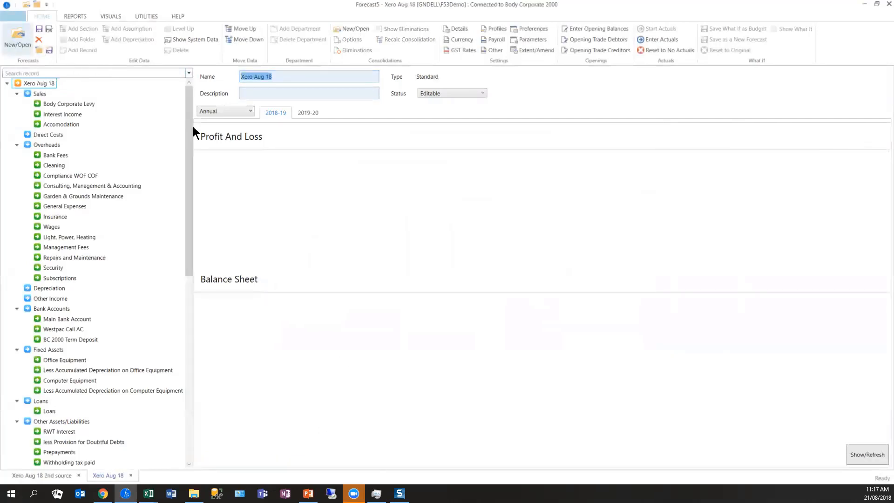
click(301, 160)
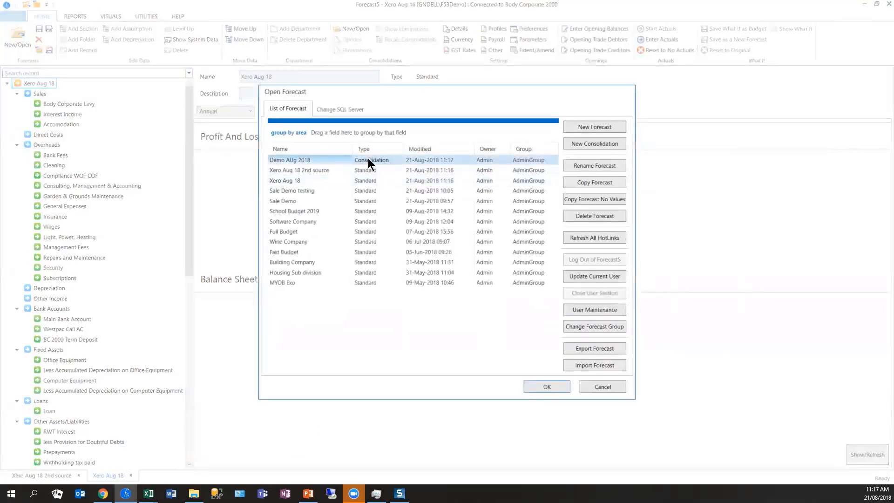
double_click(368, 160)
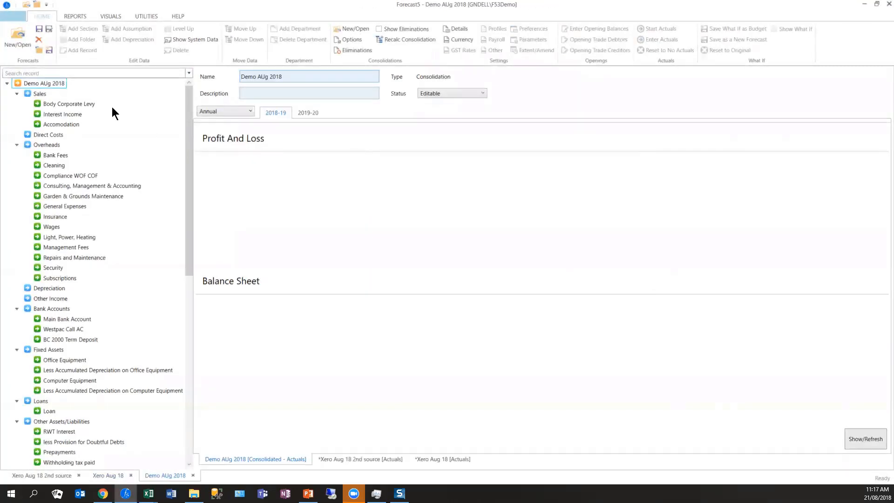
- Examine the Body Corporate Levy record in the consolidated view and in each of the two source forecasts
click(79, 105)
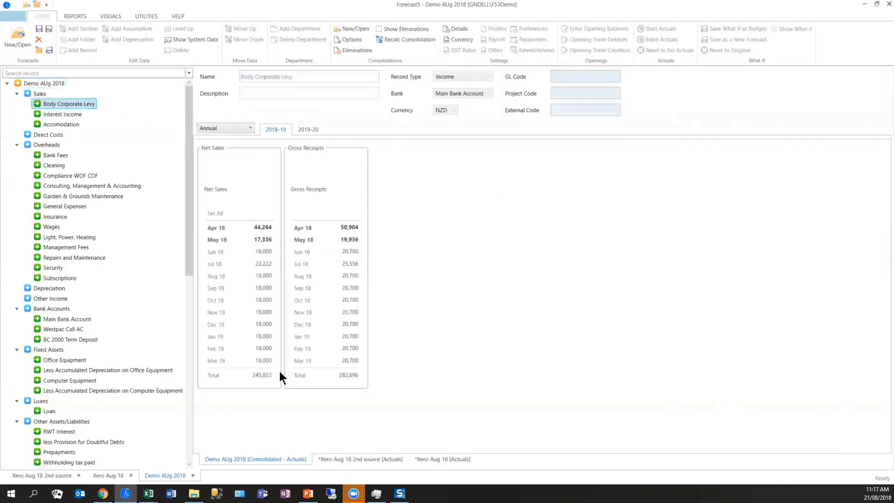
click(339, 458)
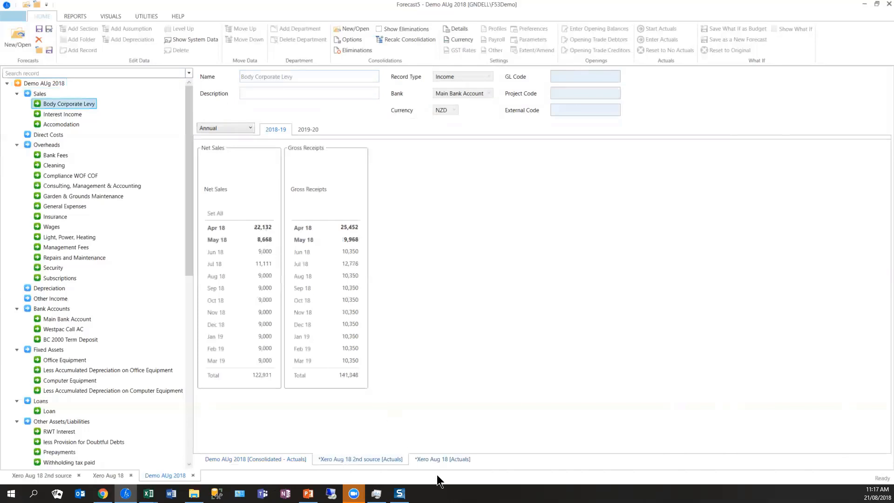
click(445, 460)
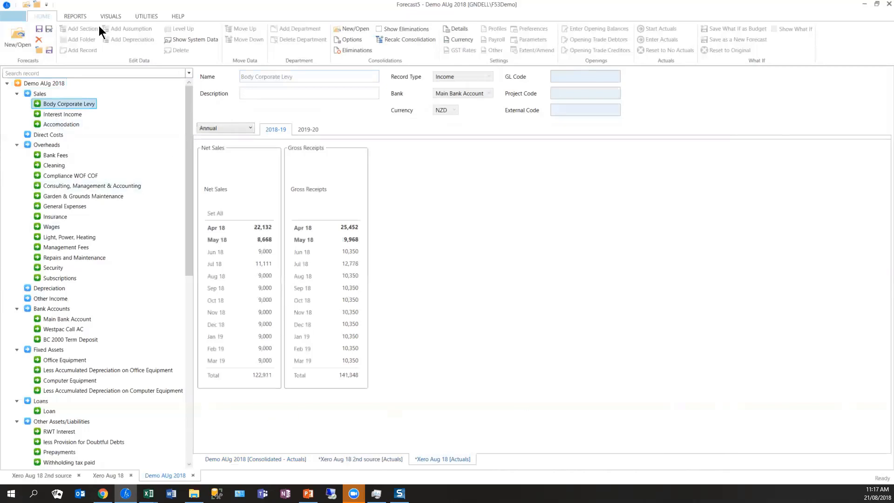
- Produce the Apr 18 Profit and Loss variance report for the consolidation, review it down to profit after tax, and return to the record view
click(76, 17)
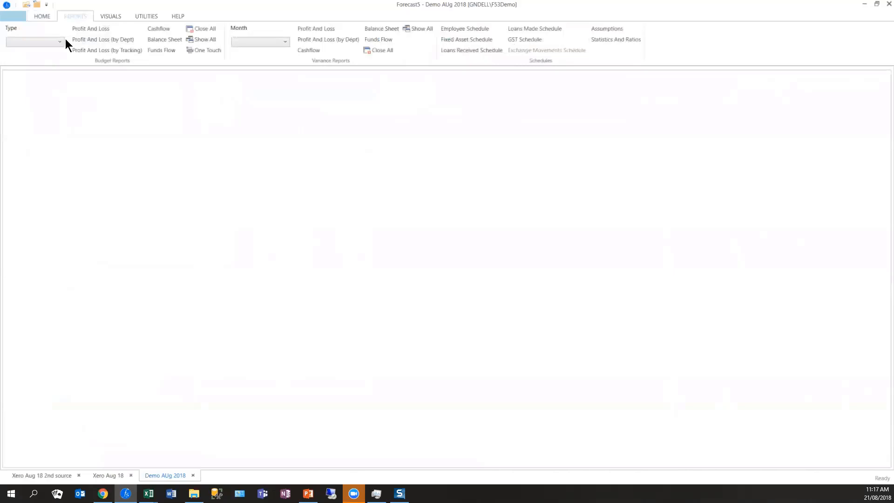
click(60, 42)
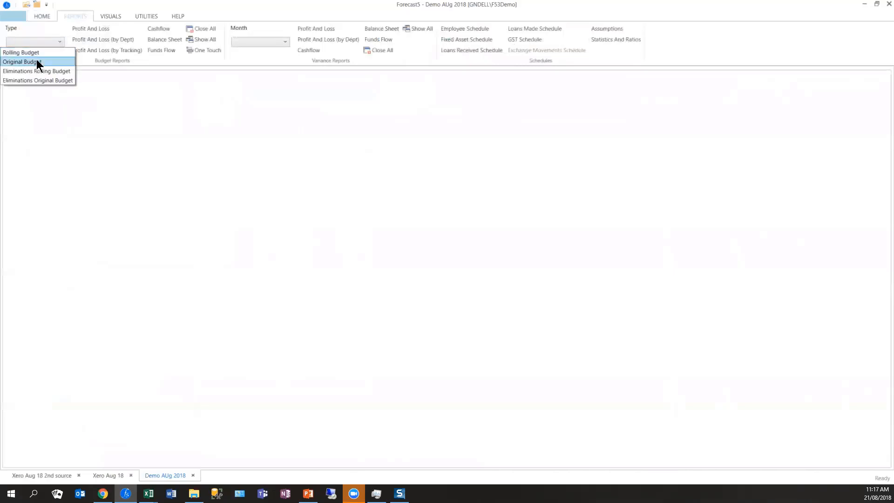
click(285, 42)
click(284, 44)
click(273, 52)
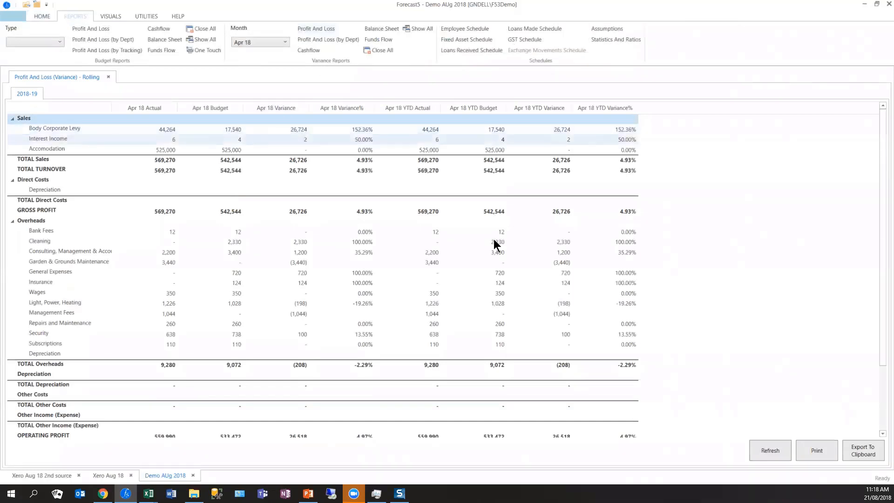
scroll(503, 353, down, 2)
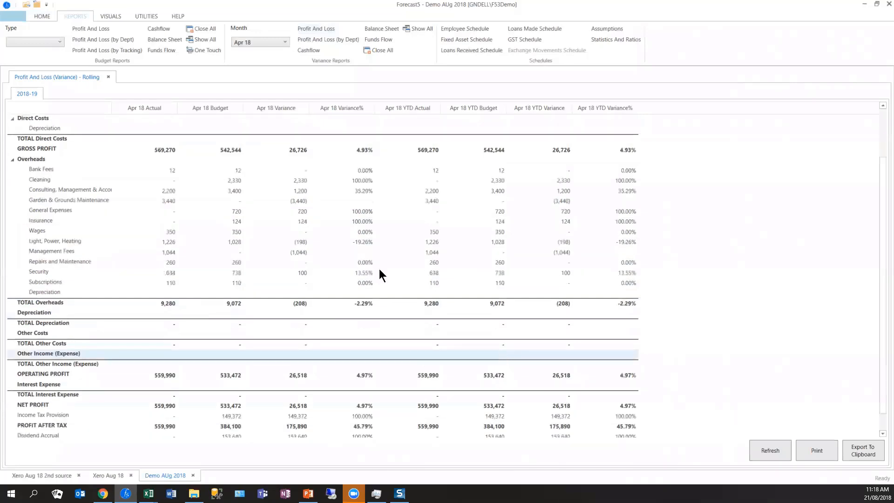
click(38, 16)
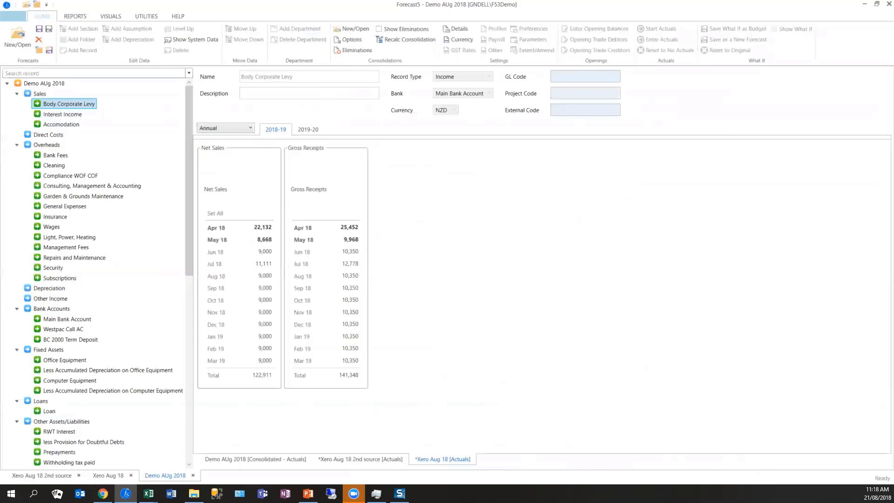
- Switch to the PowerPoint presentation and start the slide show from the Forecast 5 Recap slide
key(alt+Tab)
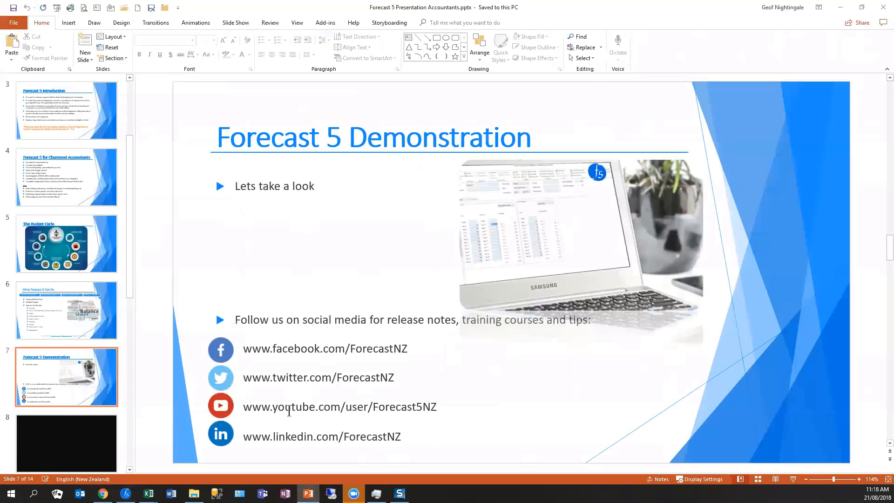
scroll(289, 409, down, 2)
scroll(290, 410, down, 2)
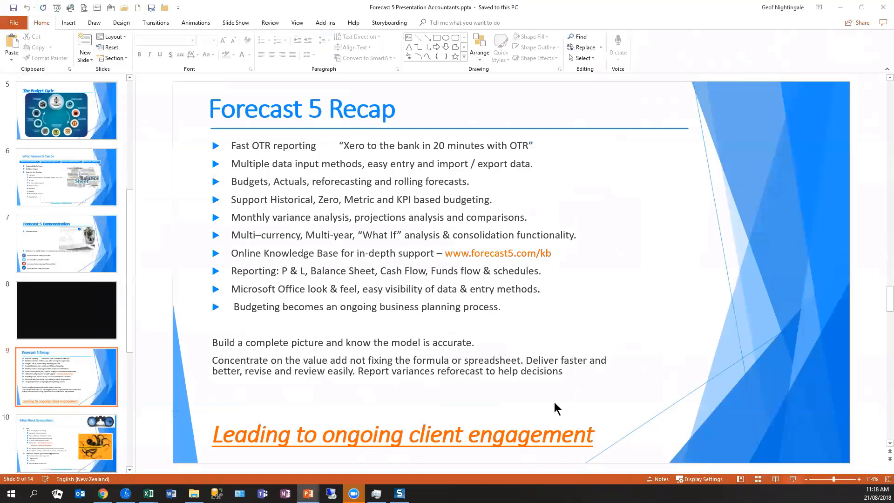
key(shift+F5)
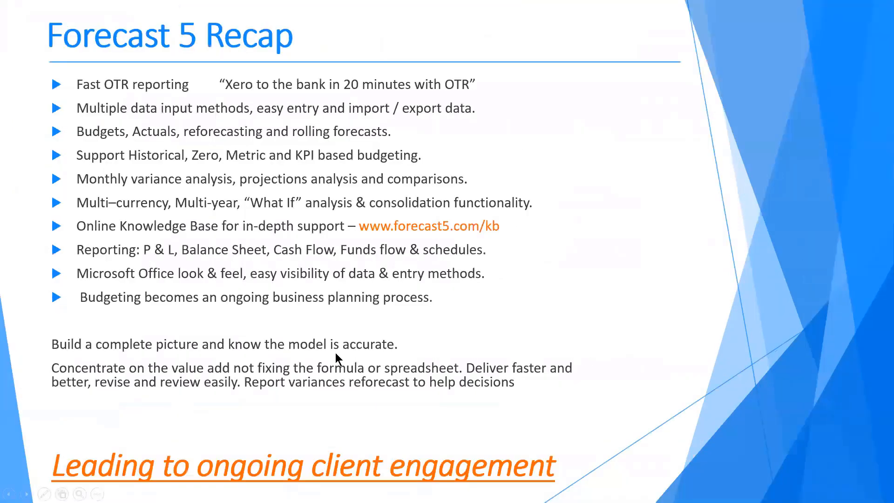